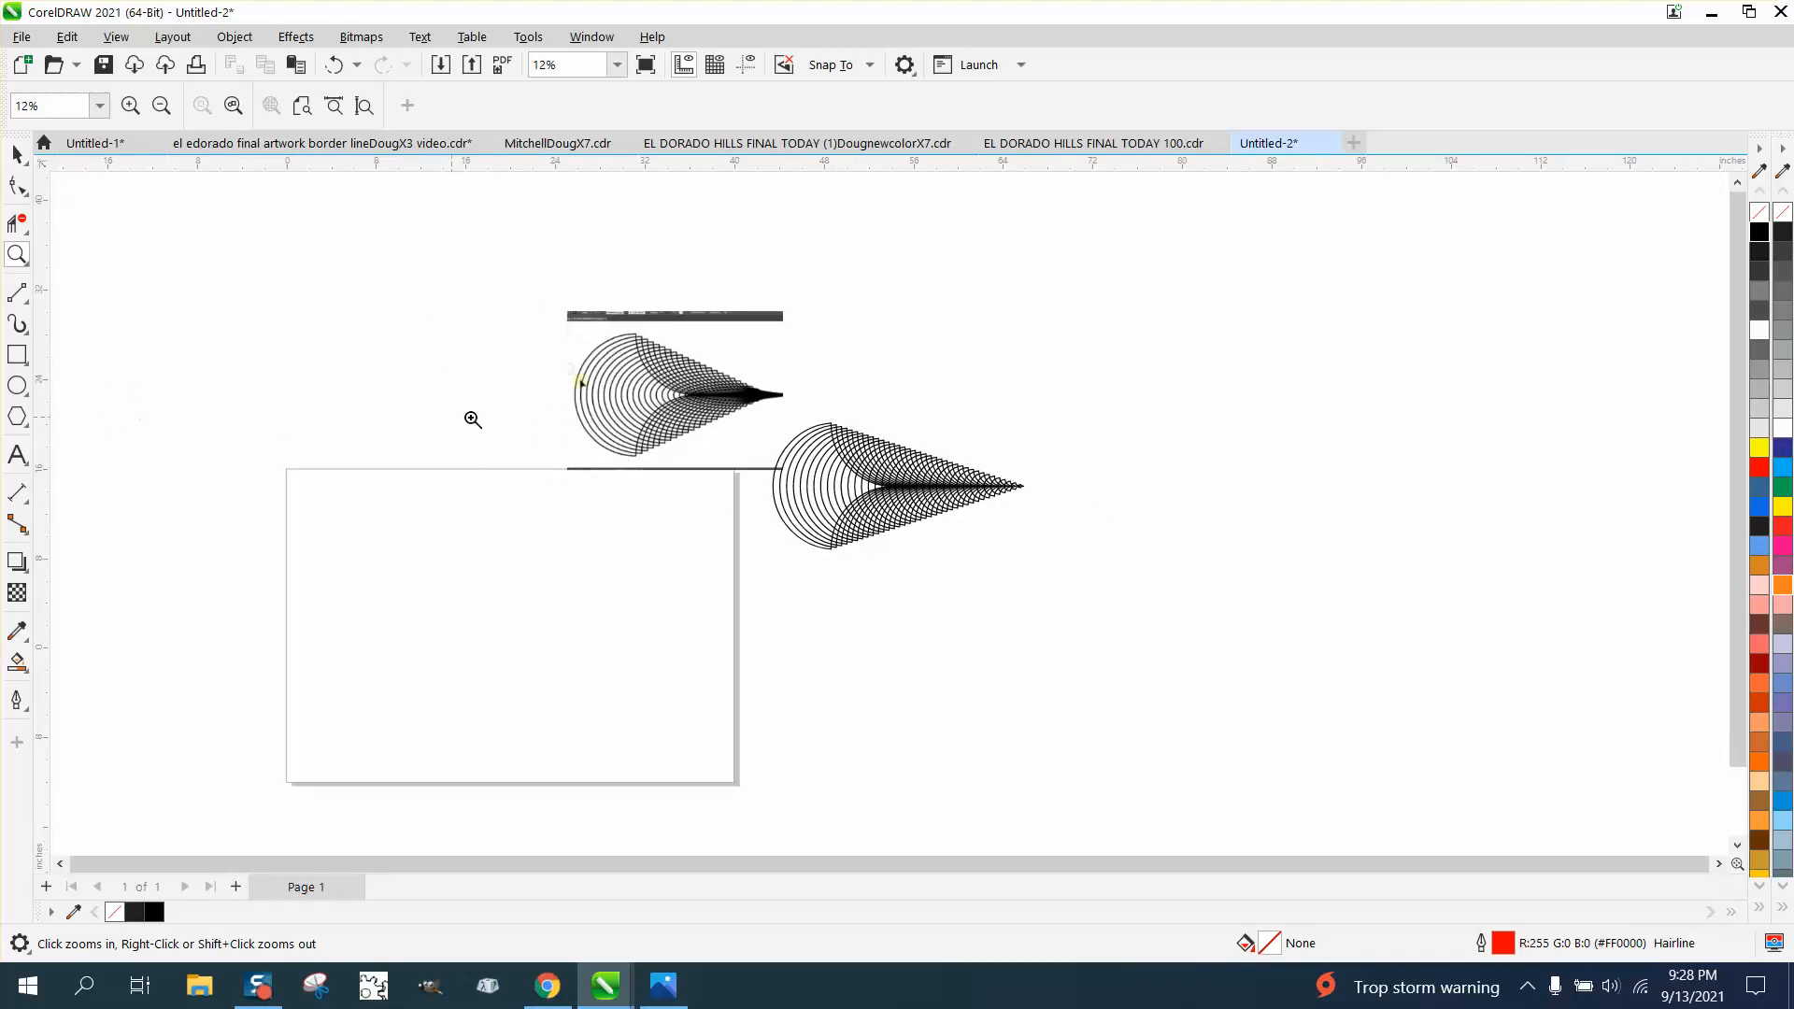
Step: Draw a circle about 10.55 inches in diameter on the page, below the reference artwork
left_click_drag(560, 322, 831, 484)
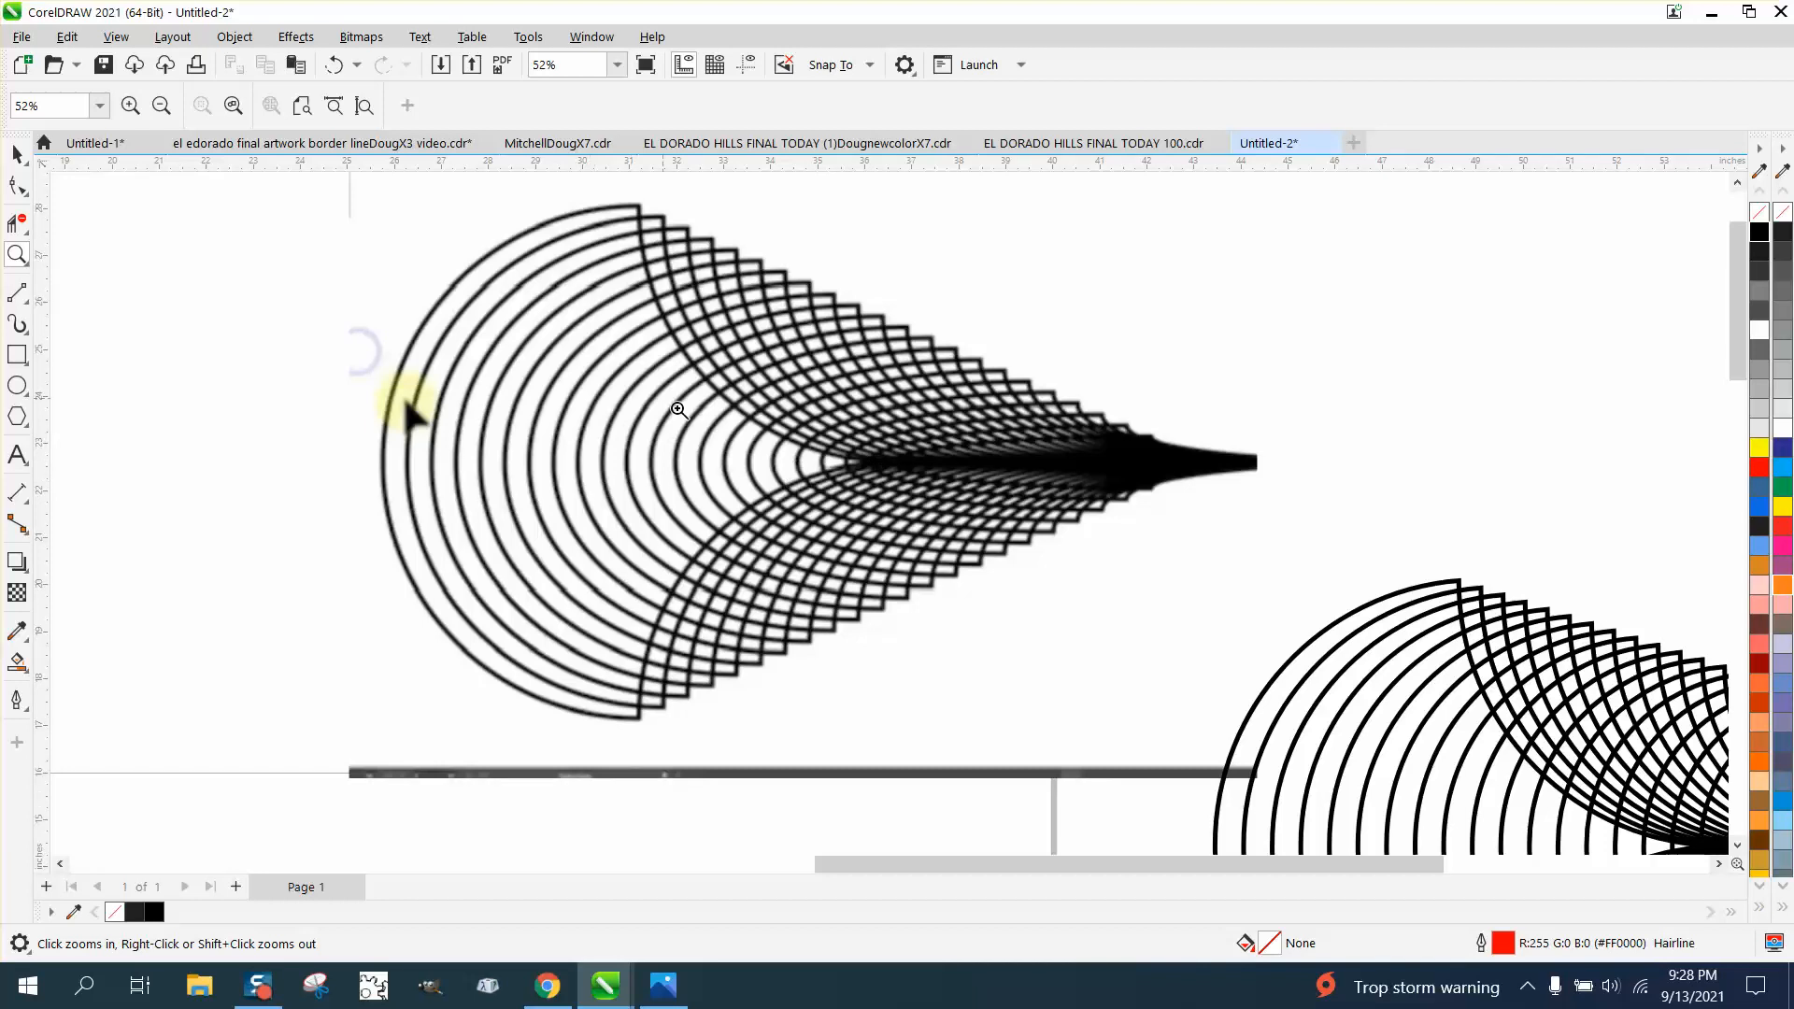
scroll(598, 299, "down", 2)
scroll(838, 412, "down", 1)
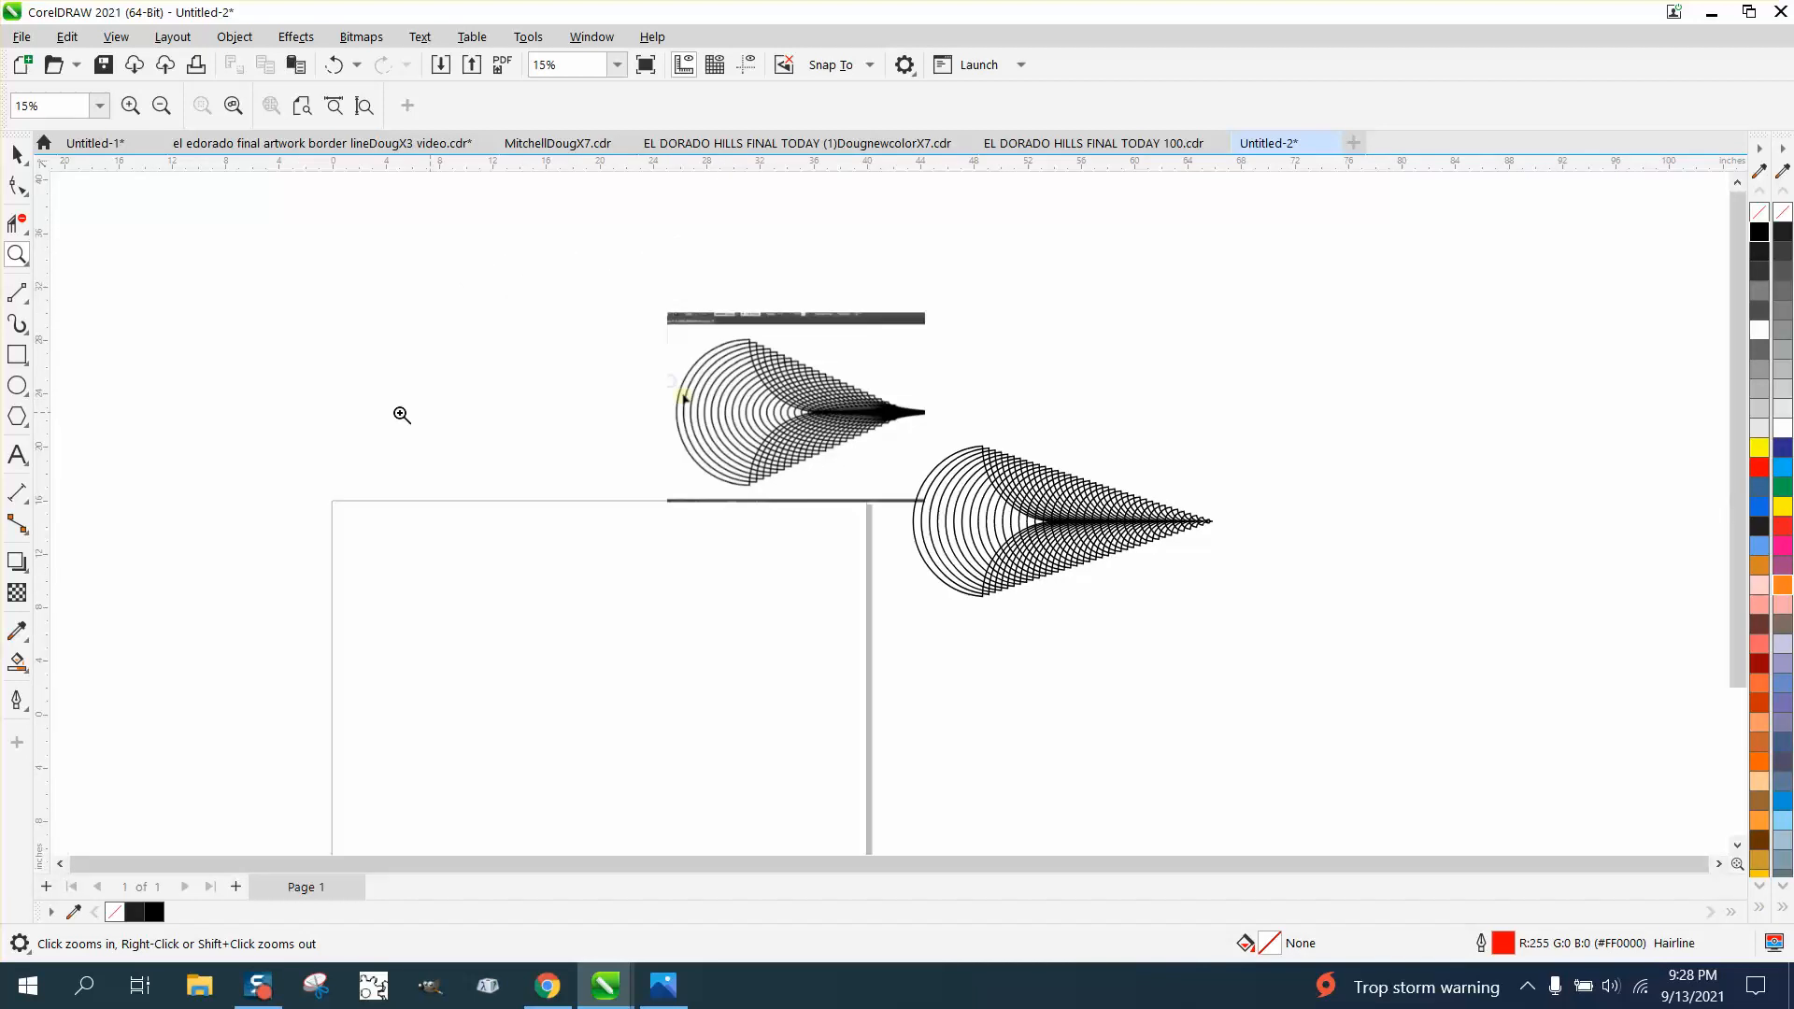
left_click(17, 385)
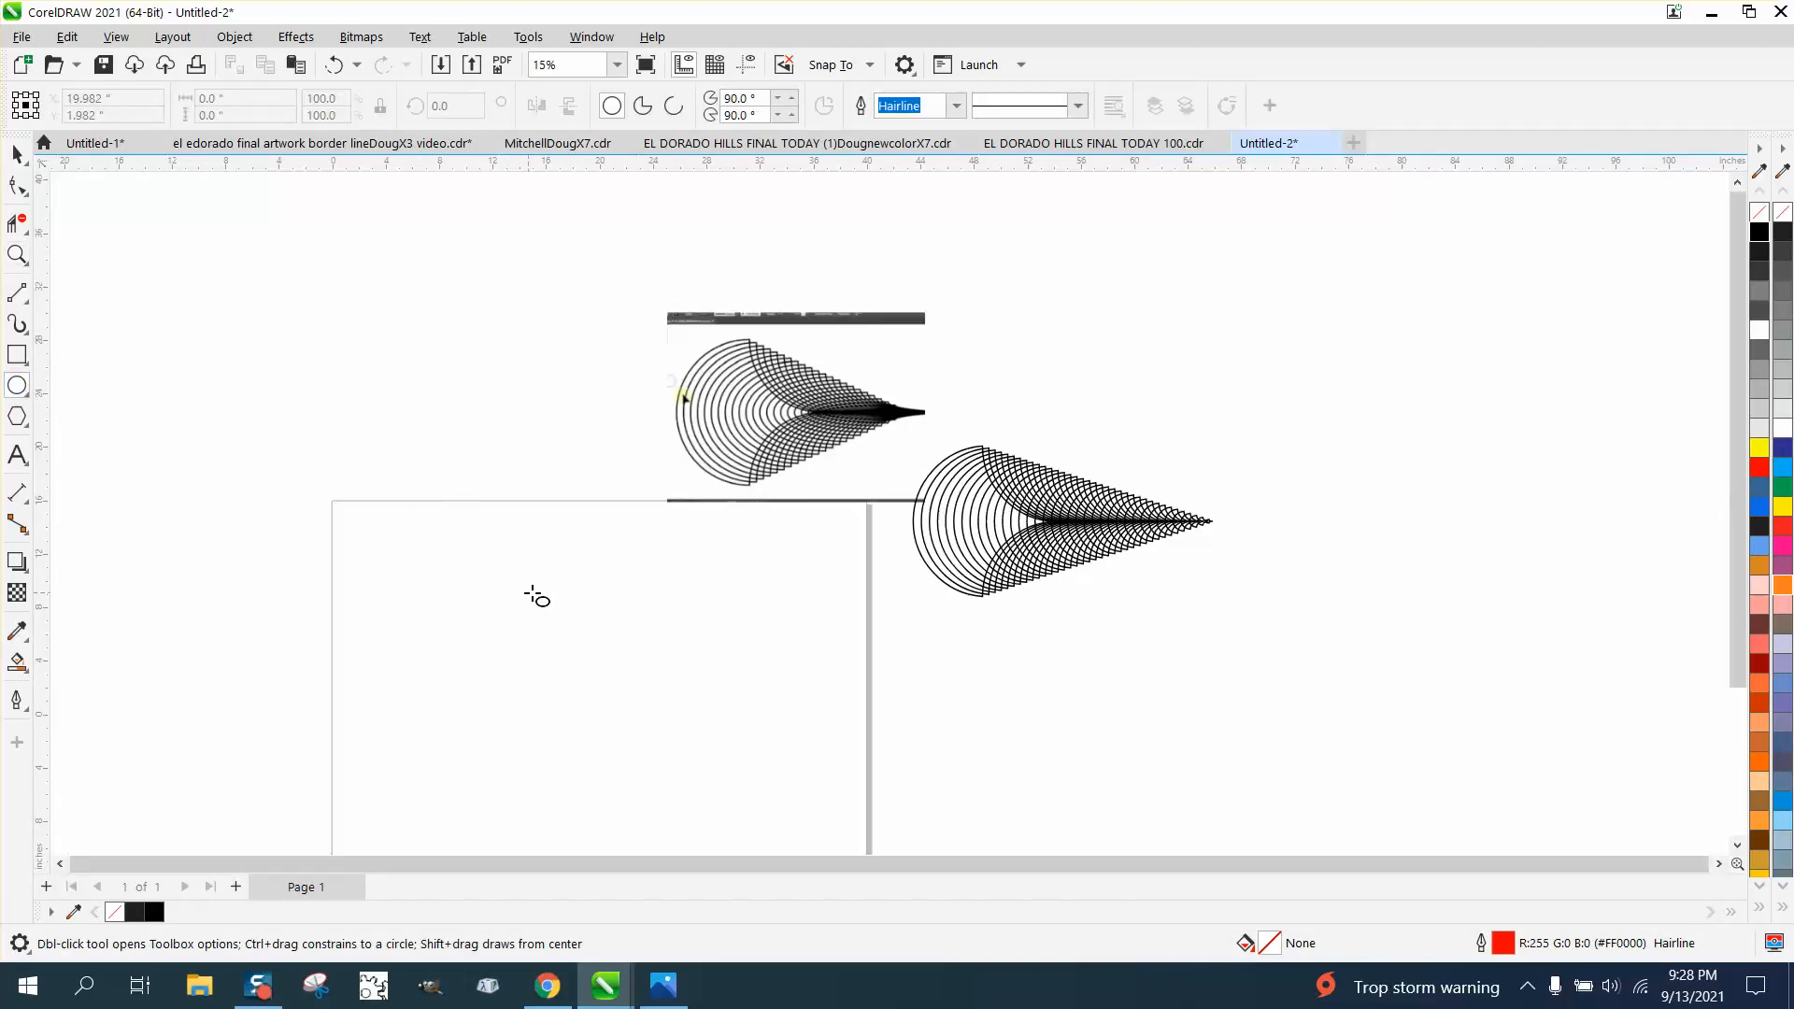
mouse_move(579, 591)
left_mouse_down()
mouse_move(457, 766)
mouse_move(497, 733)
left_mouse_up()
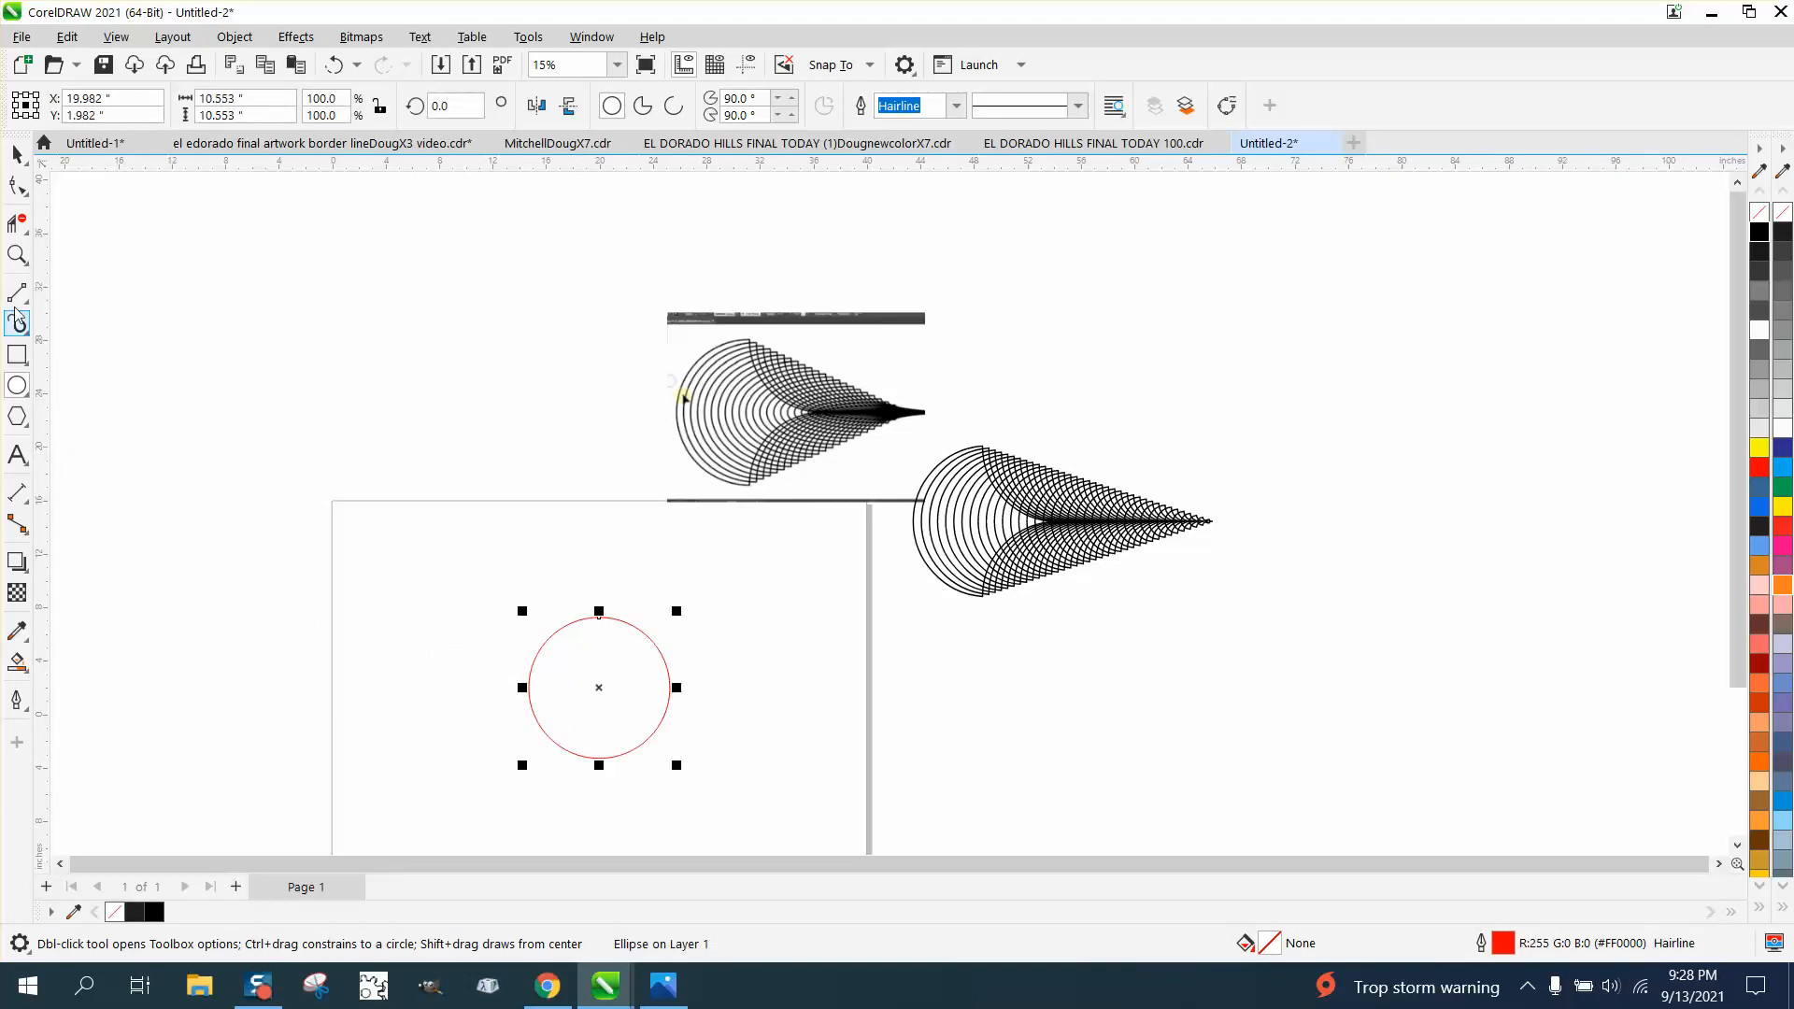
Step: Duplicate the circle and snap the copy's bottom quadrant onto the original circle's right quadrant
left_click(17, 257)
left_click_drag(486, 606, 775, 780)
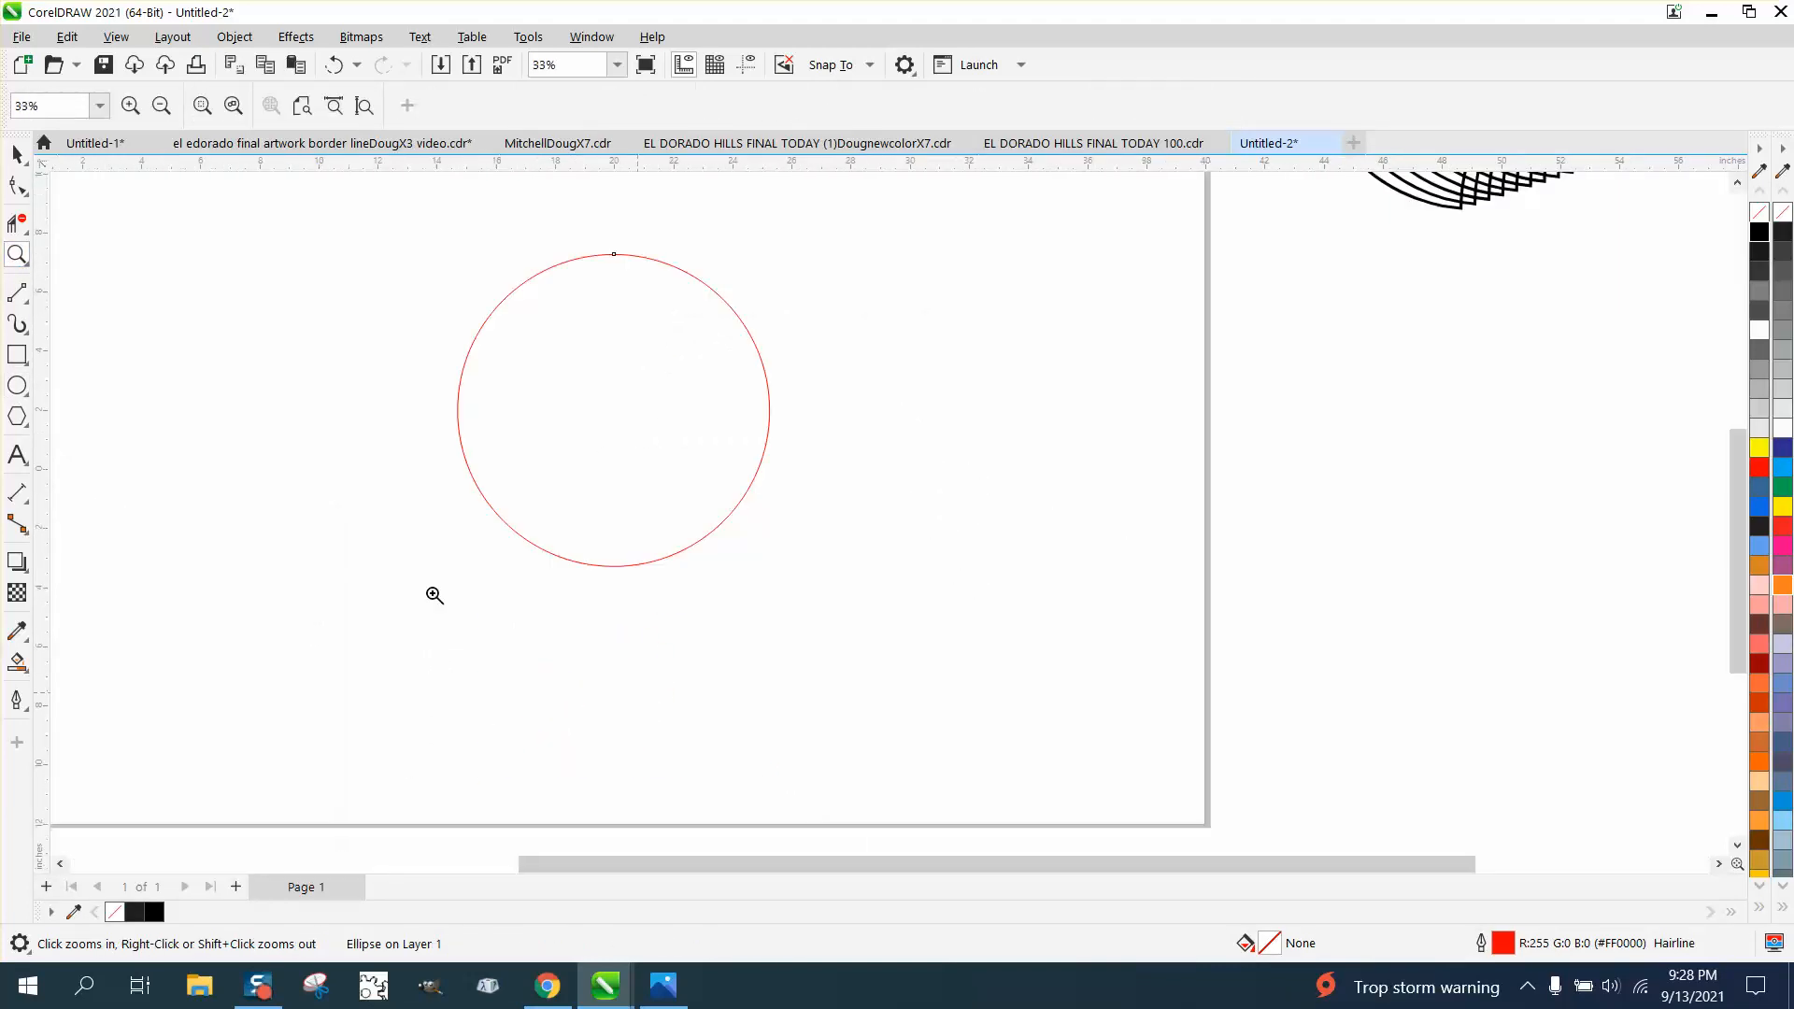
left_click(16, 154)
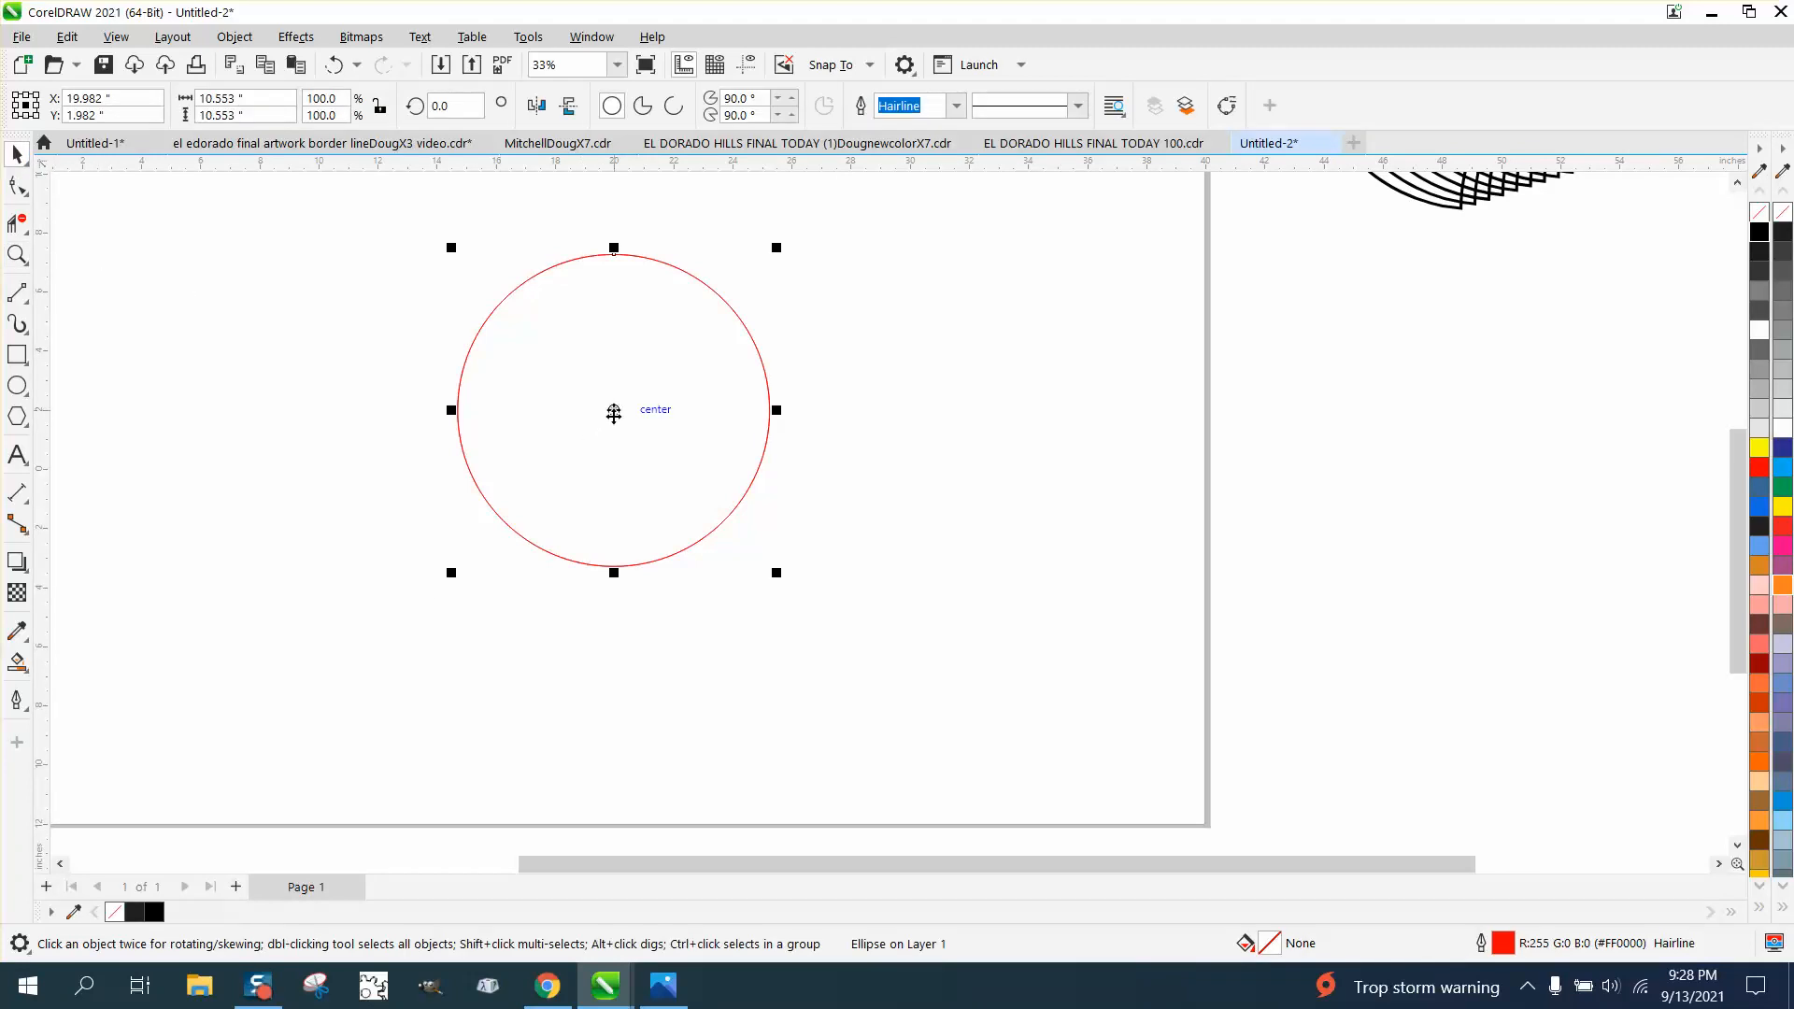
left_click_drag(613, 410, 866, 440)
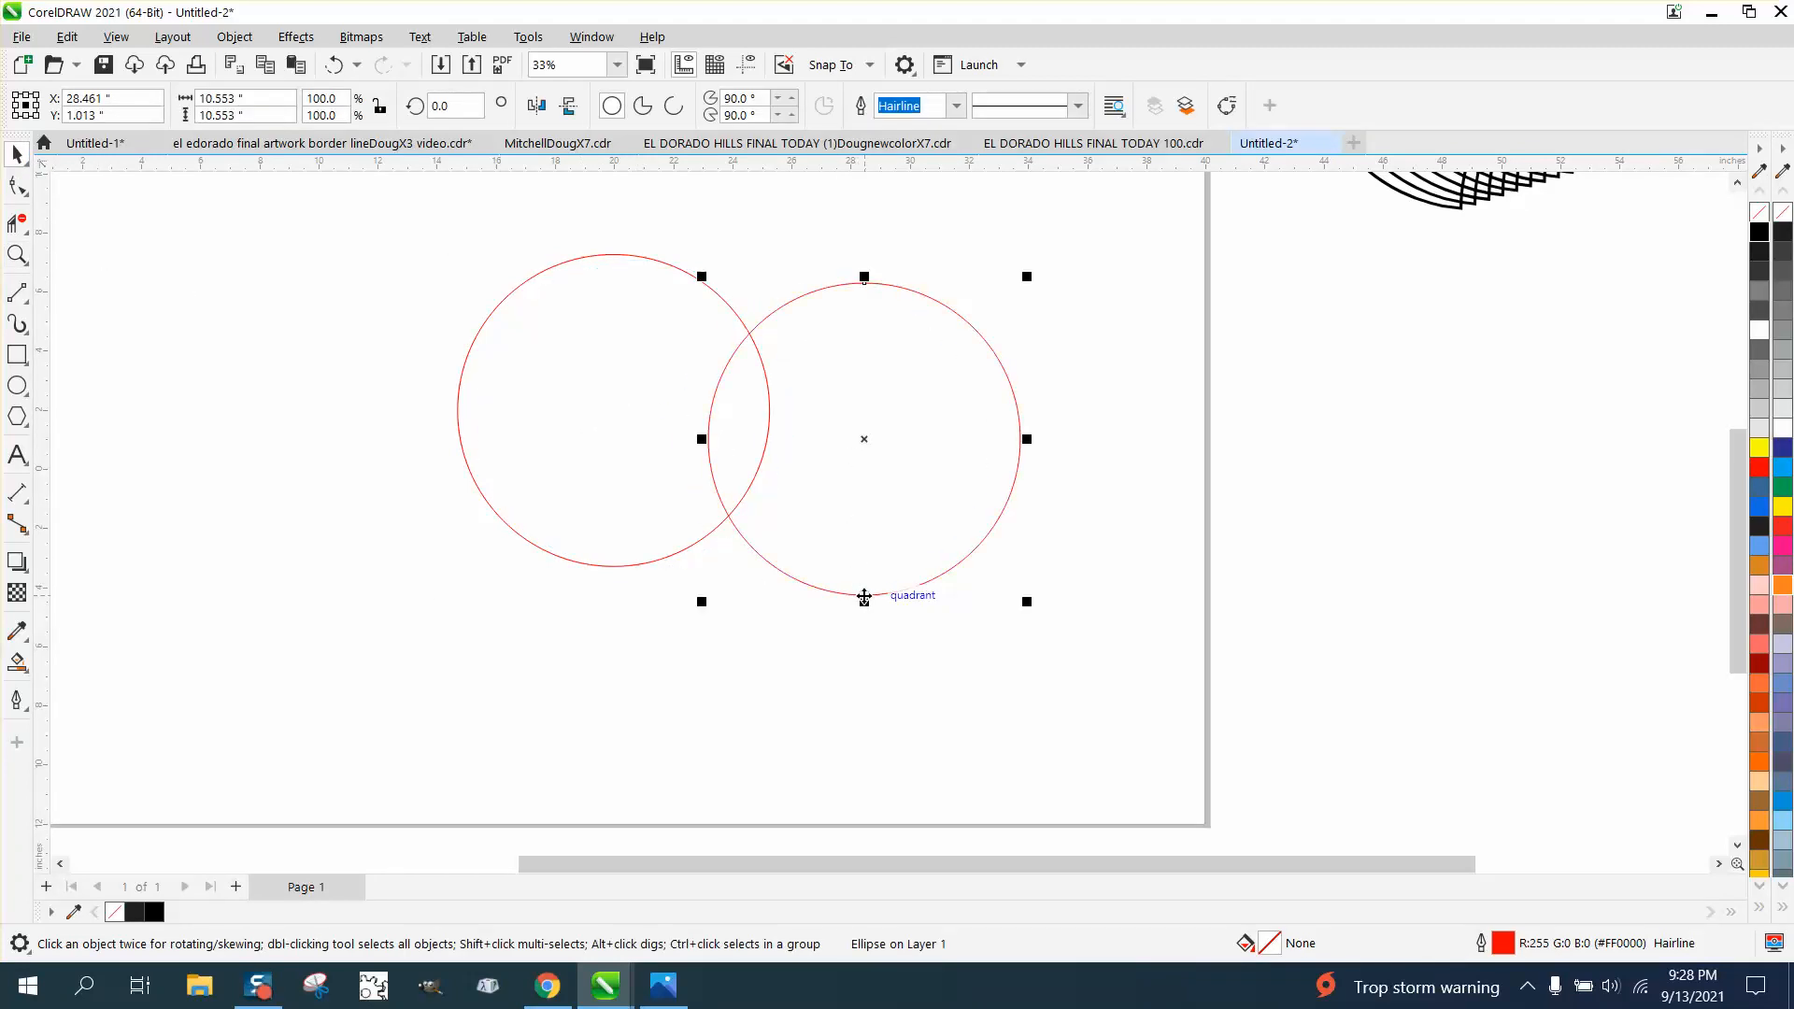
left_click_drag(864, 595, 768, 412)
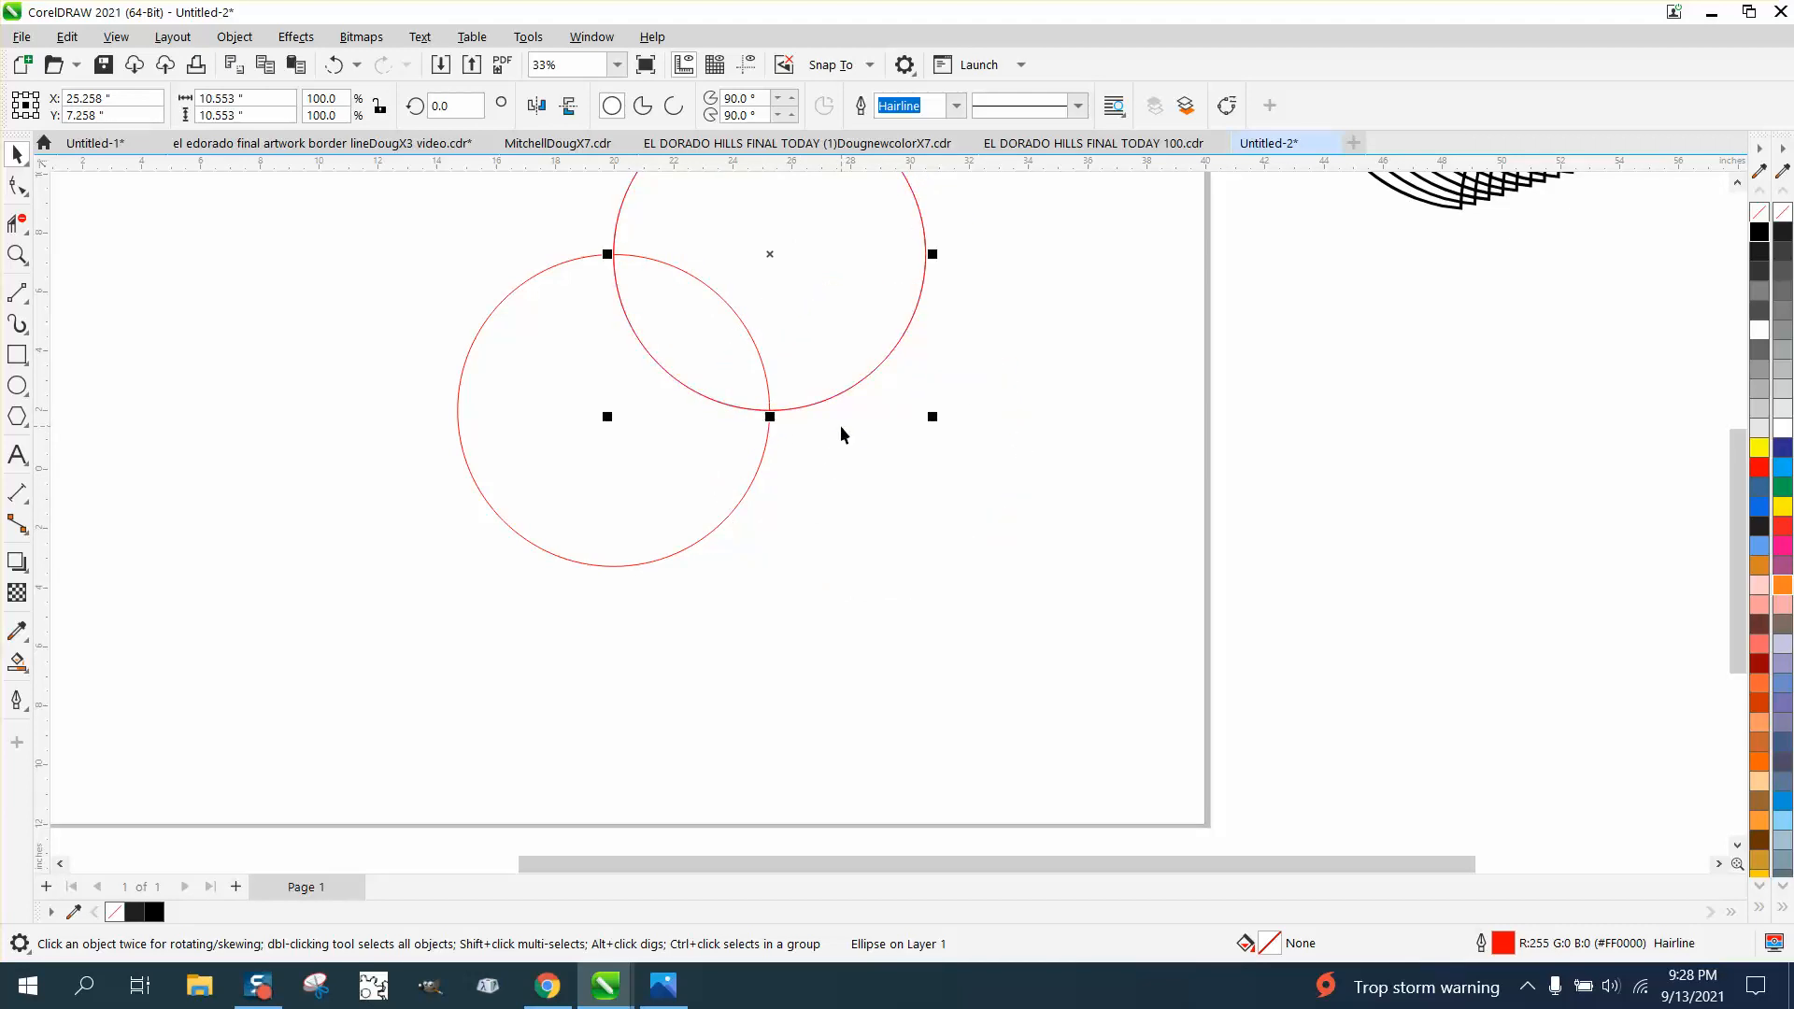
Step: Create a full-size mirrored copy of the upper circle directly below it, touching at its bottom quadrant
scroll(881, 454, "down", 2)
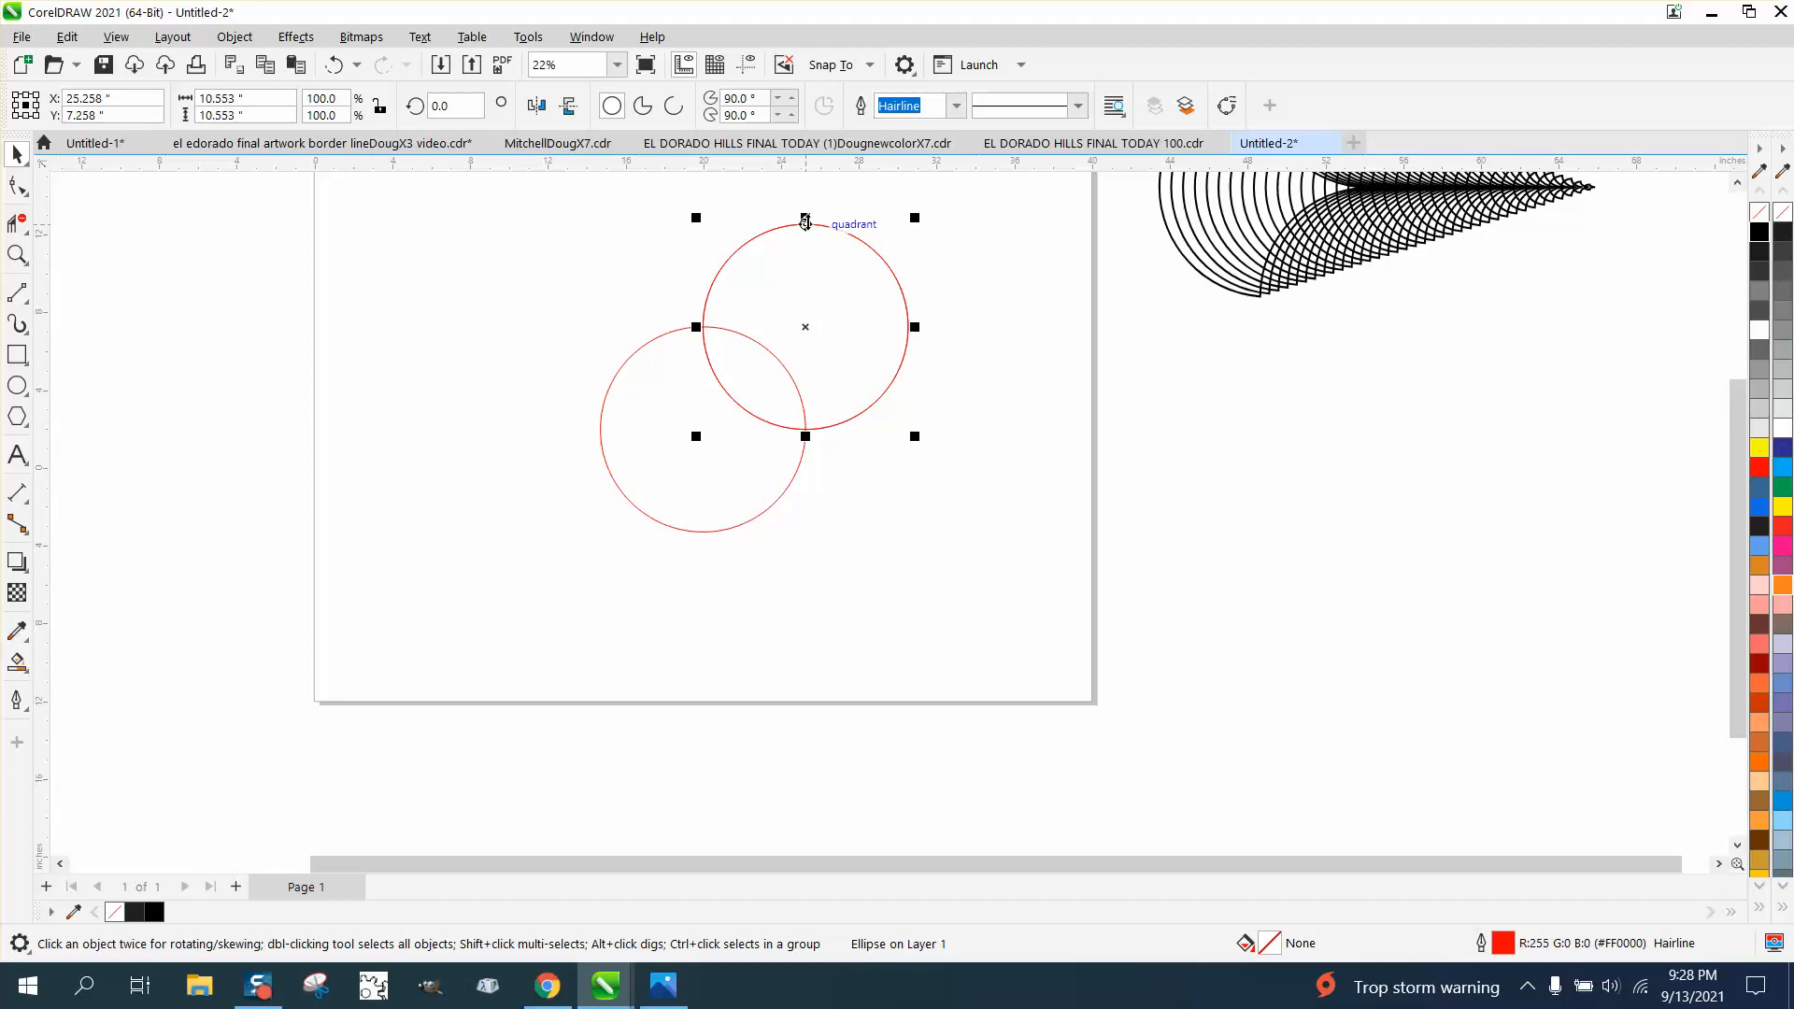
left_click_drag(805, 221, 803, 378)
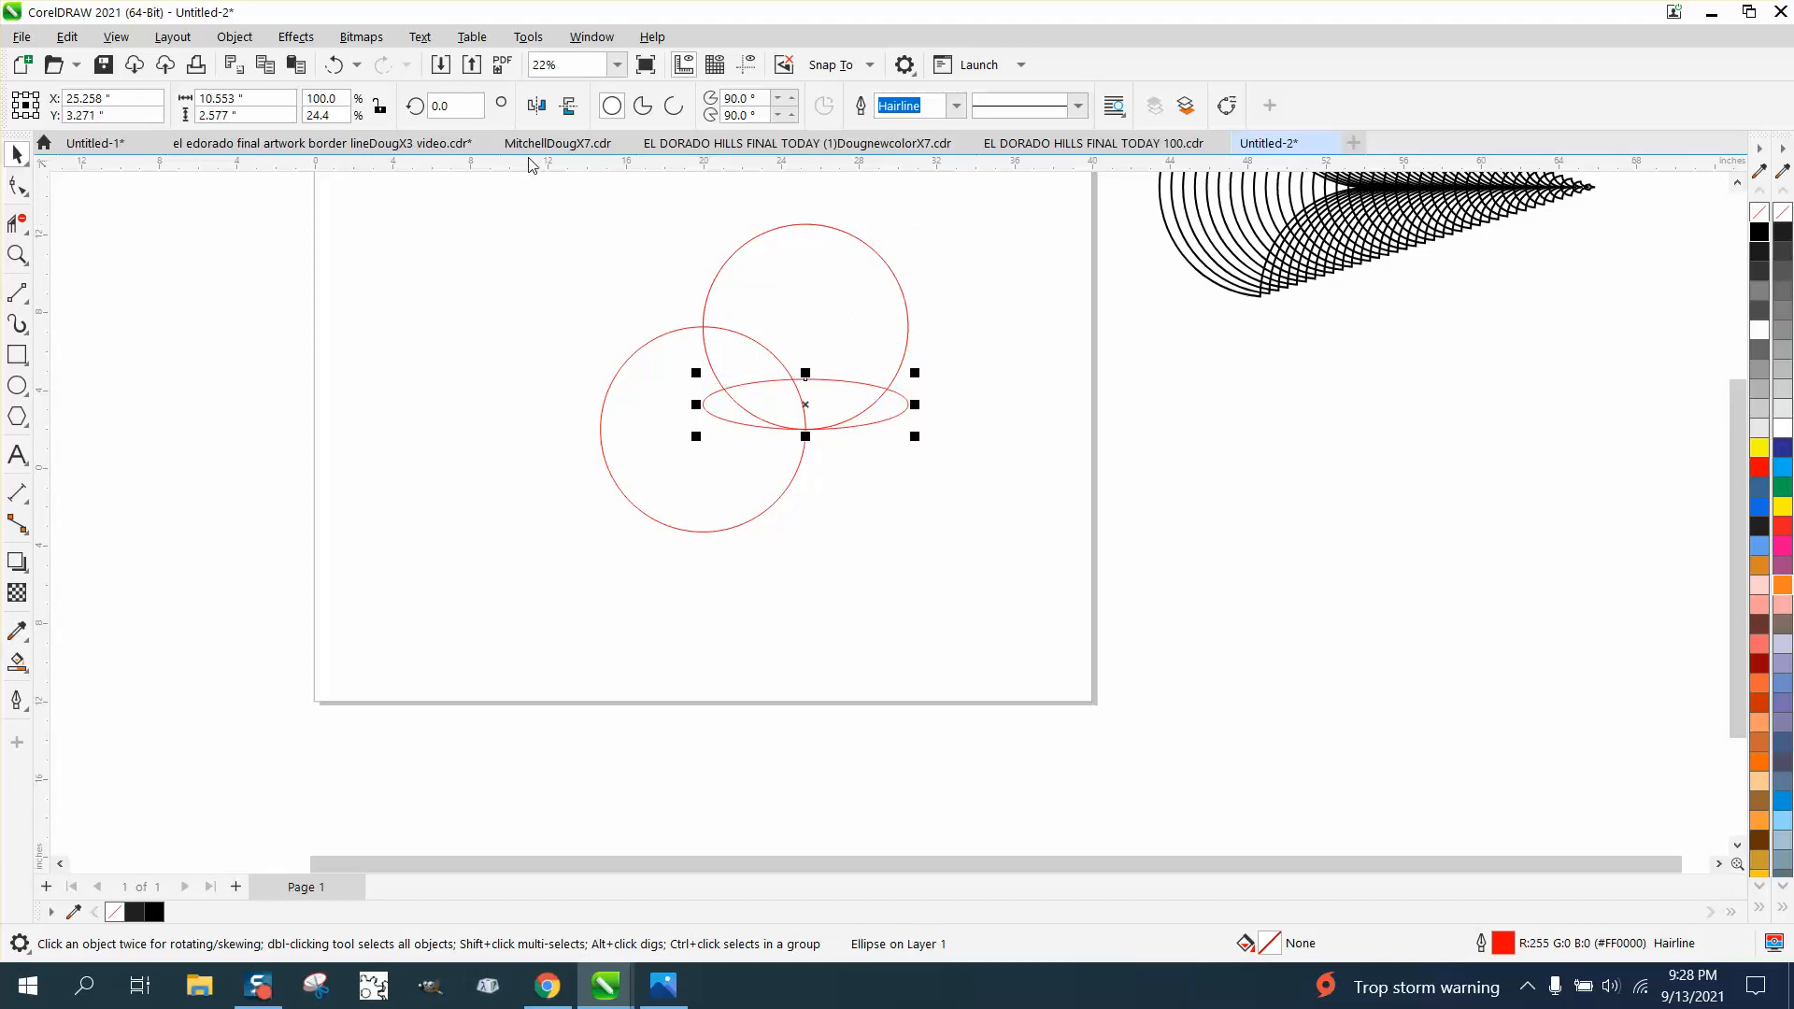
left_click(335, 66)
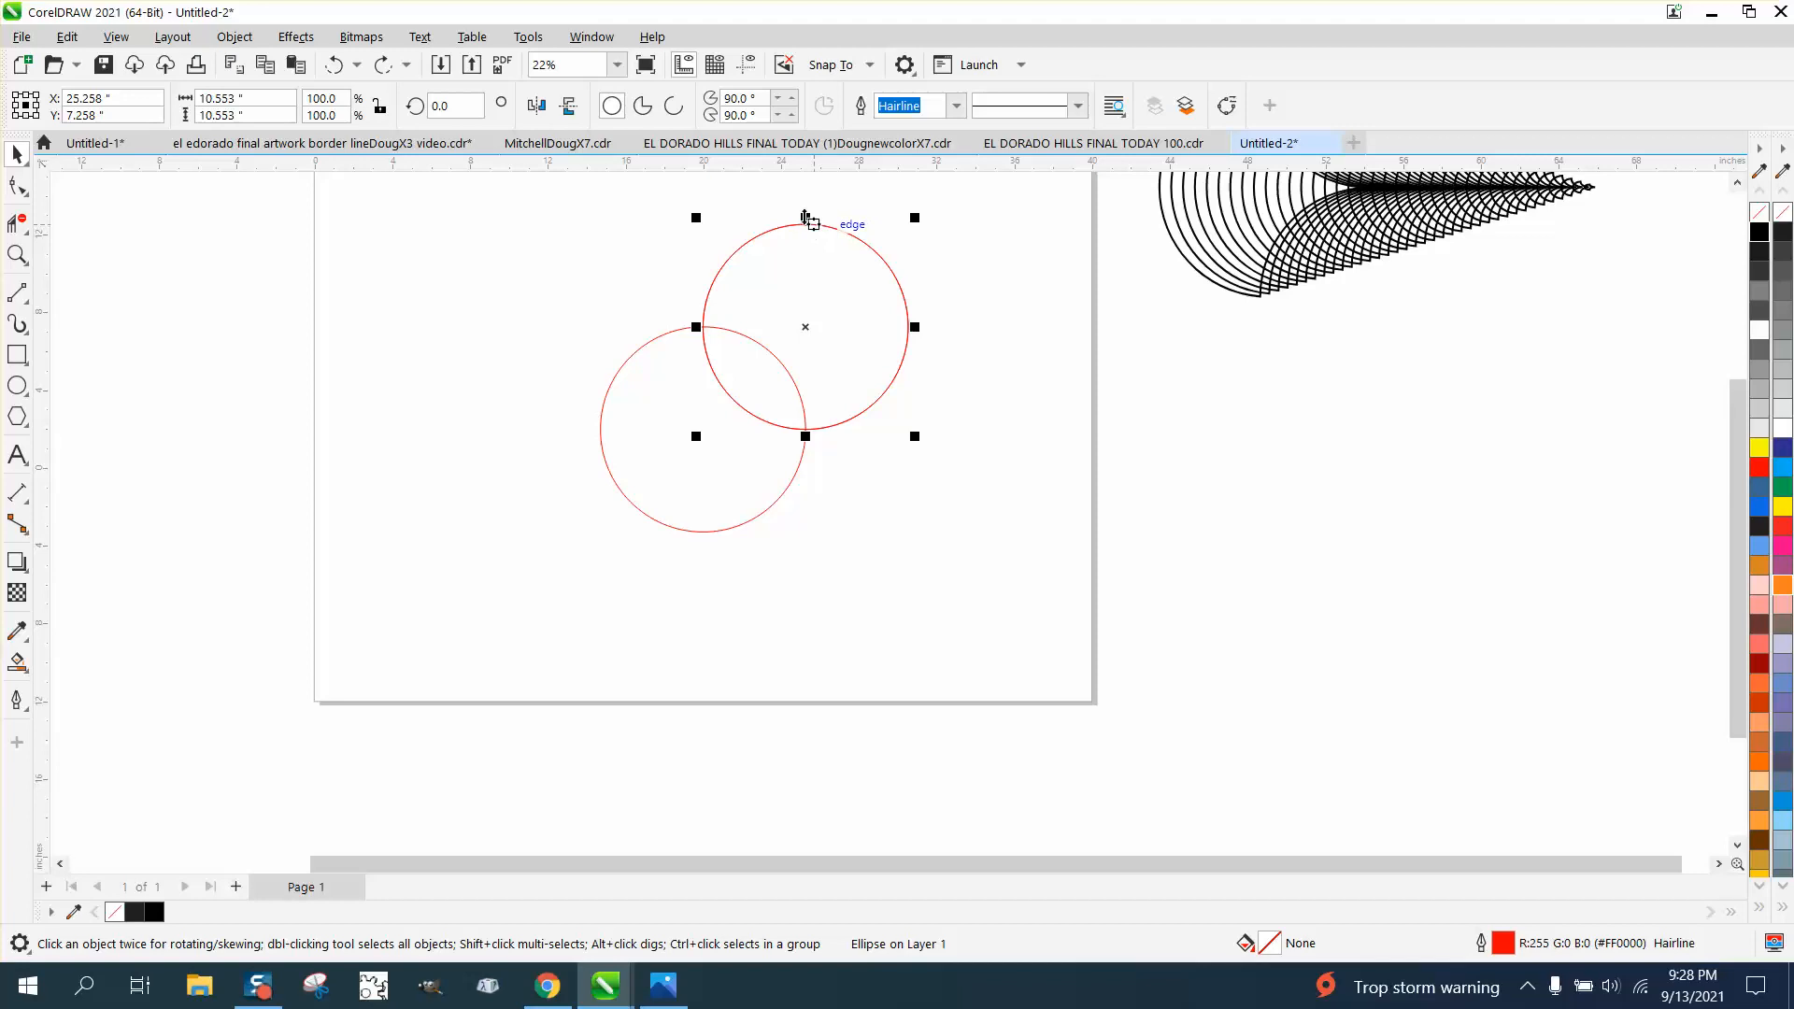
left_click_drag(806, 225, 806, 430)
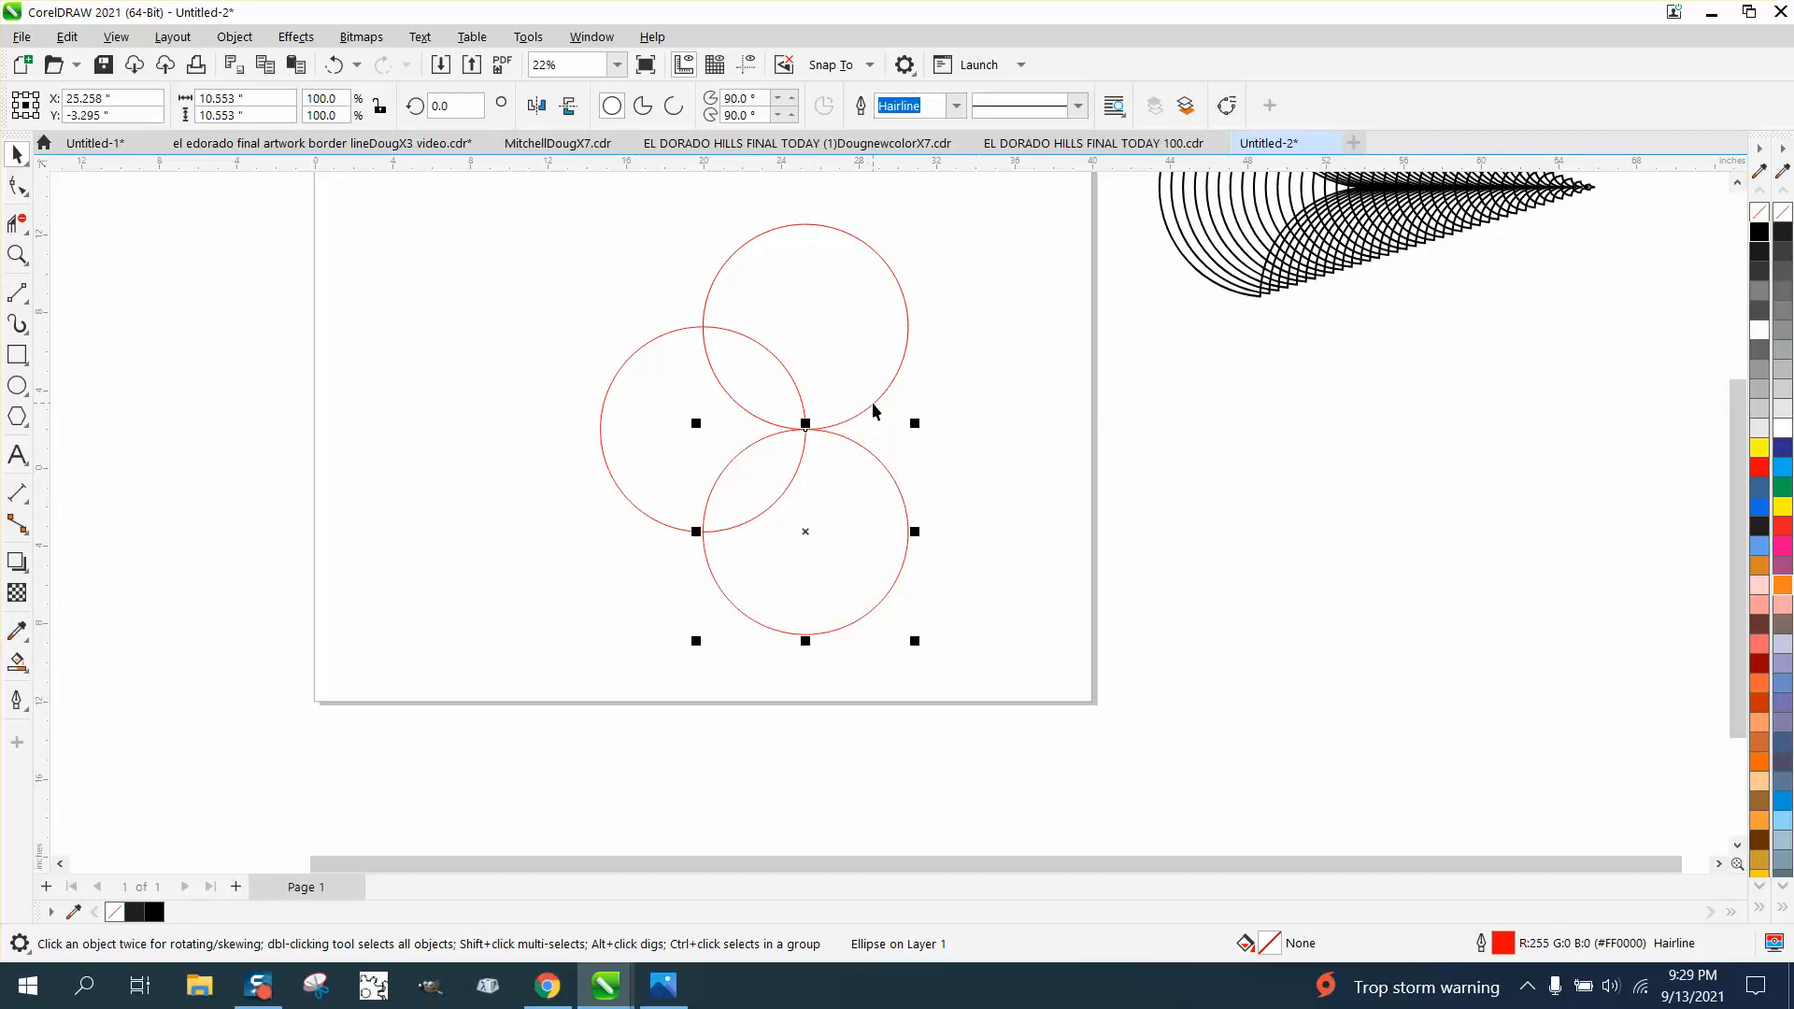
Step: Smart Fill the part of the left circle outside the other two circles with black and no outline
scroll(795, 400, "down", 1)
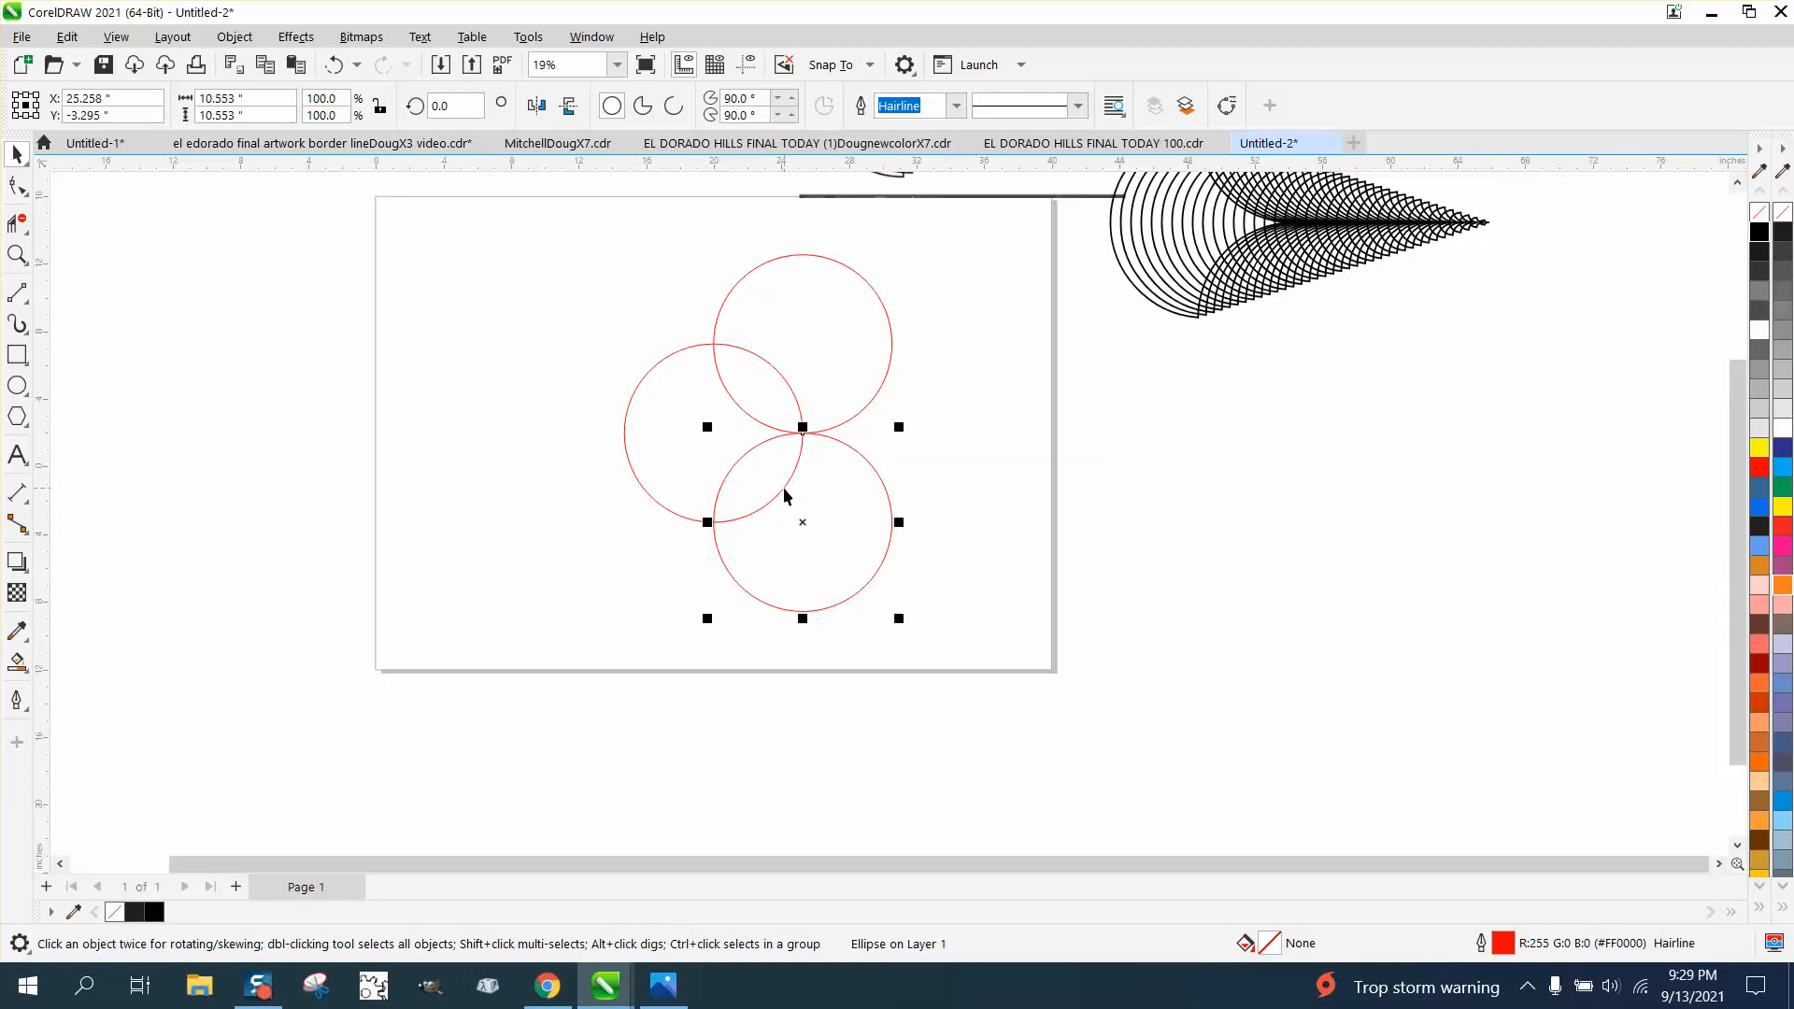
left_click(19, 663)
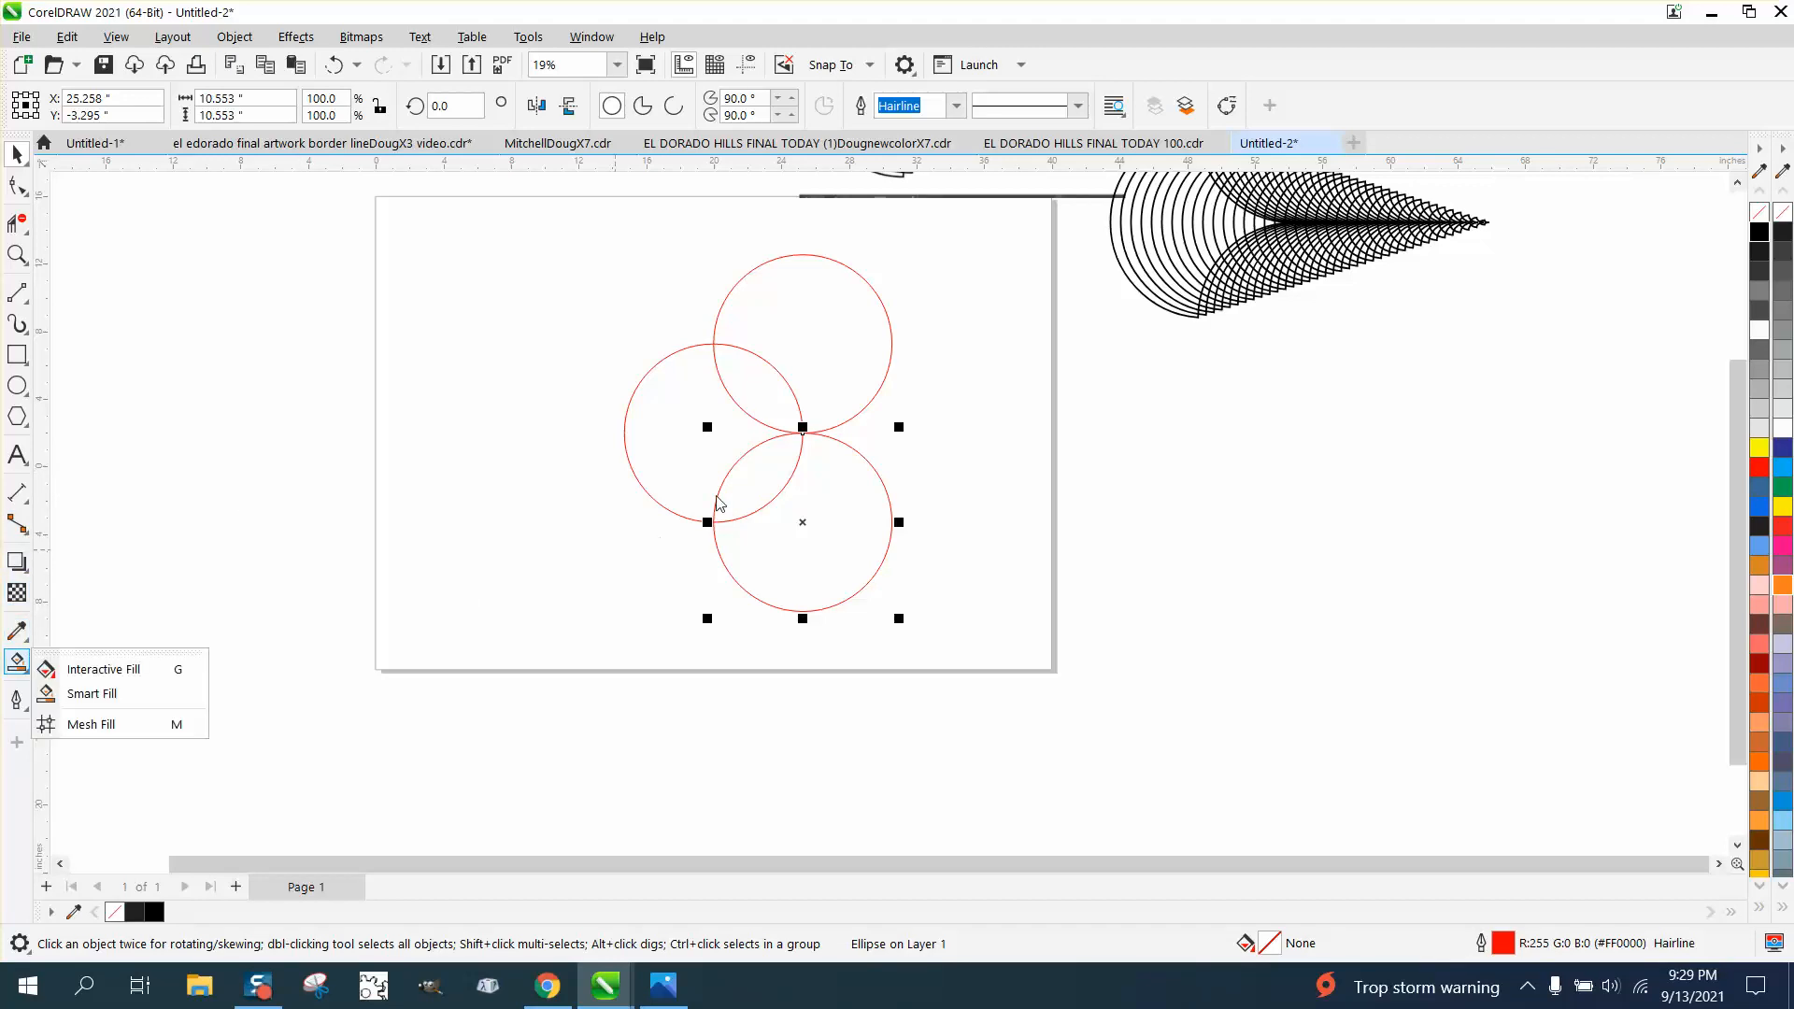
left_click(184, 694)
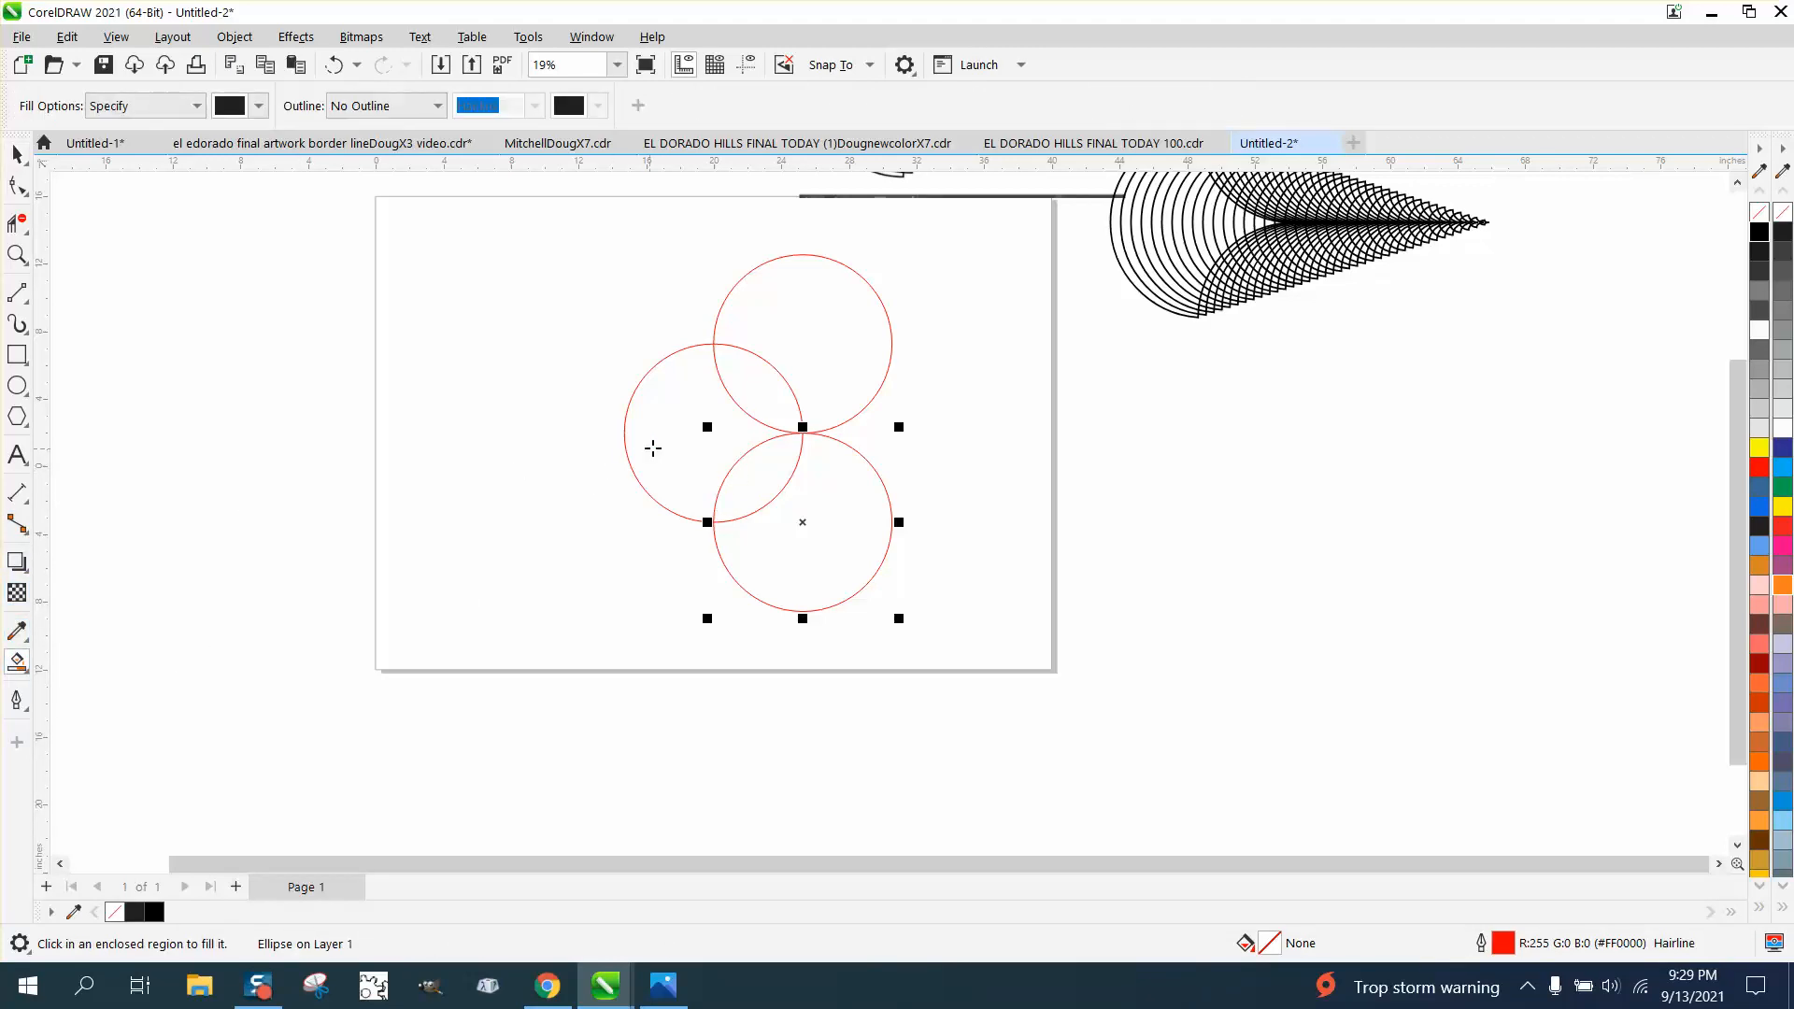
left_click(665, 450)
left_click(16, 154)
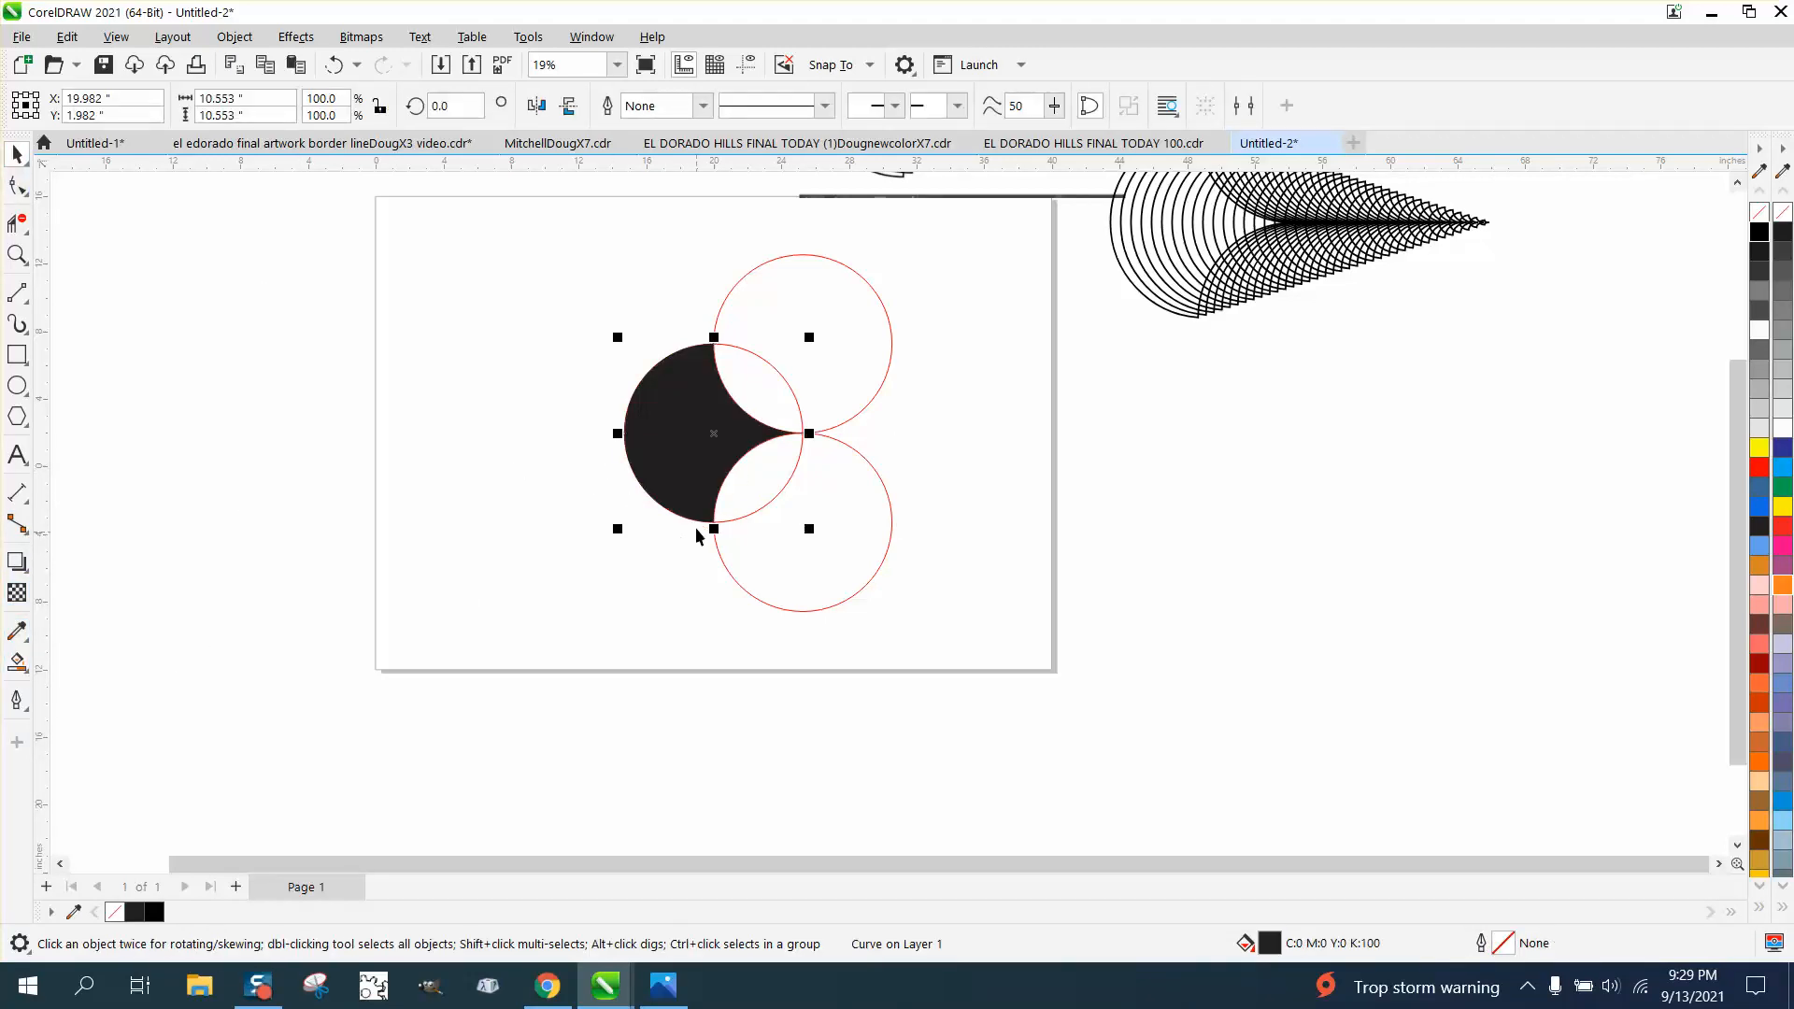
Step: Move the filled shape to the right of the circles and replace its fill with a black hairline outline
left_click_drag(702, 465, 1109, 520)
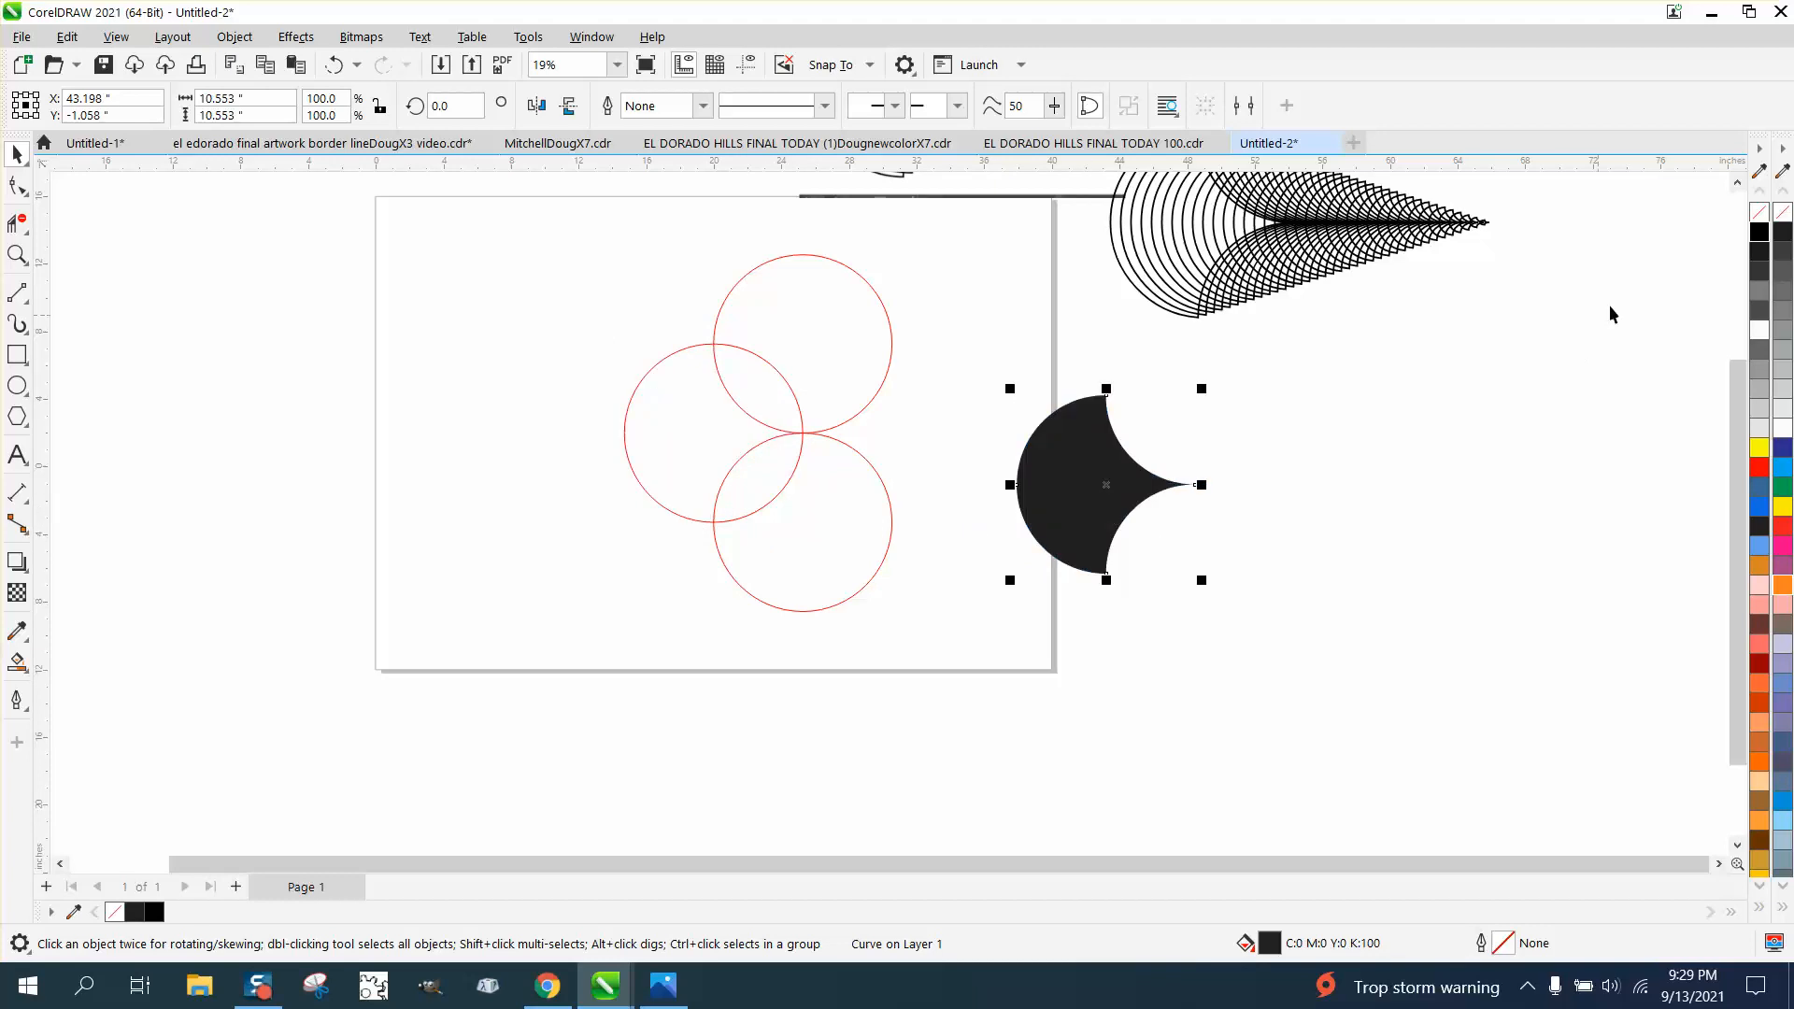
left_click(1759, 213)
right_click(1760, 233)
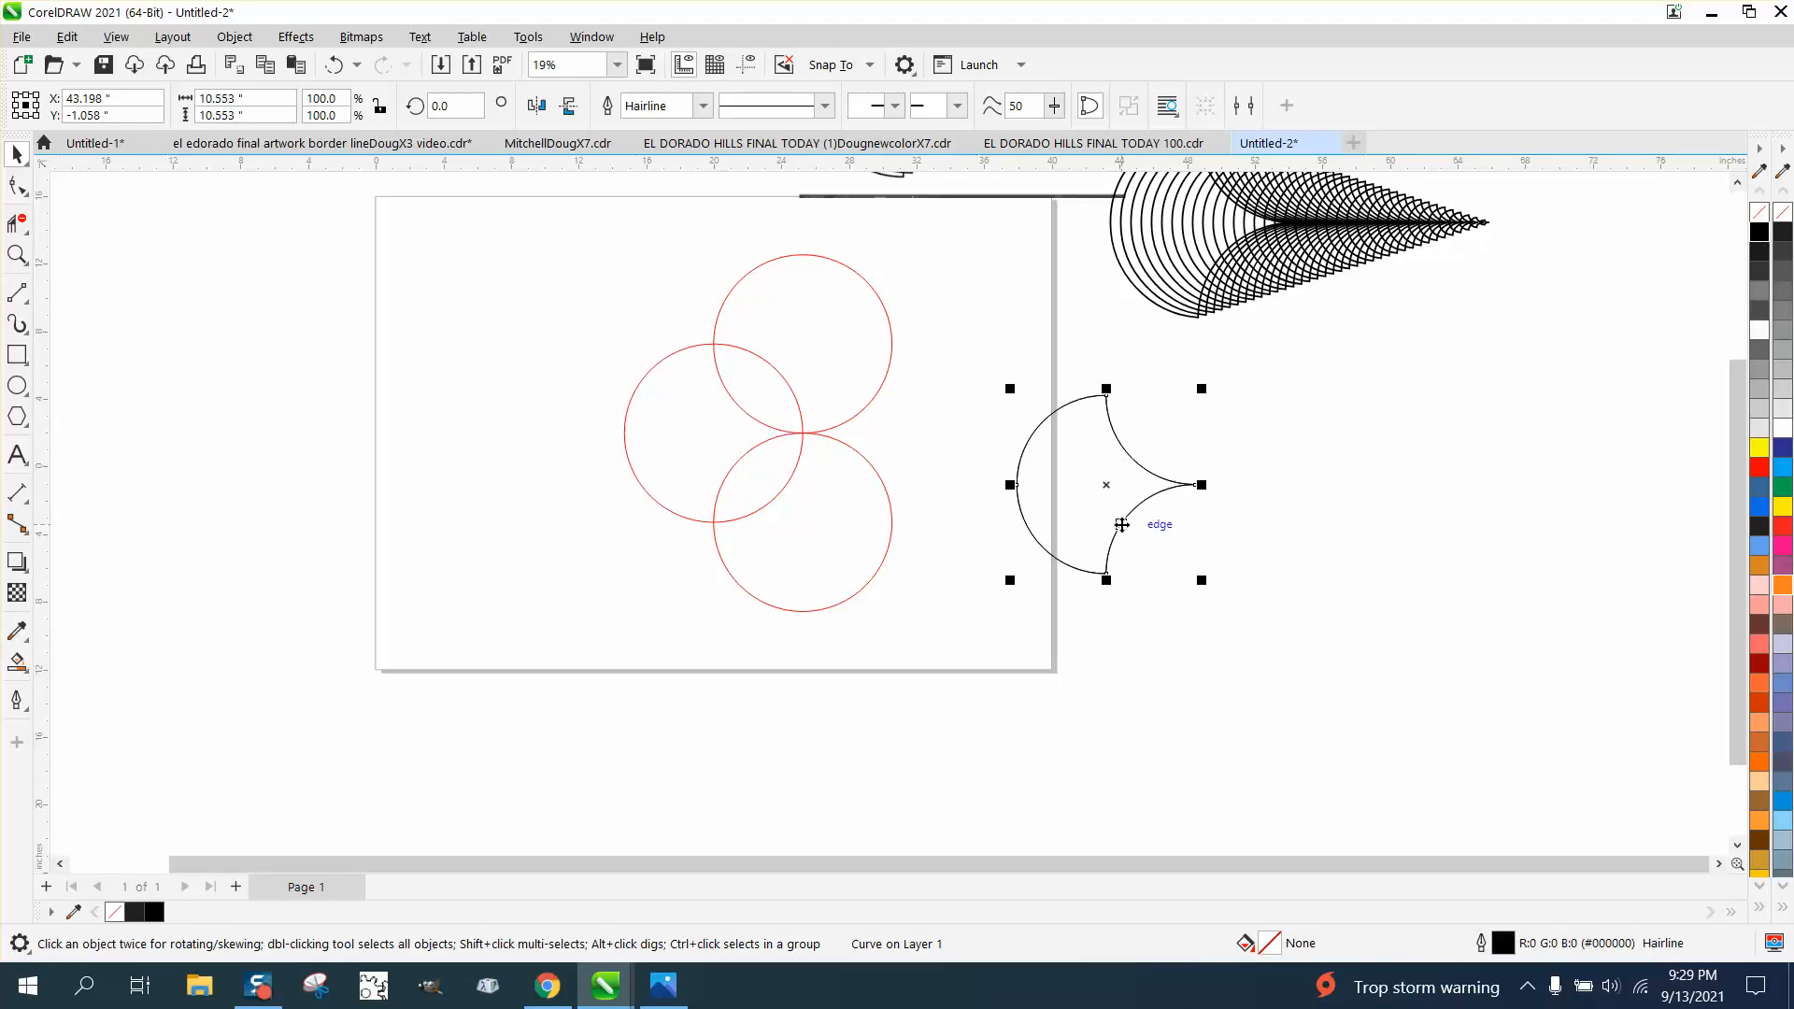
Step: Duplicate the outlined shape to its right and shrink the copy around its center to about 0.88 inch
left_click_drag(1114, 489, 1504, 487)
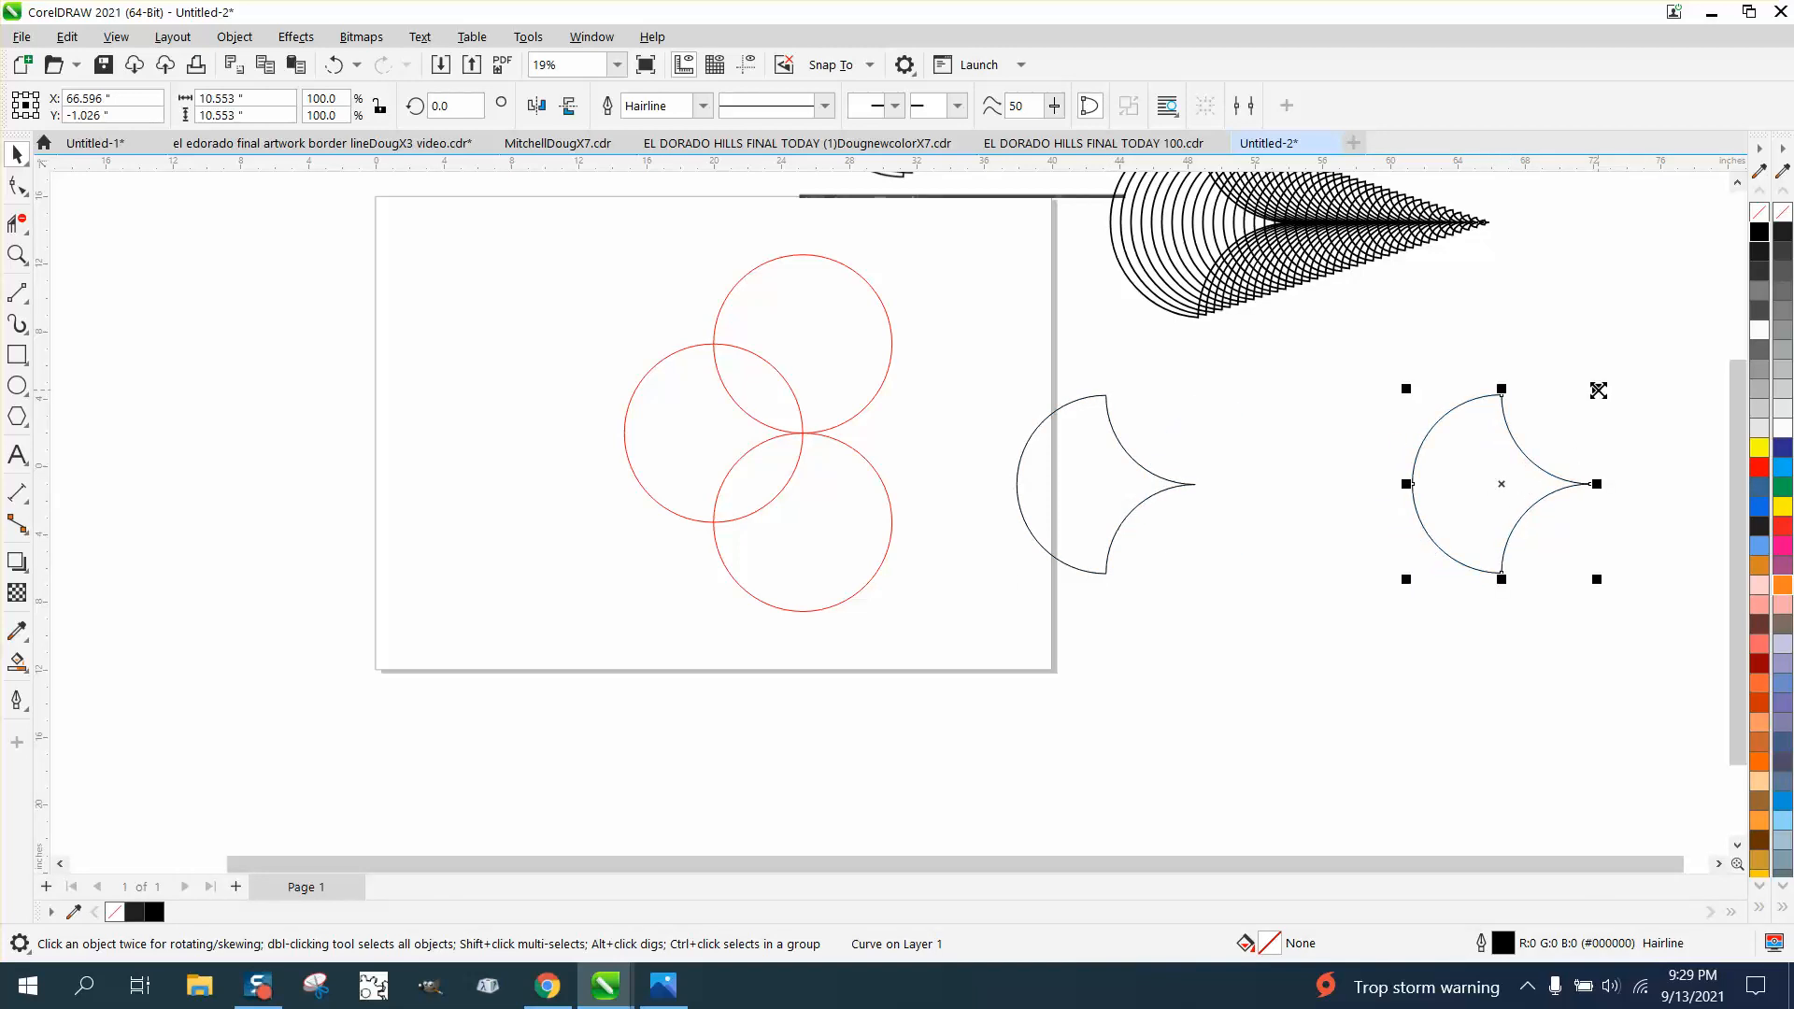
left_click_drag(1597, 389, 1508, 476)
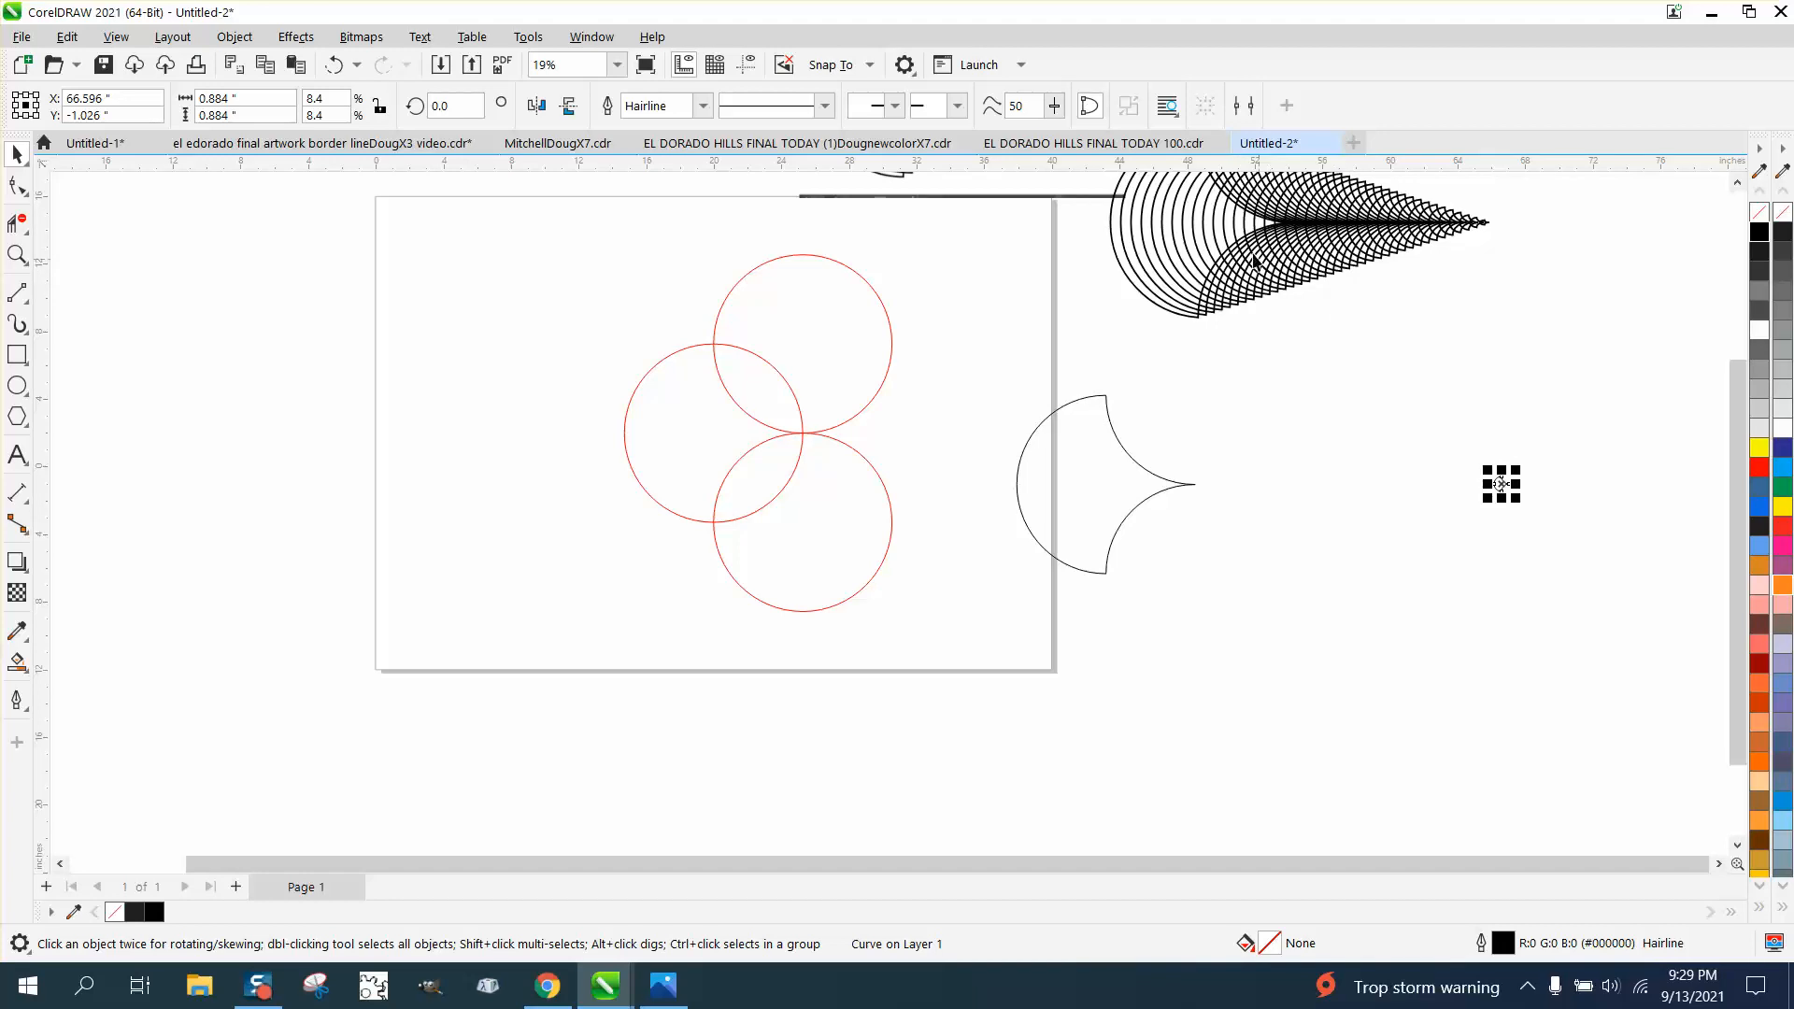
Step: Stretch the small copy horizontally toward its pointed end to a width of about 1.41 inches
scroll(1021, 299, "up", 3)
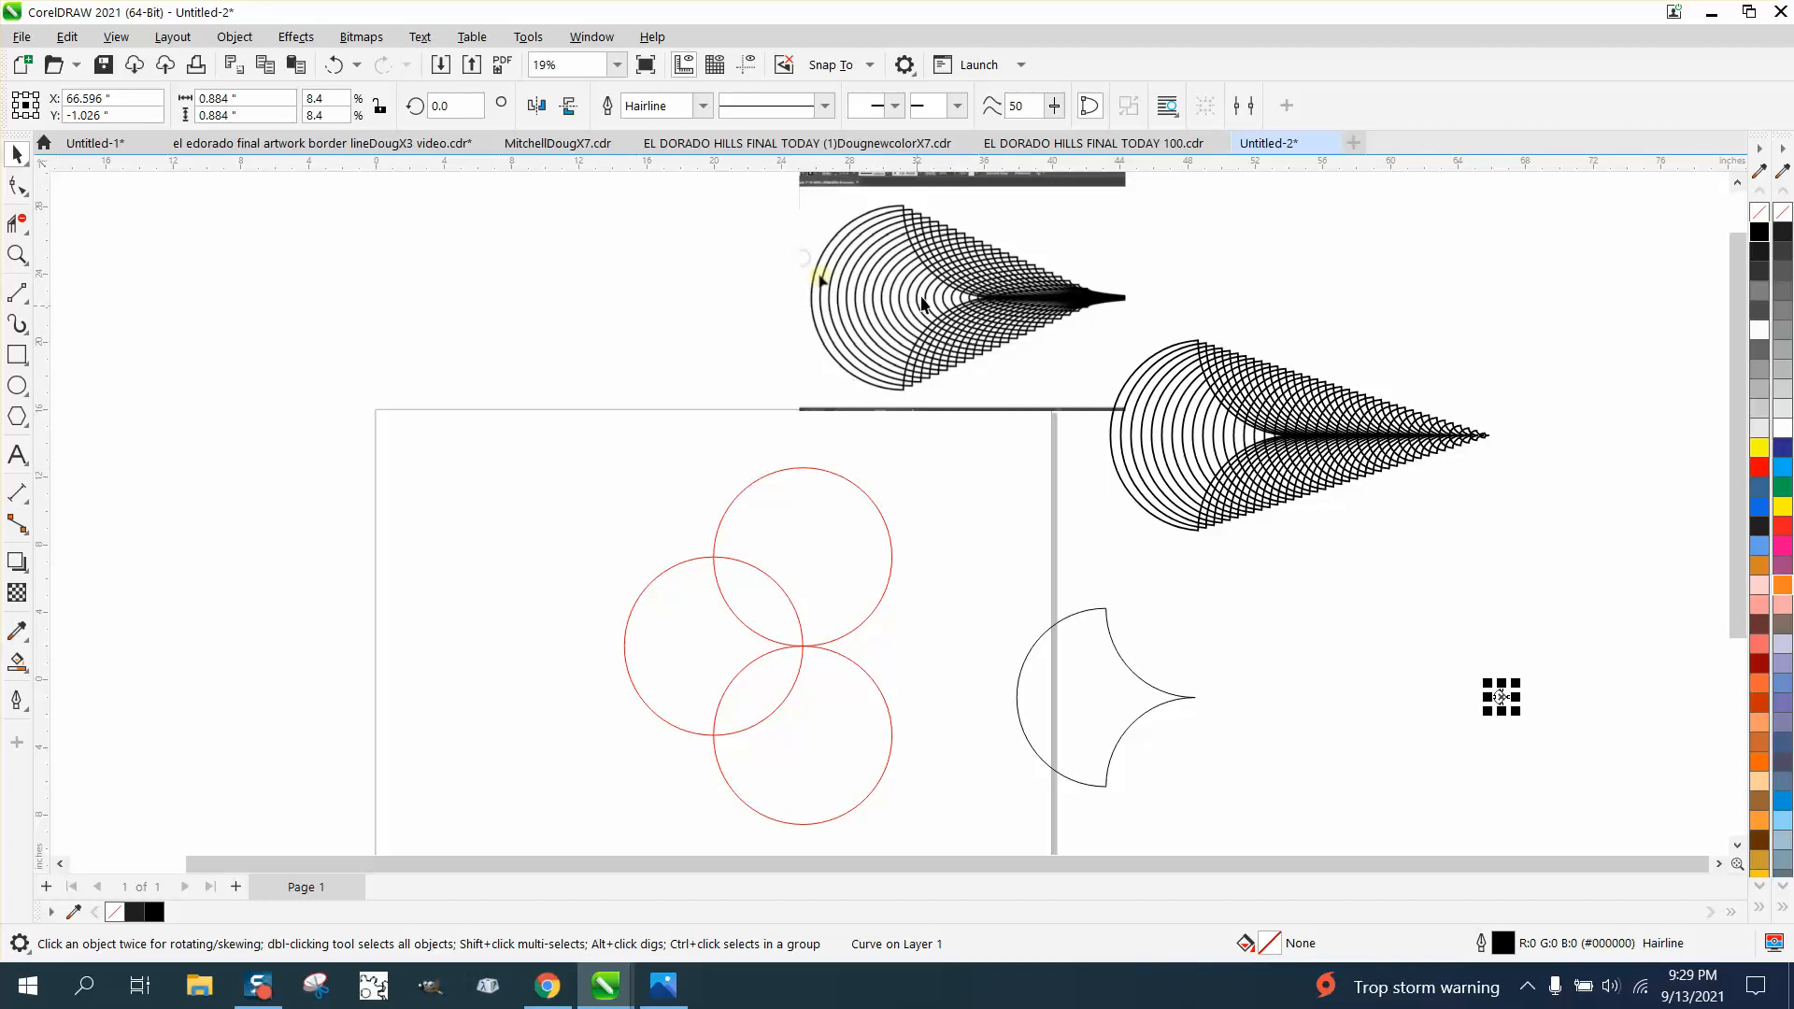
scroll(920, 299, "down", 1)
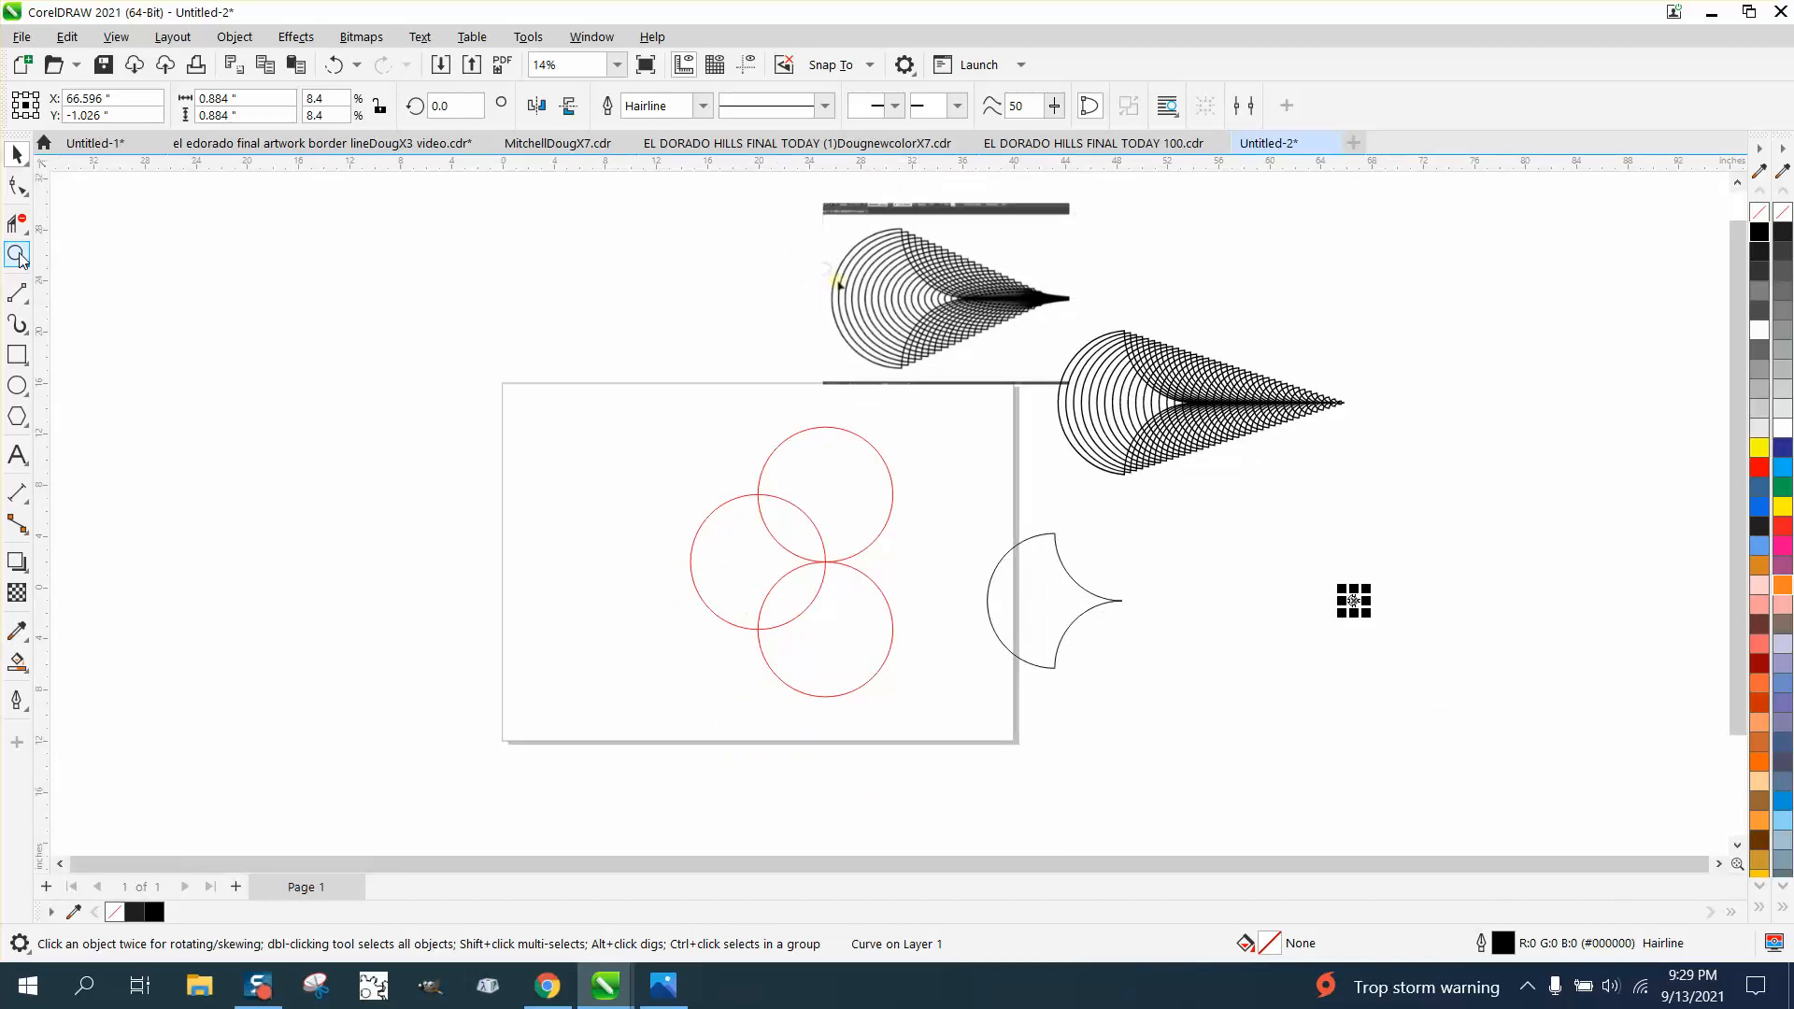
left_click(17, 255)
left_click_drag(1333, 575, 1450, 639)
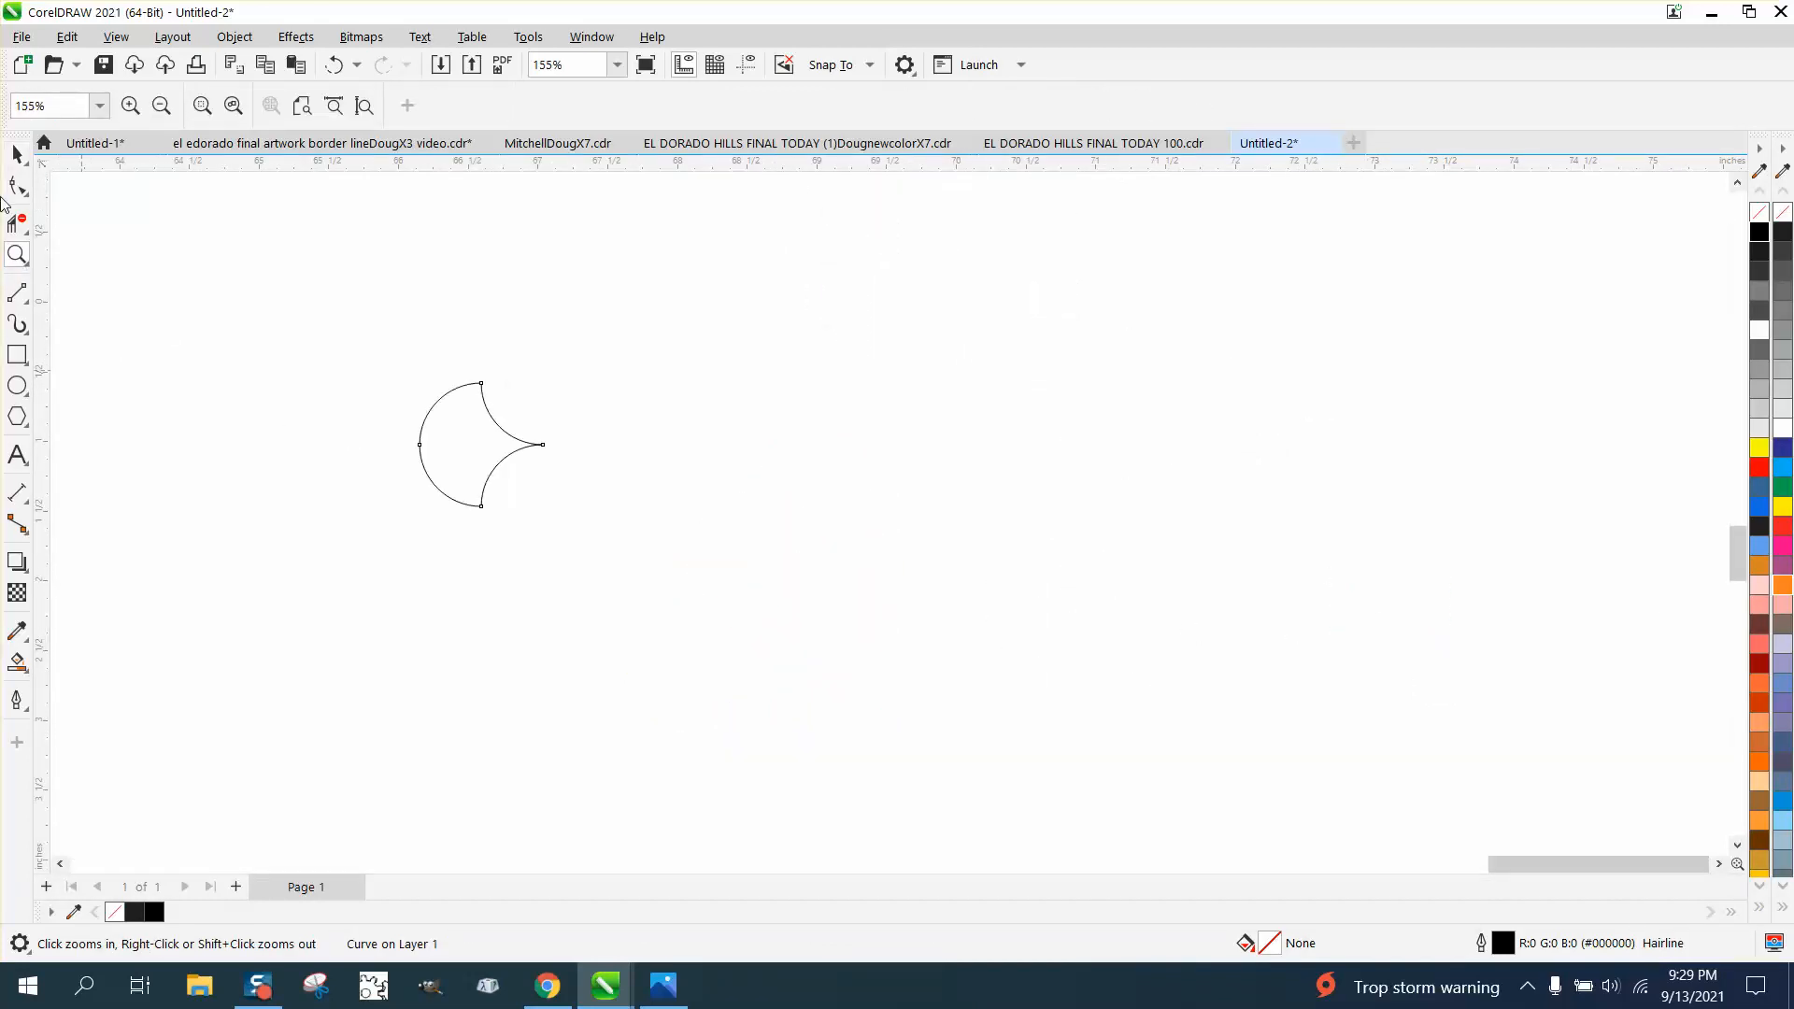
left_click(17, 155)
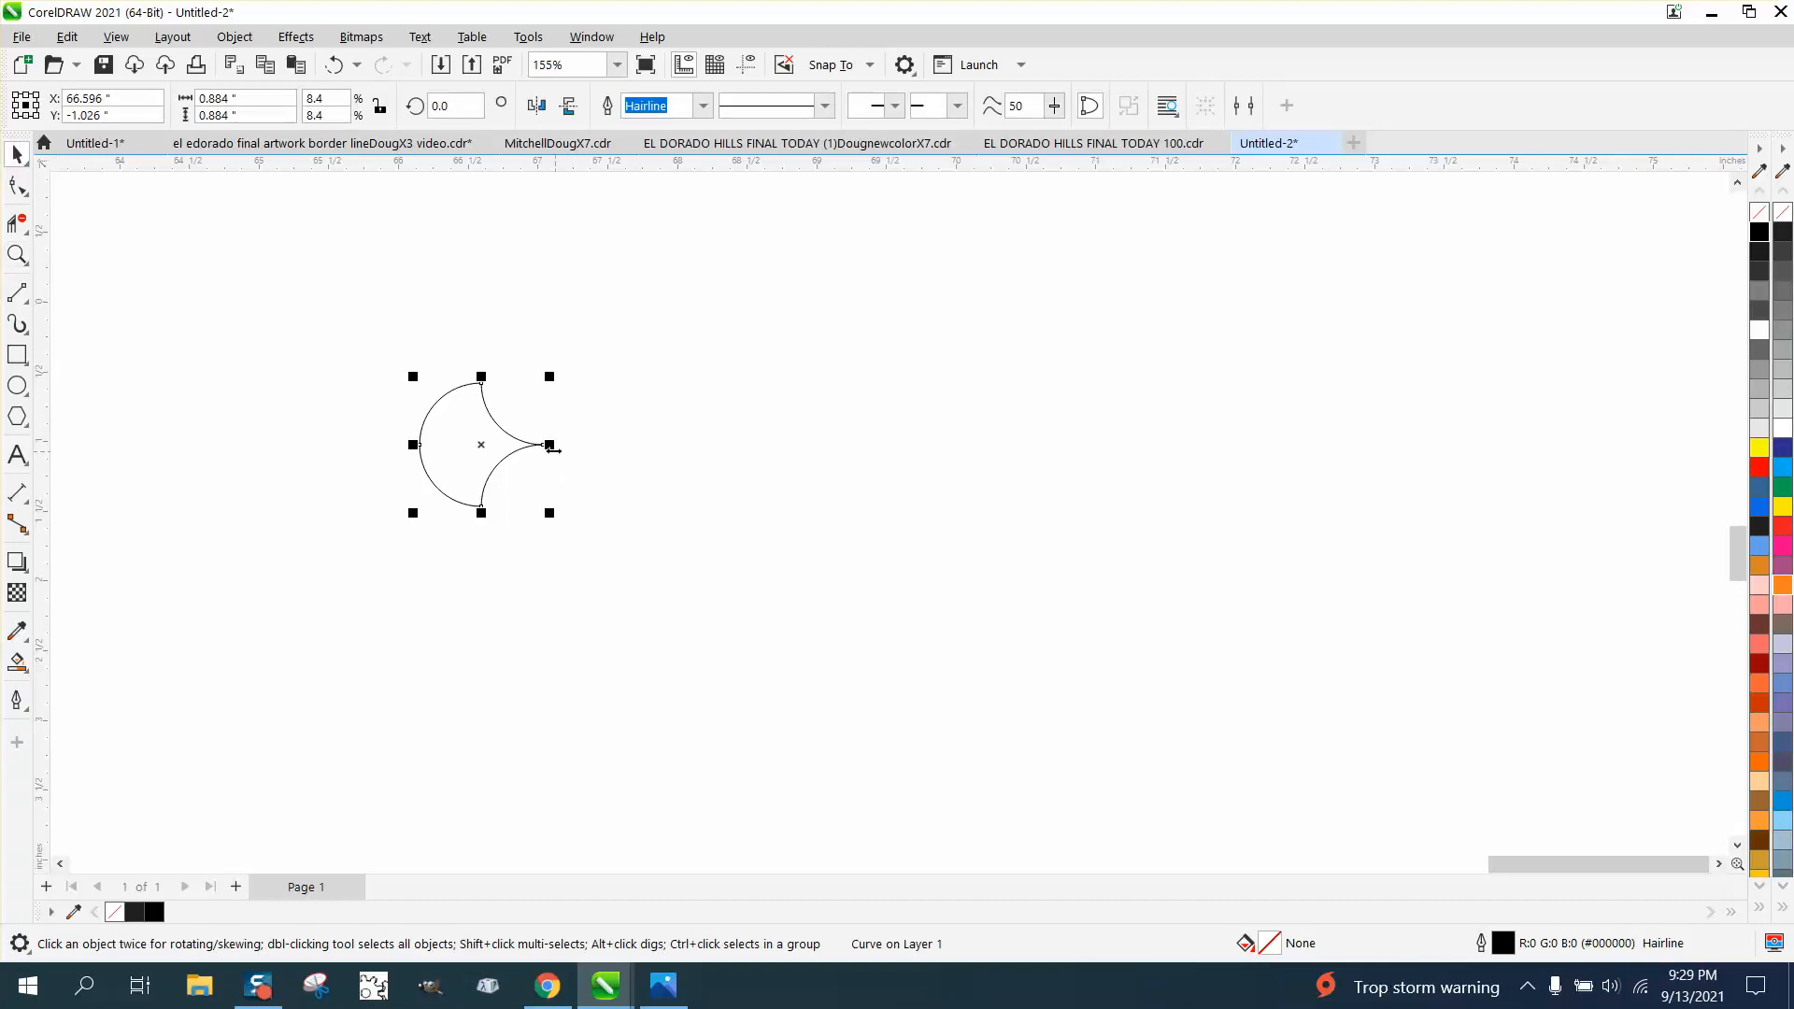
left_click_drag(552, 447, 623, 445)
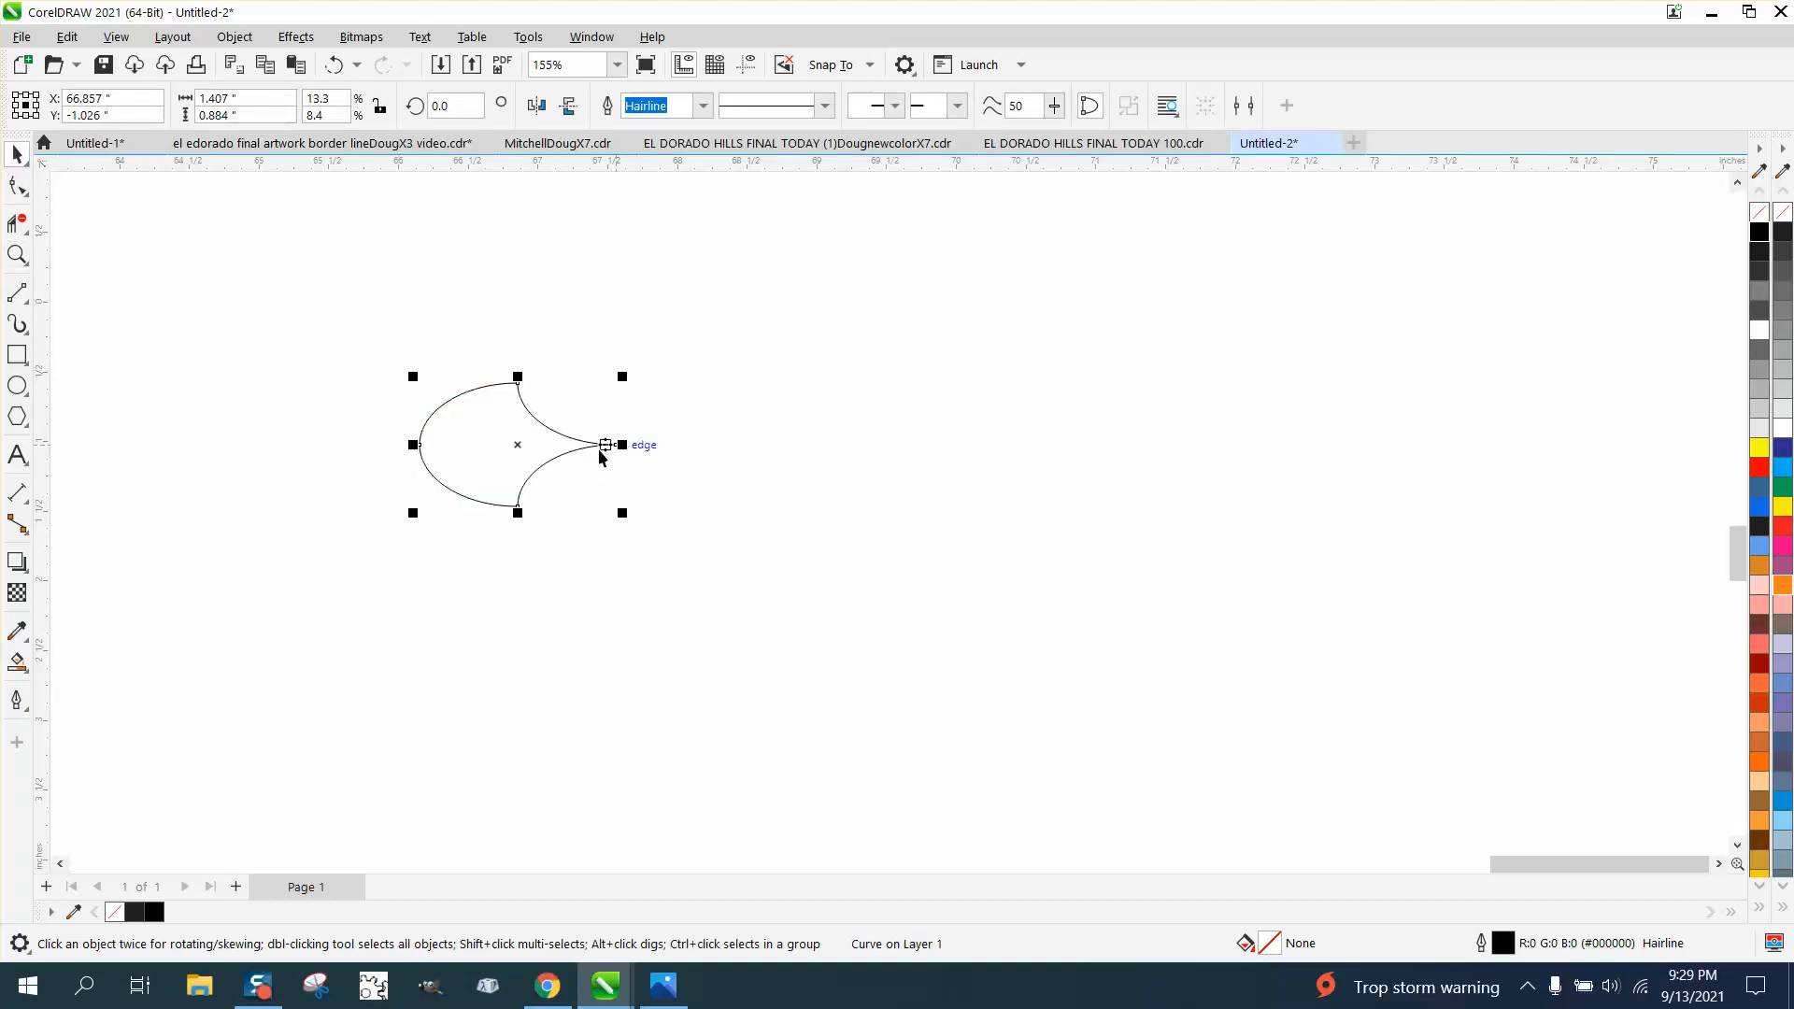
Step: Set the outline width of both the large and small pointed shapes to 0.1 in
scroll(778, 538, "down", 4)
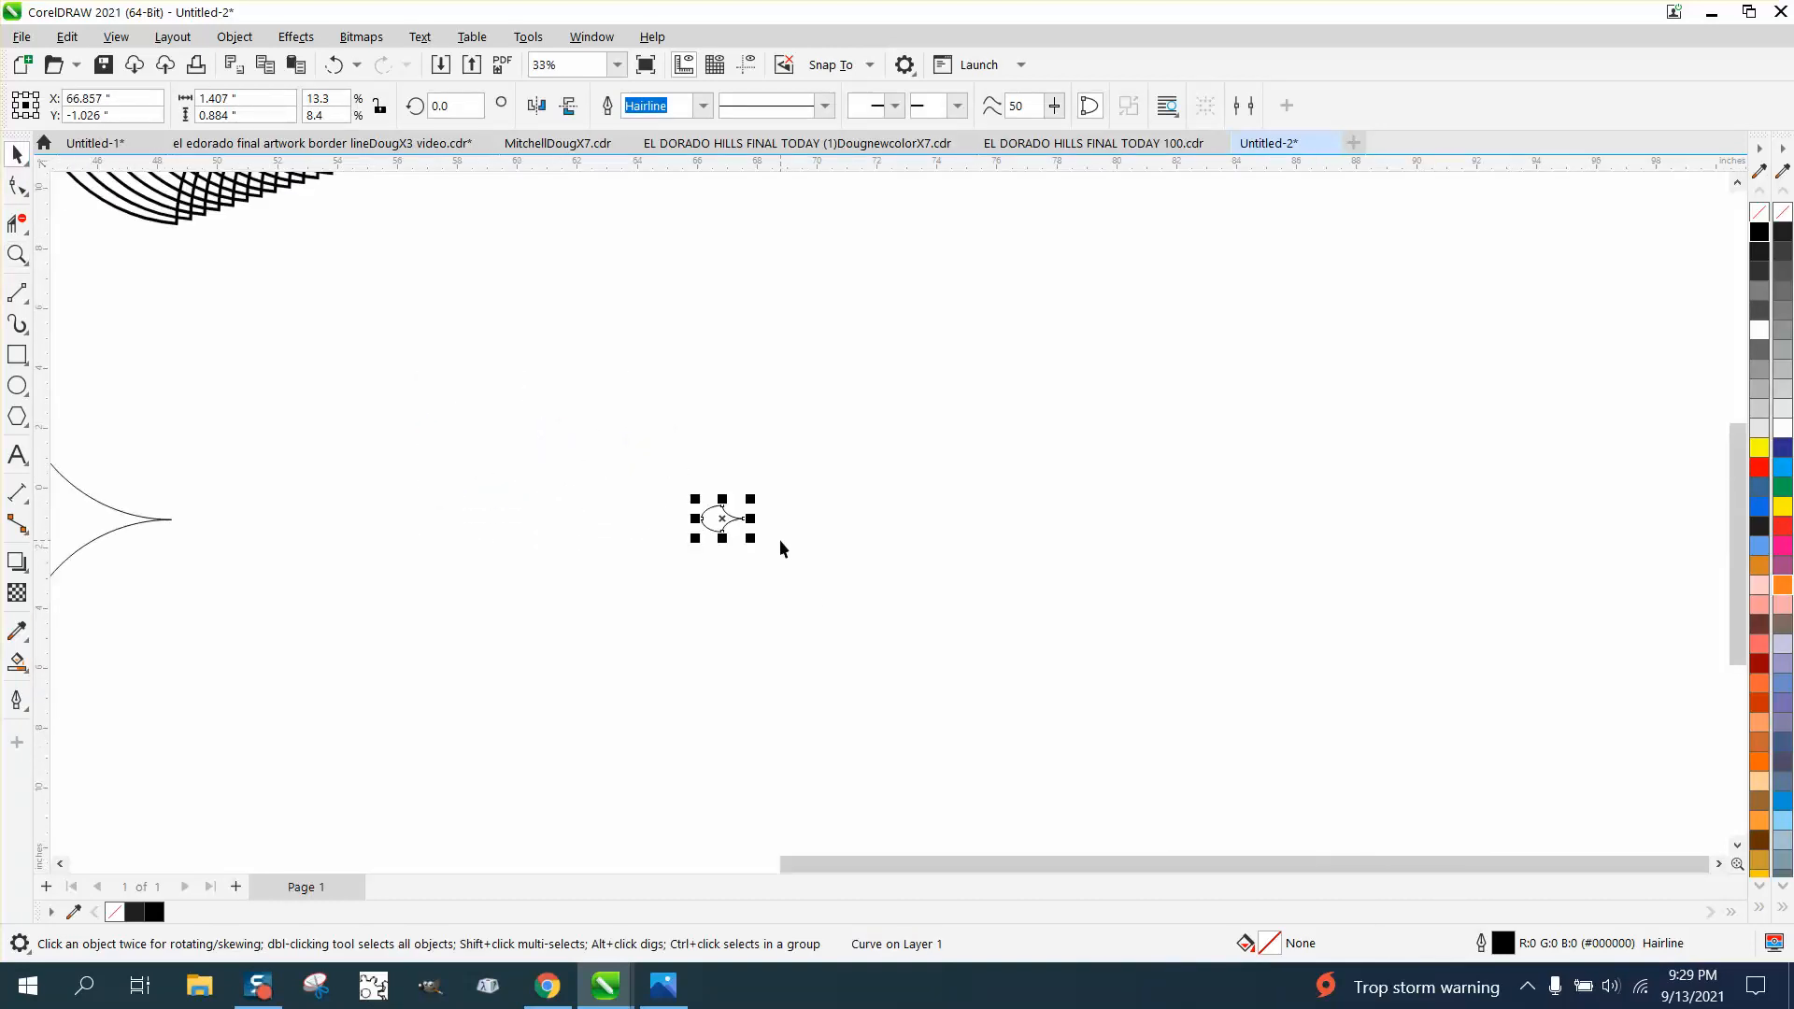
scroll(781, 540, "down", 2)
left_click_drag(353, 439, 858, 664)
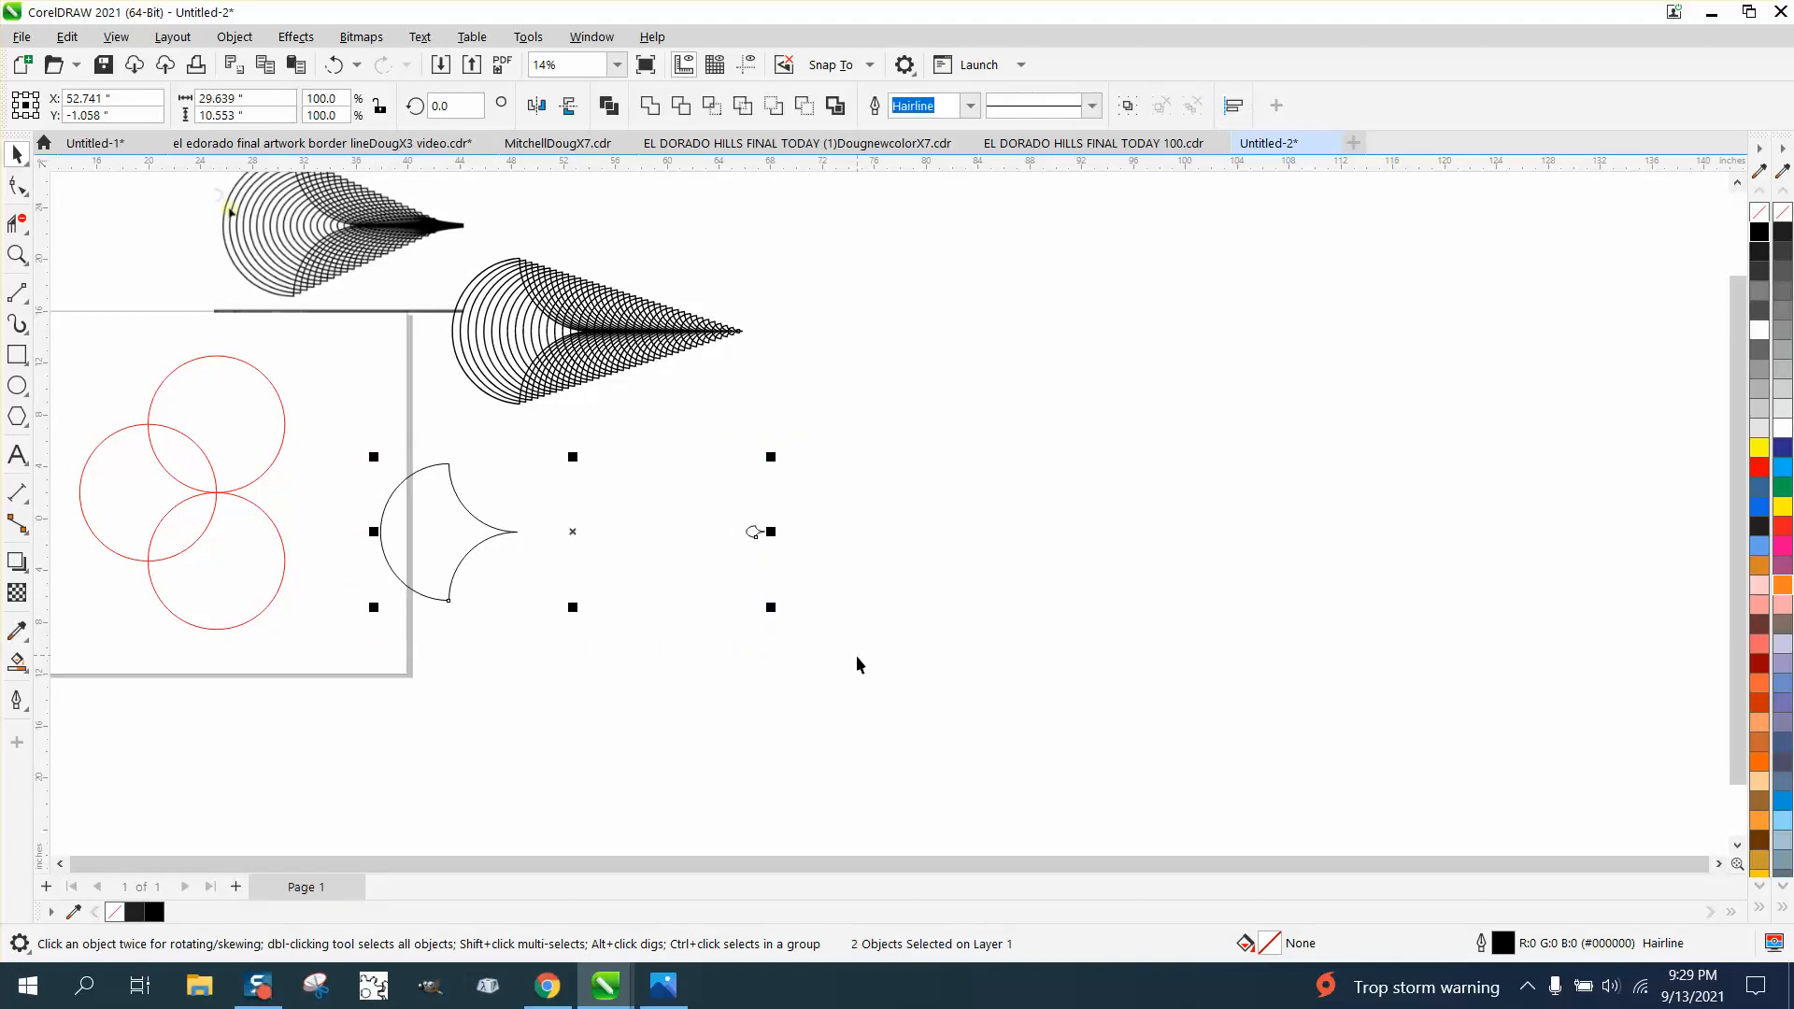
double_click(1505, 945)
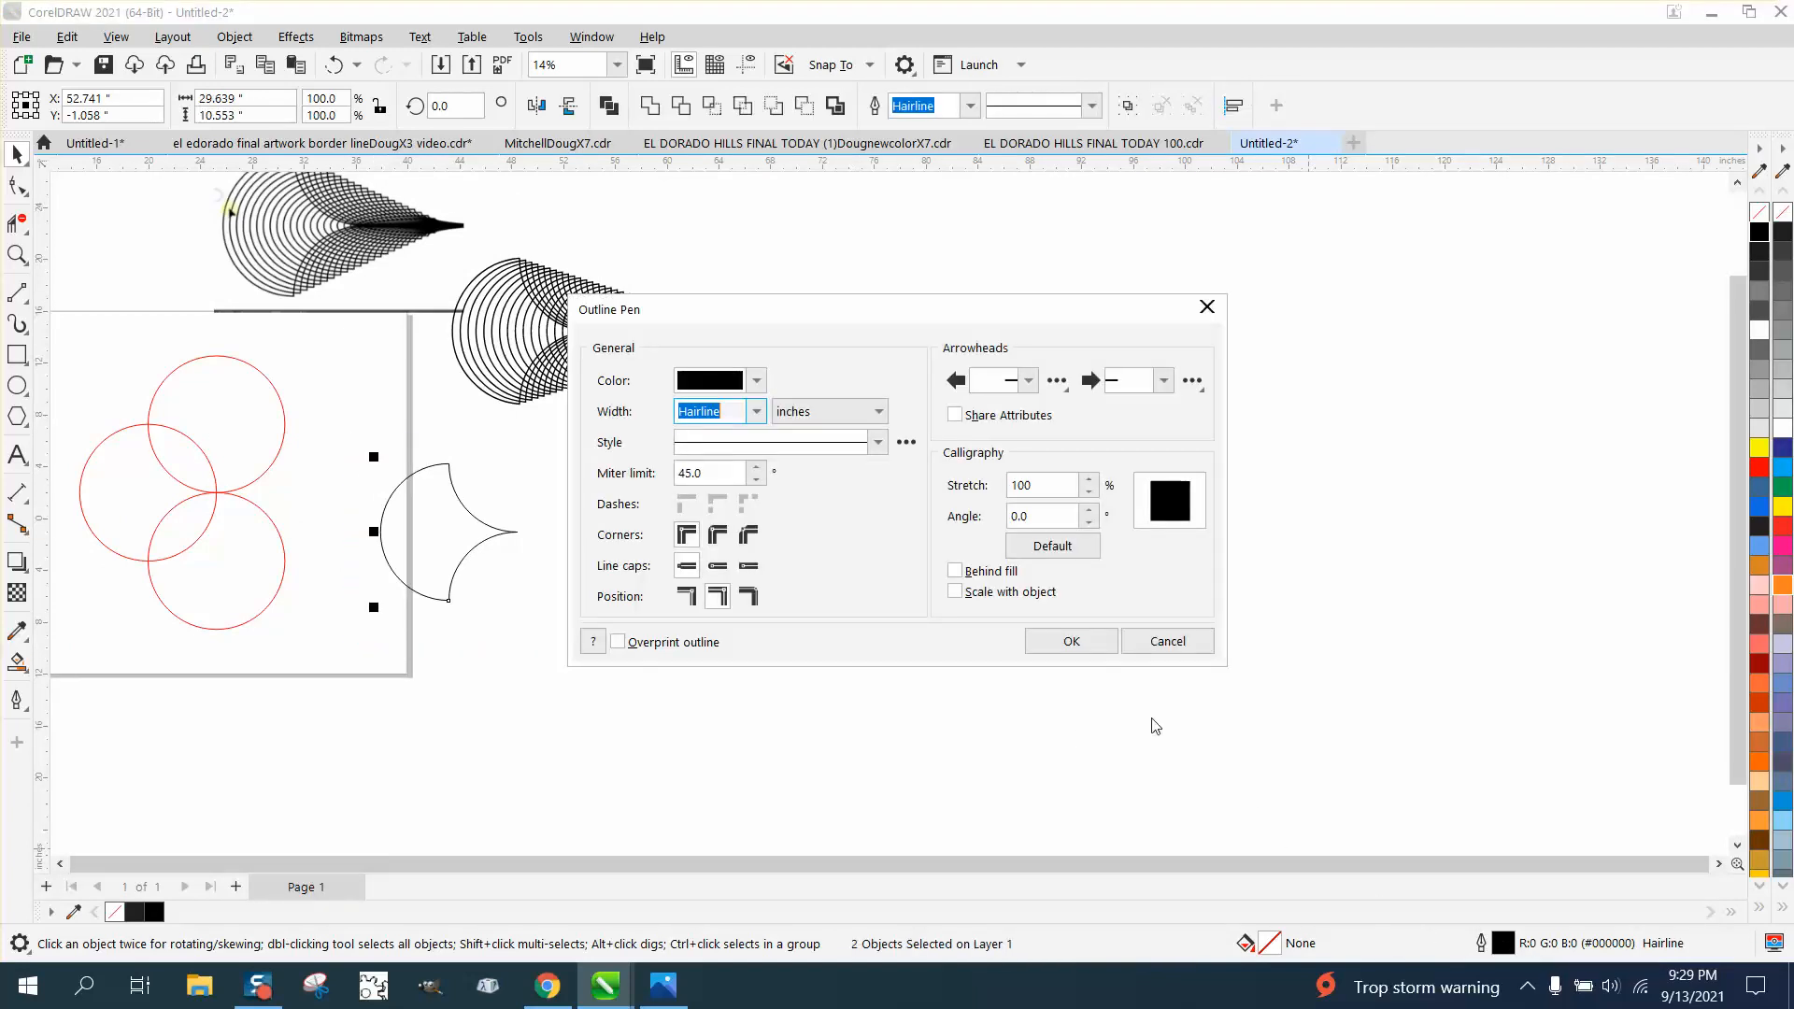
left_click(756, 412)
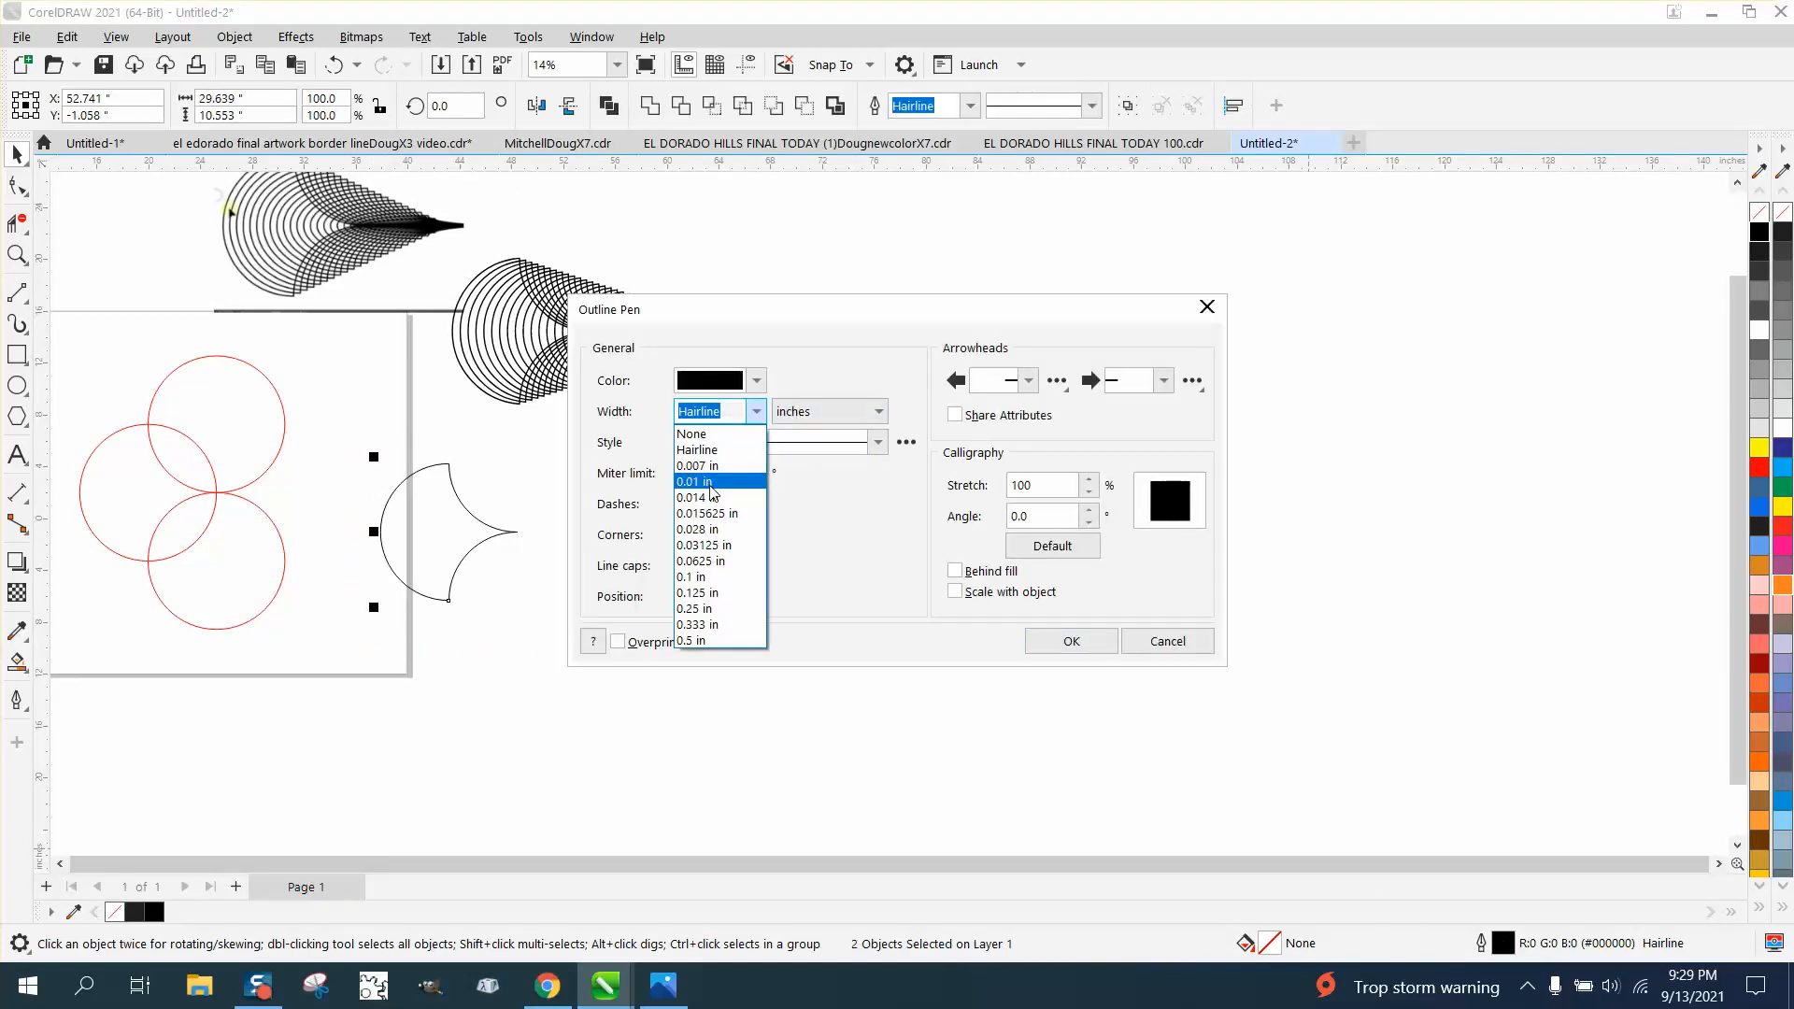
left_click(710, 481)
left_click(756, 411)
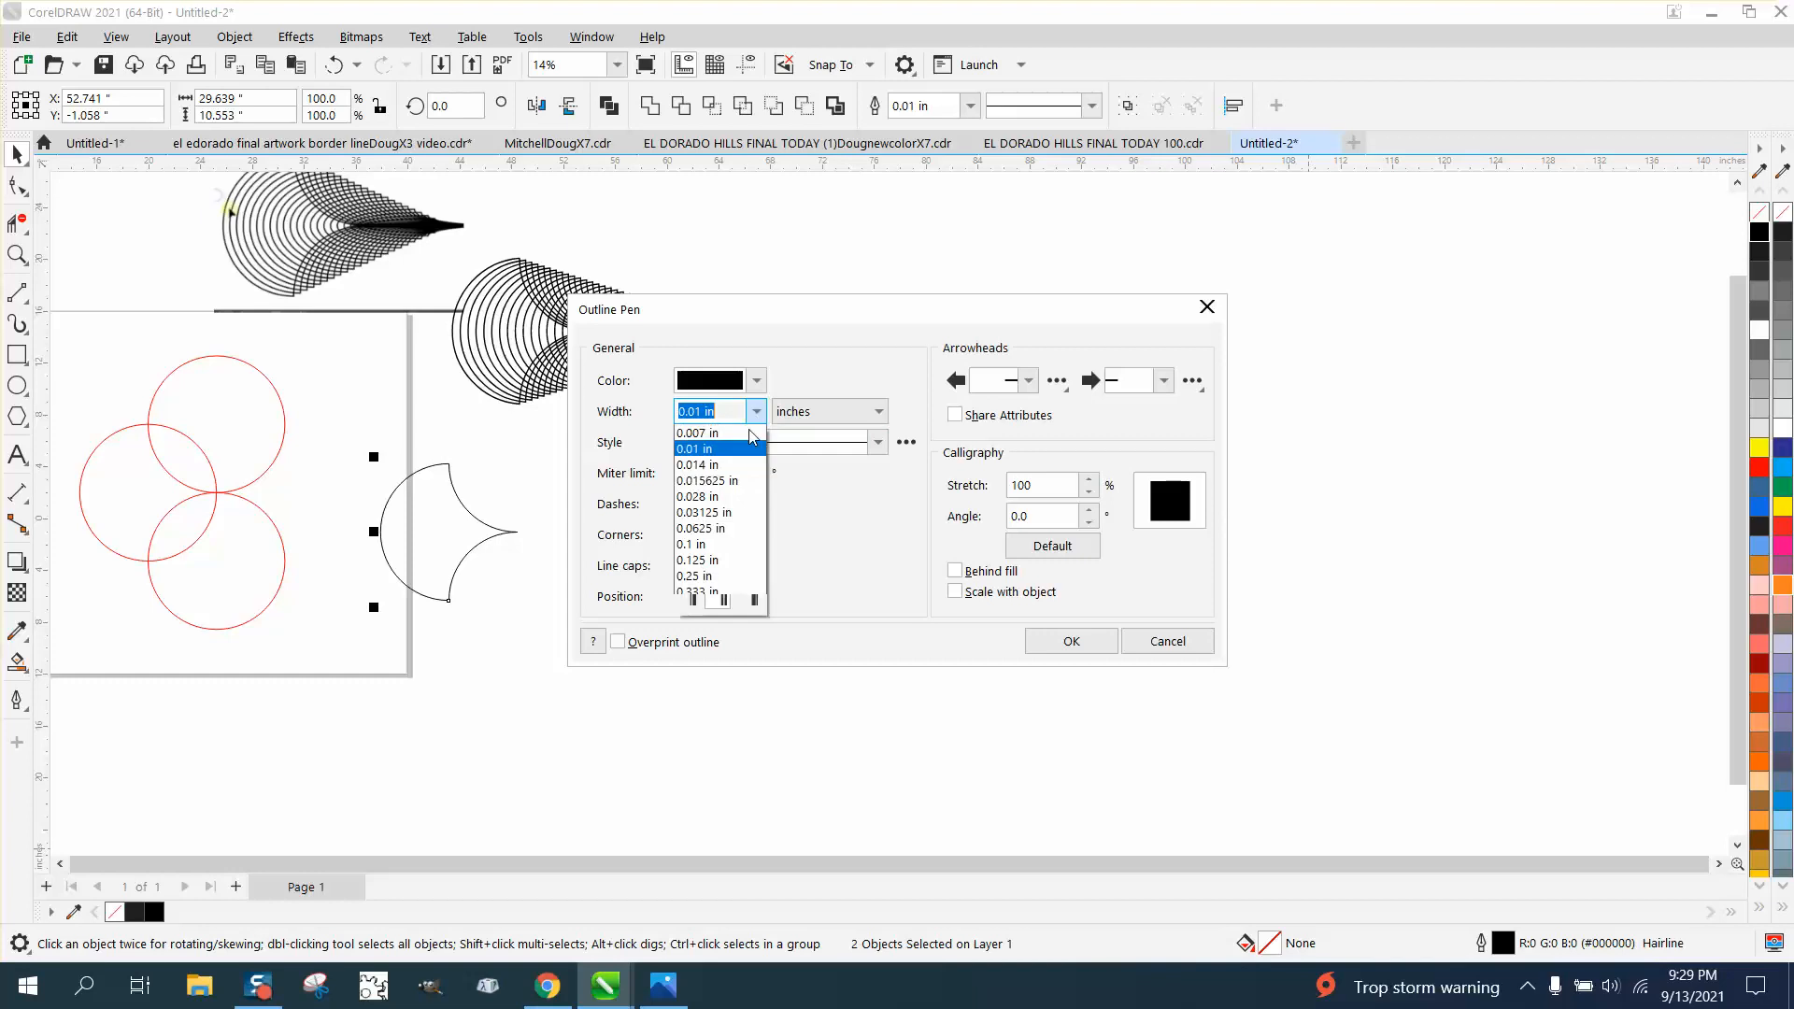
left_click(688, 577)
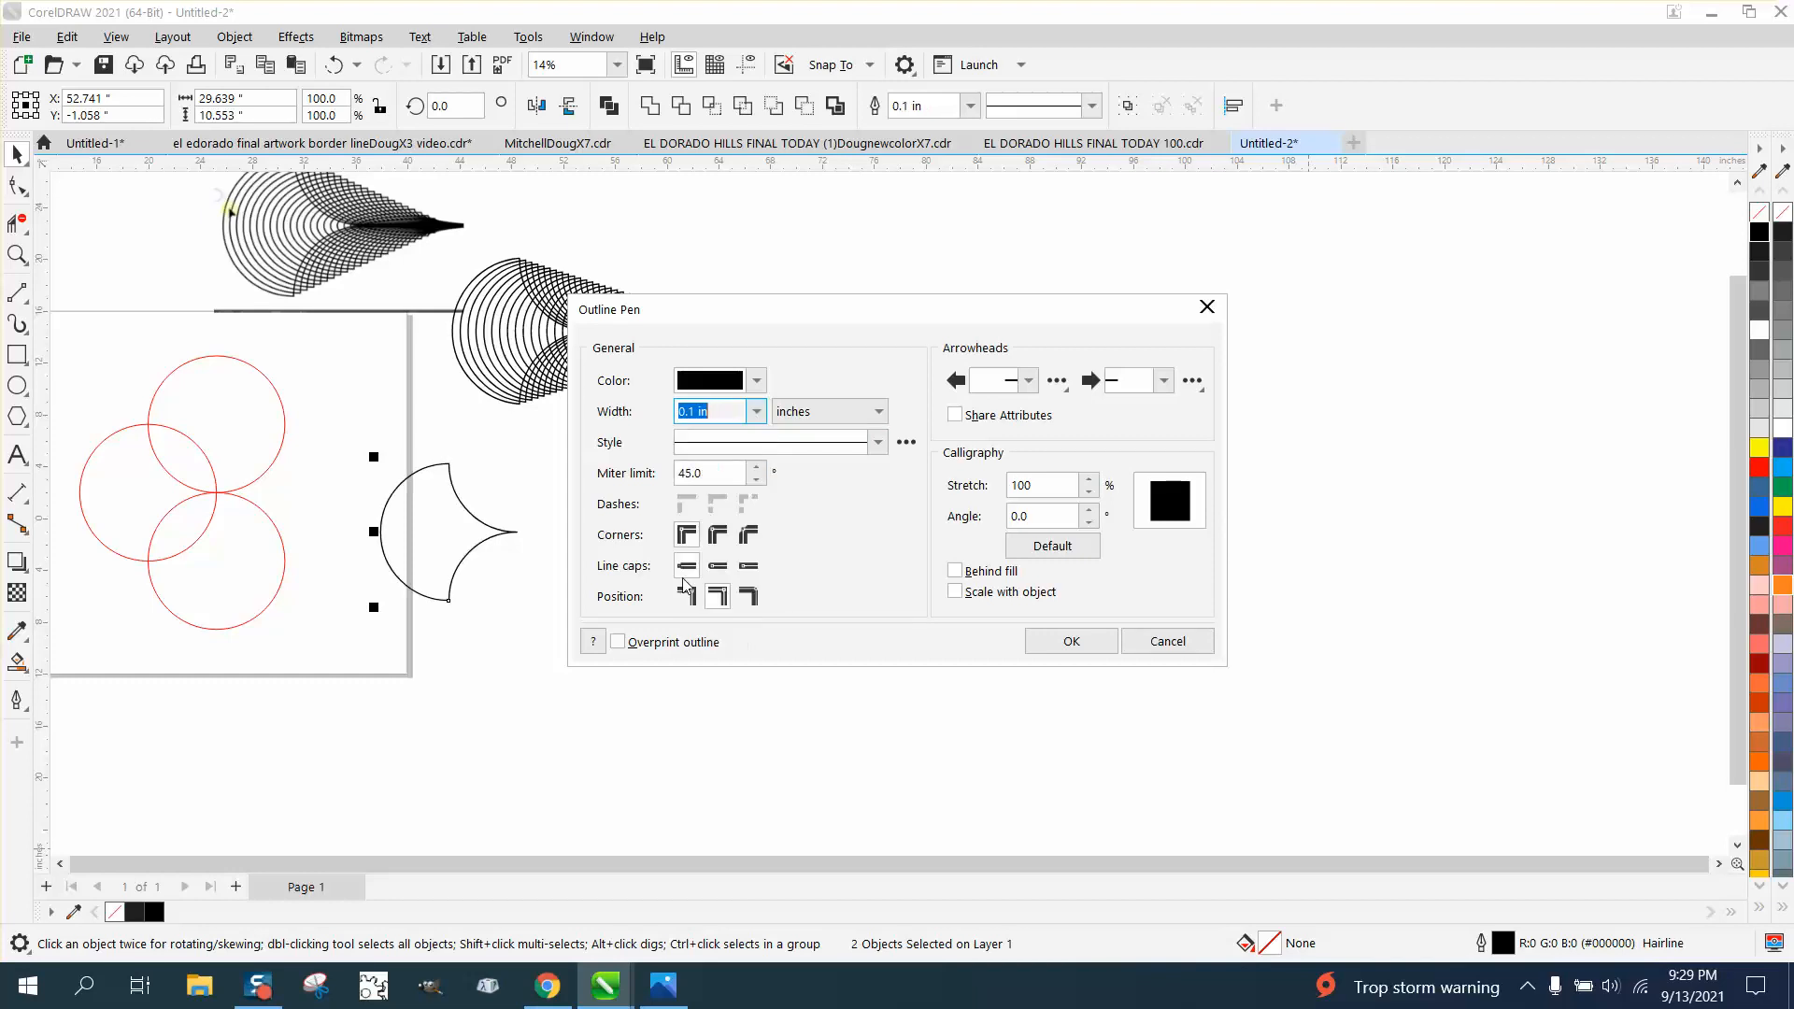
left_click(1072, 640)
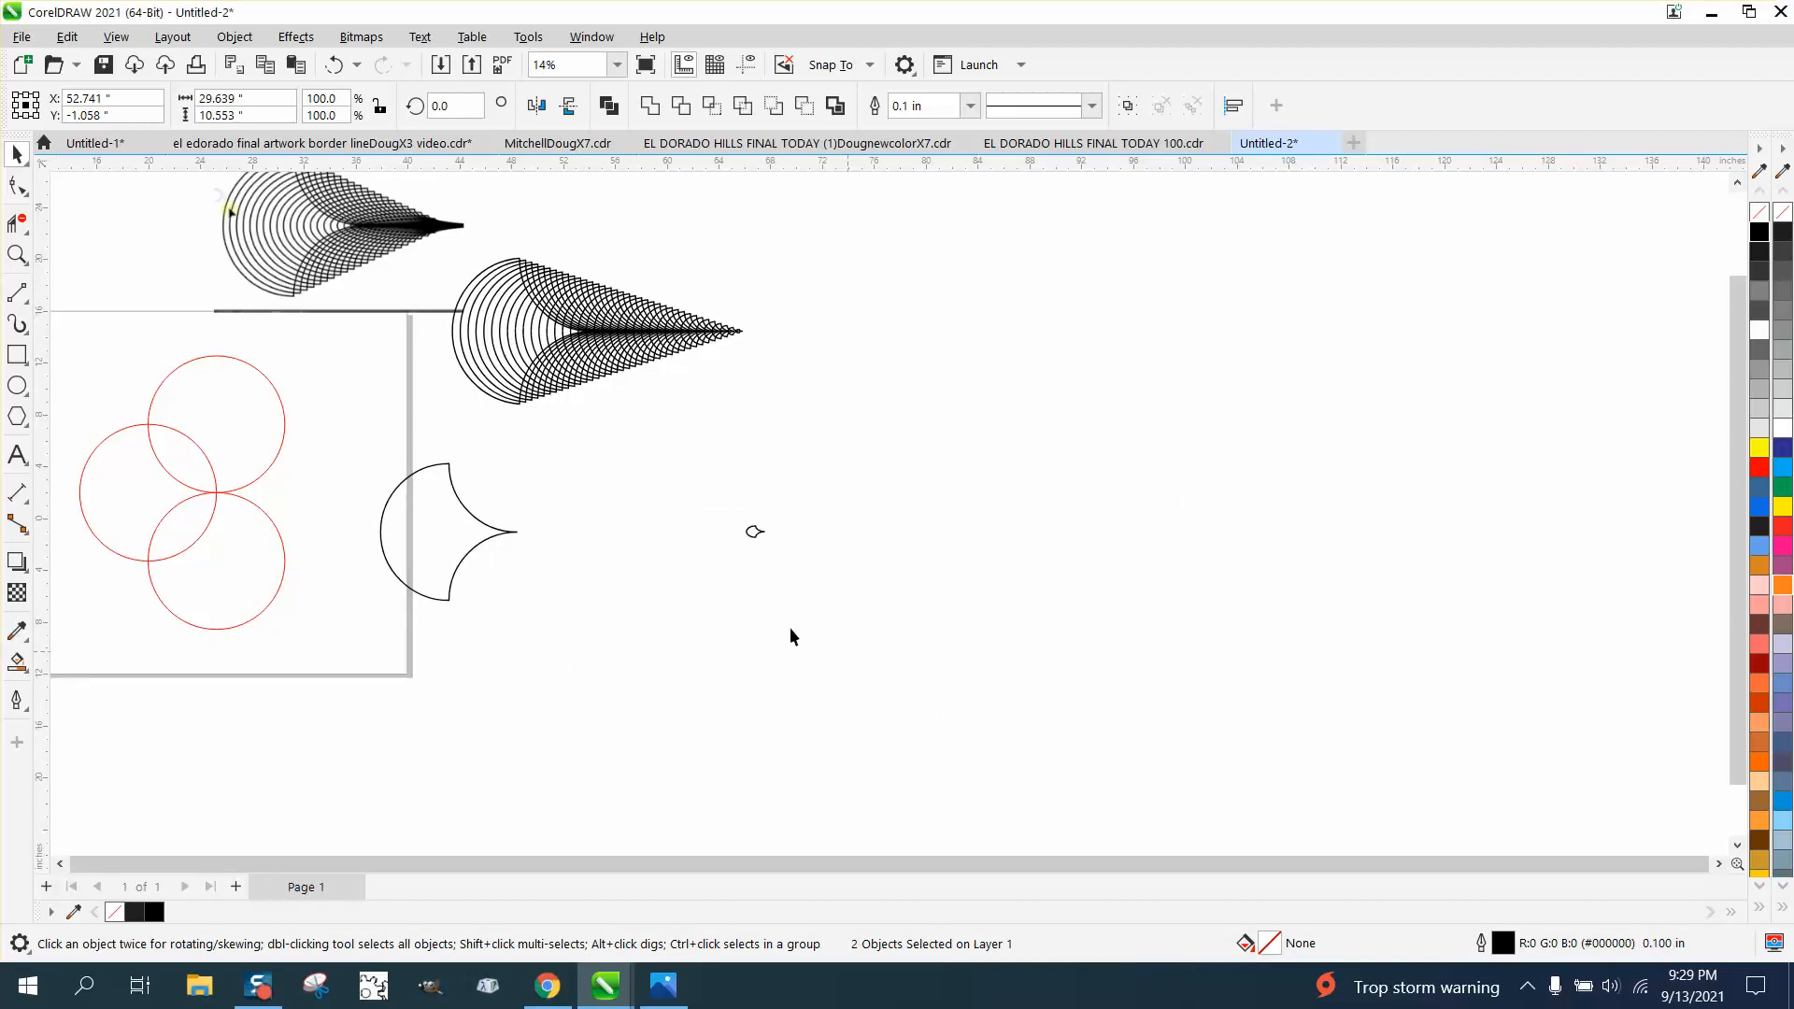
Step: Blend the large shape into the small one using 35 blend steps
left_click_drag(866, 647, 867, 644)
left_click(298, 37)
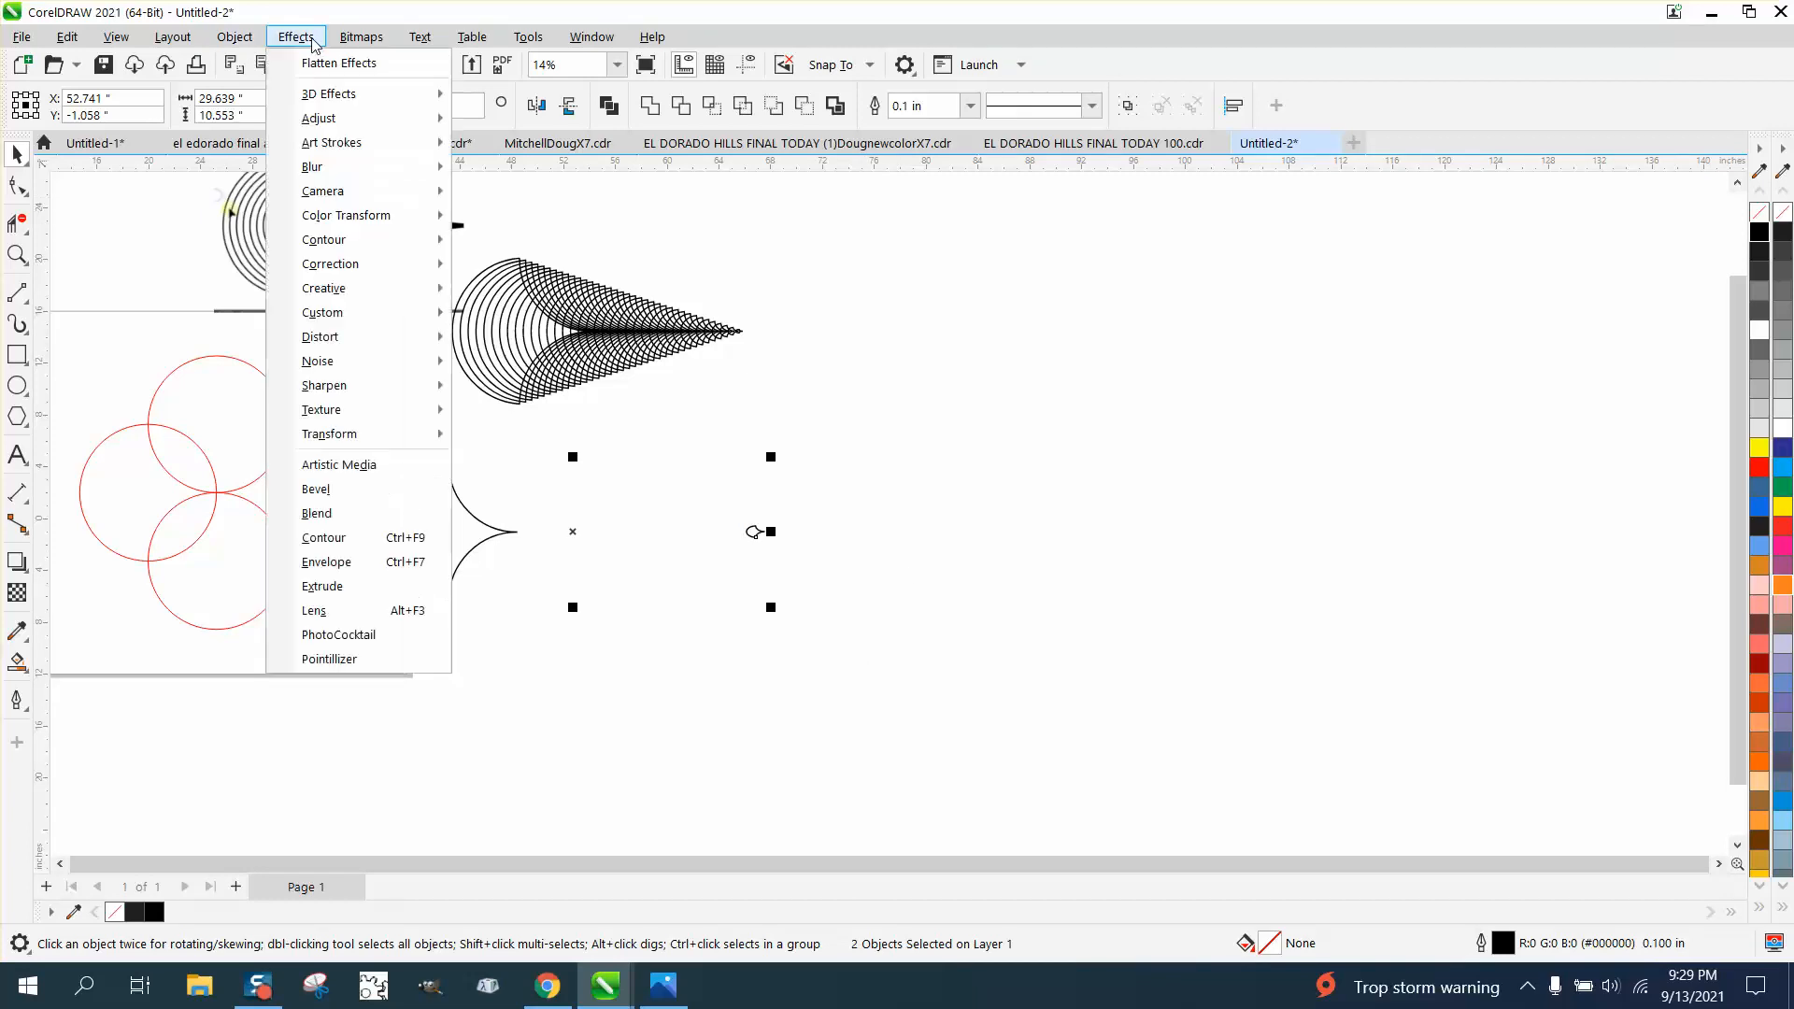
left_click(304, 513)
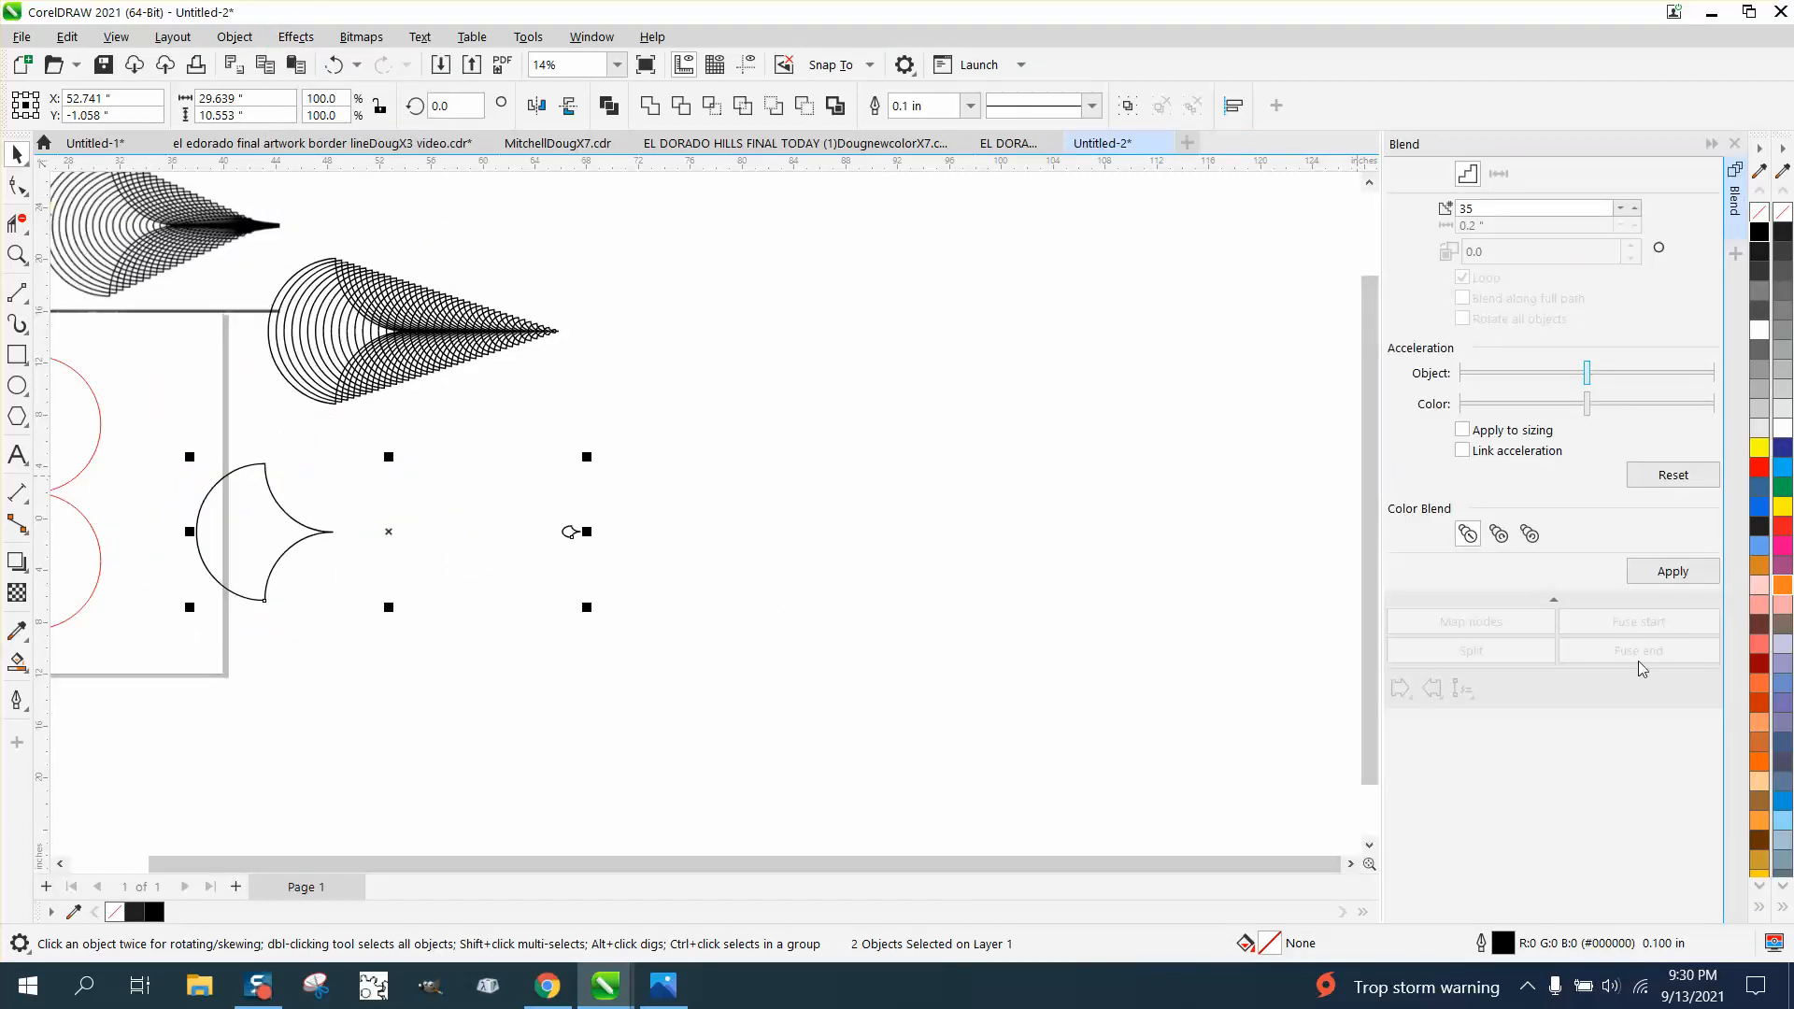
left_click(1672, 572)
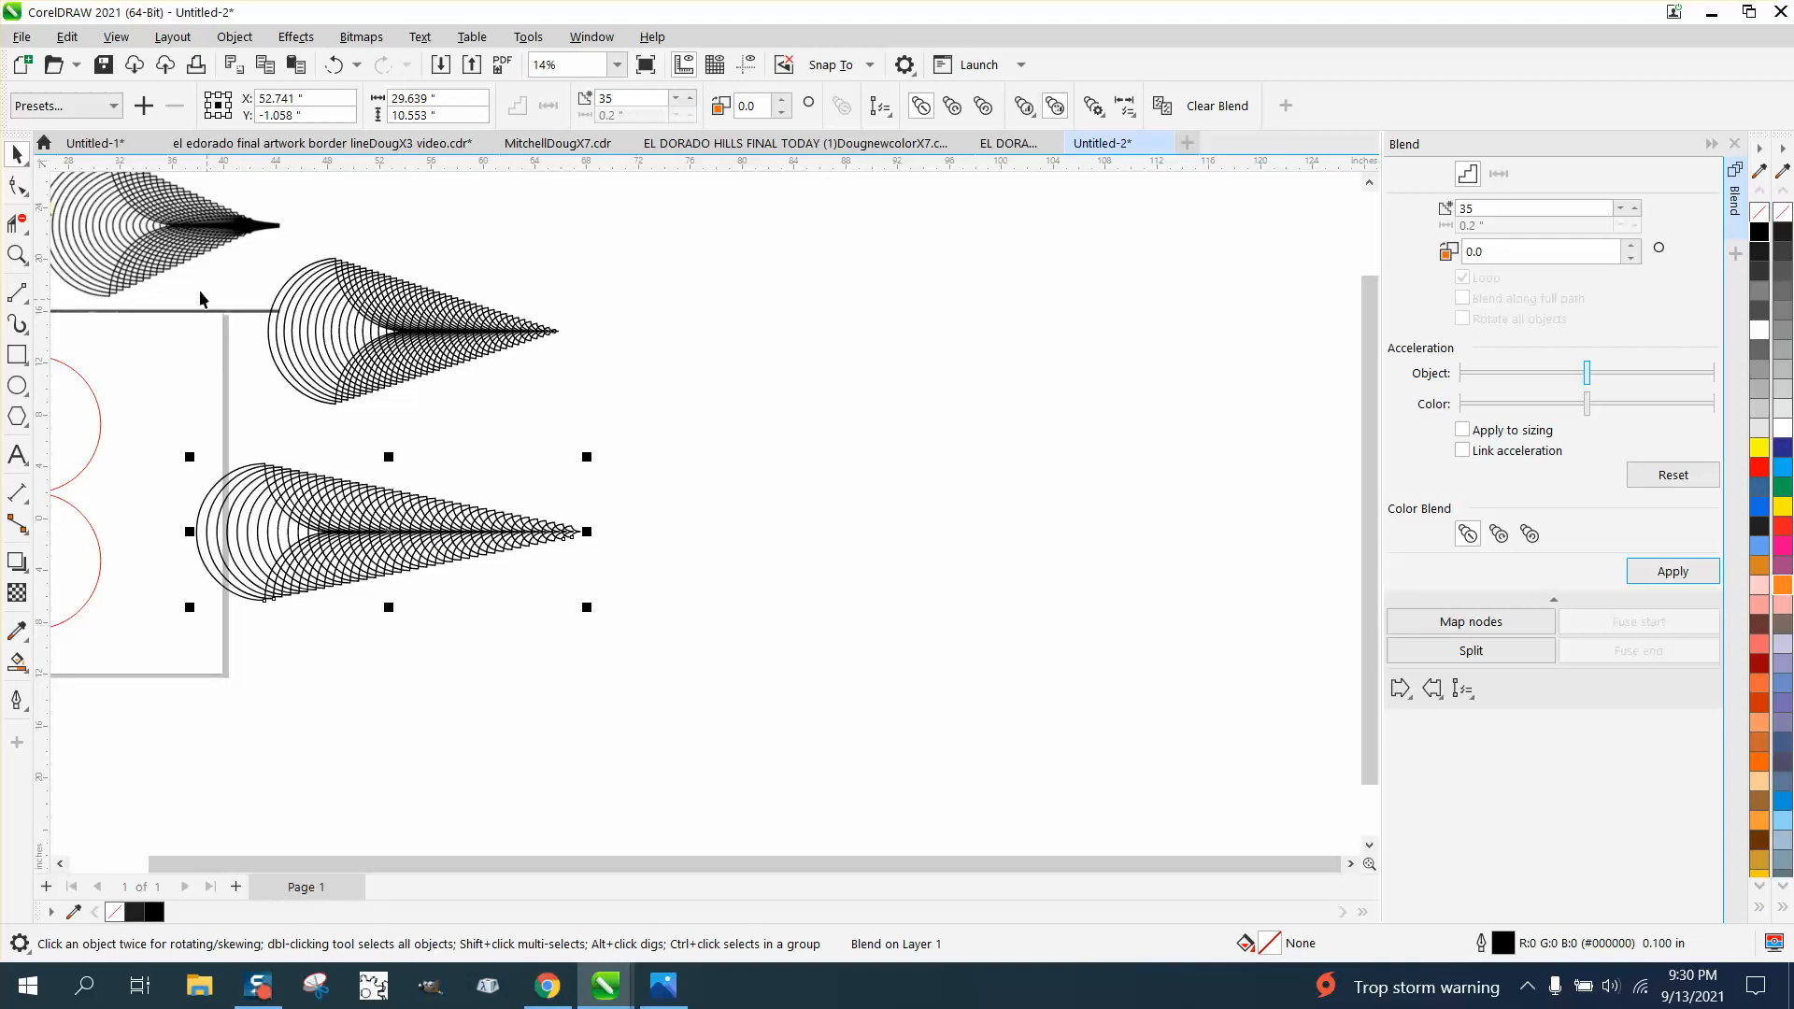
Step: Move the reference image to the right of the blended shape and compare the two up close
left_click(17, 254)
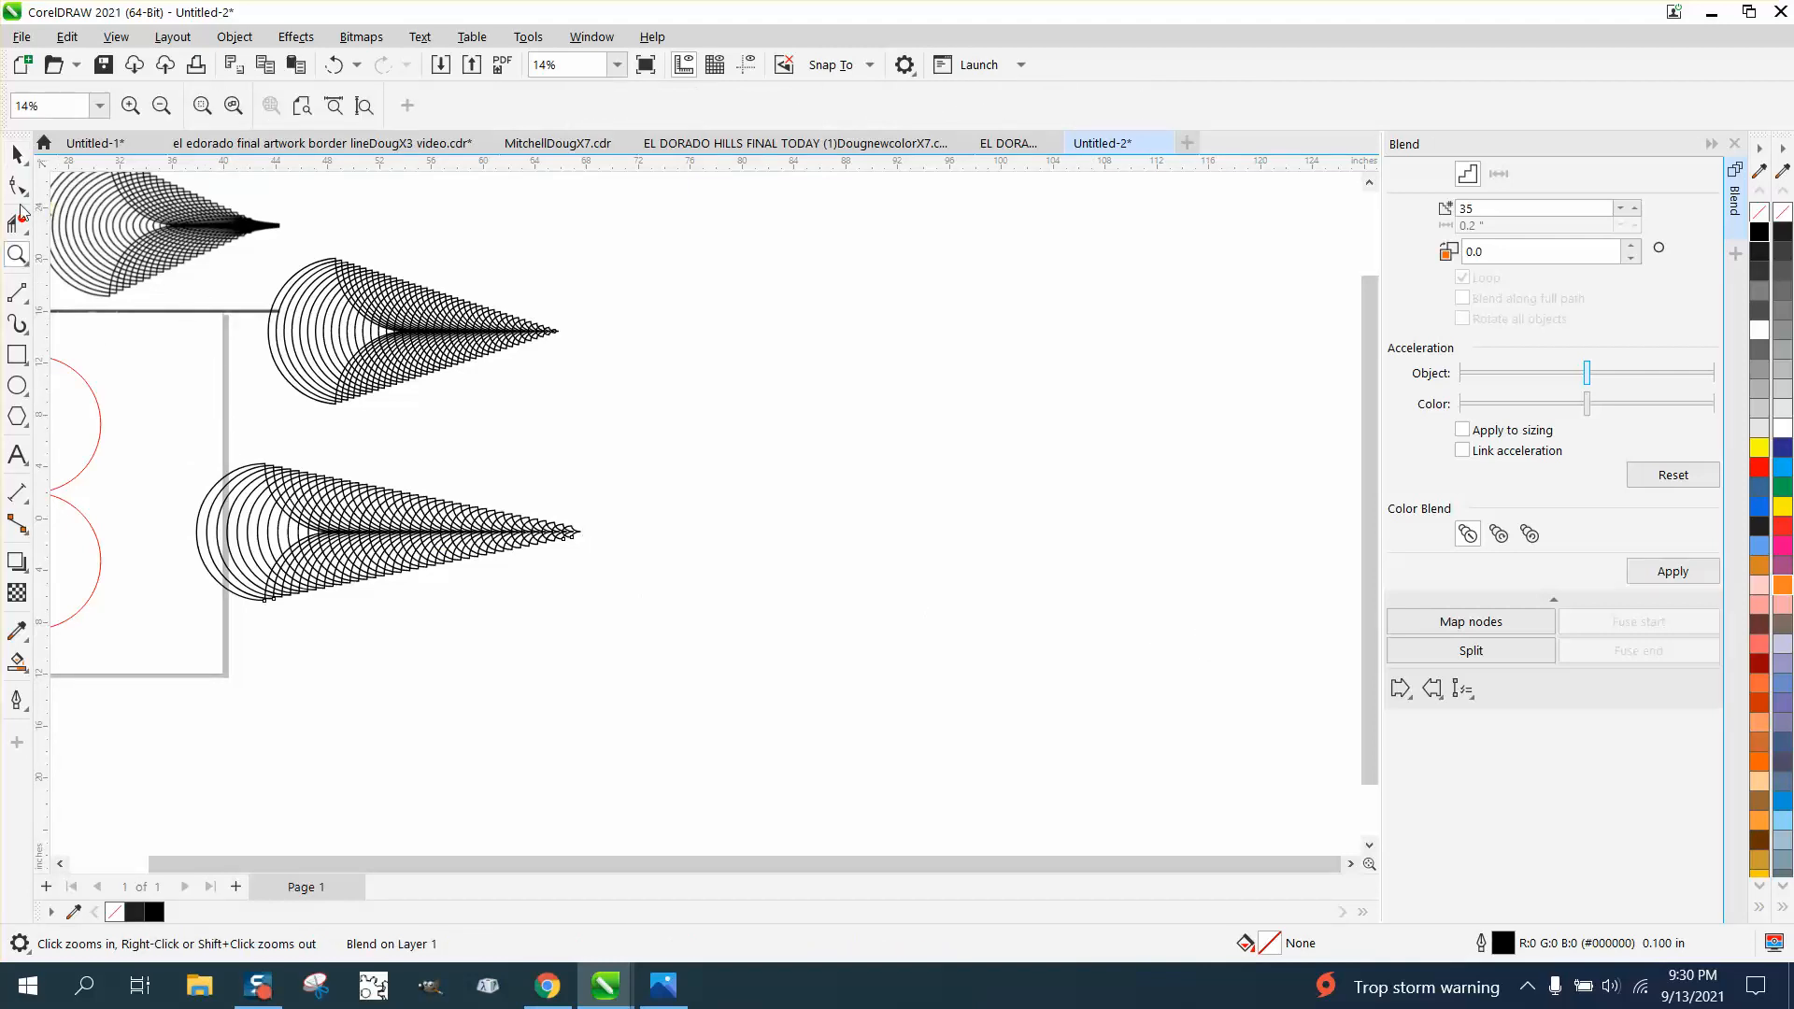
left_click(16, 155)
left_click_drag(128, 231, 599, 452)
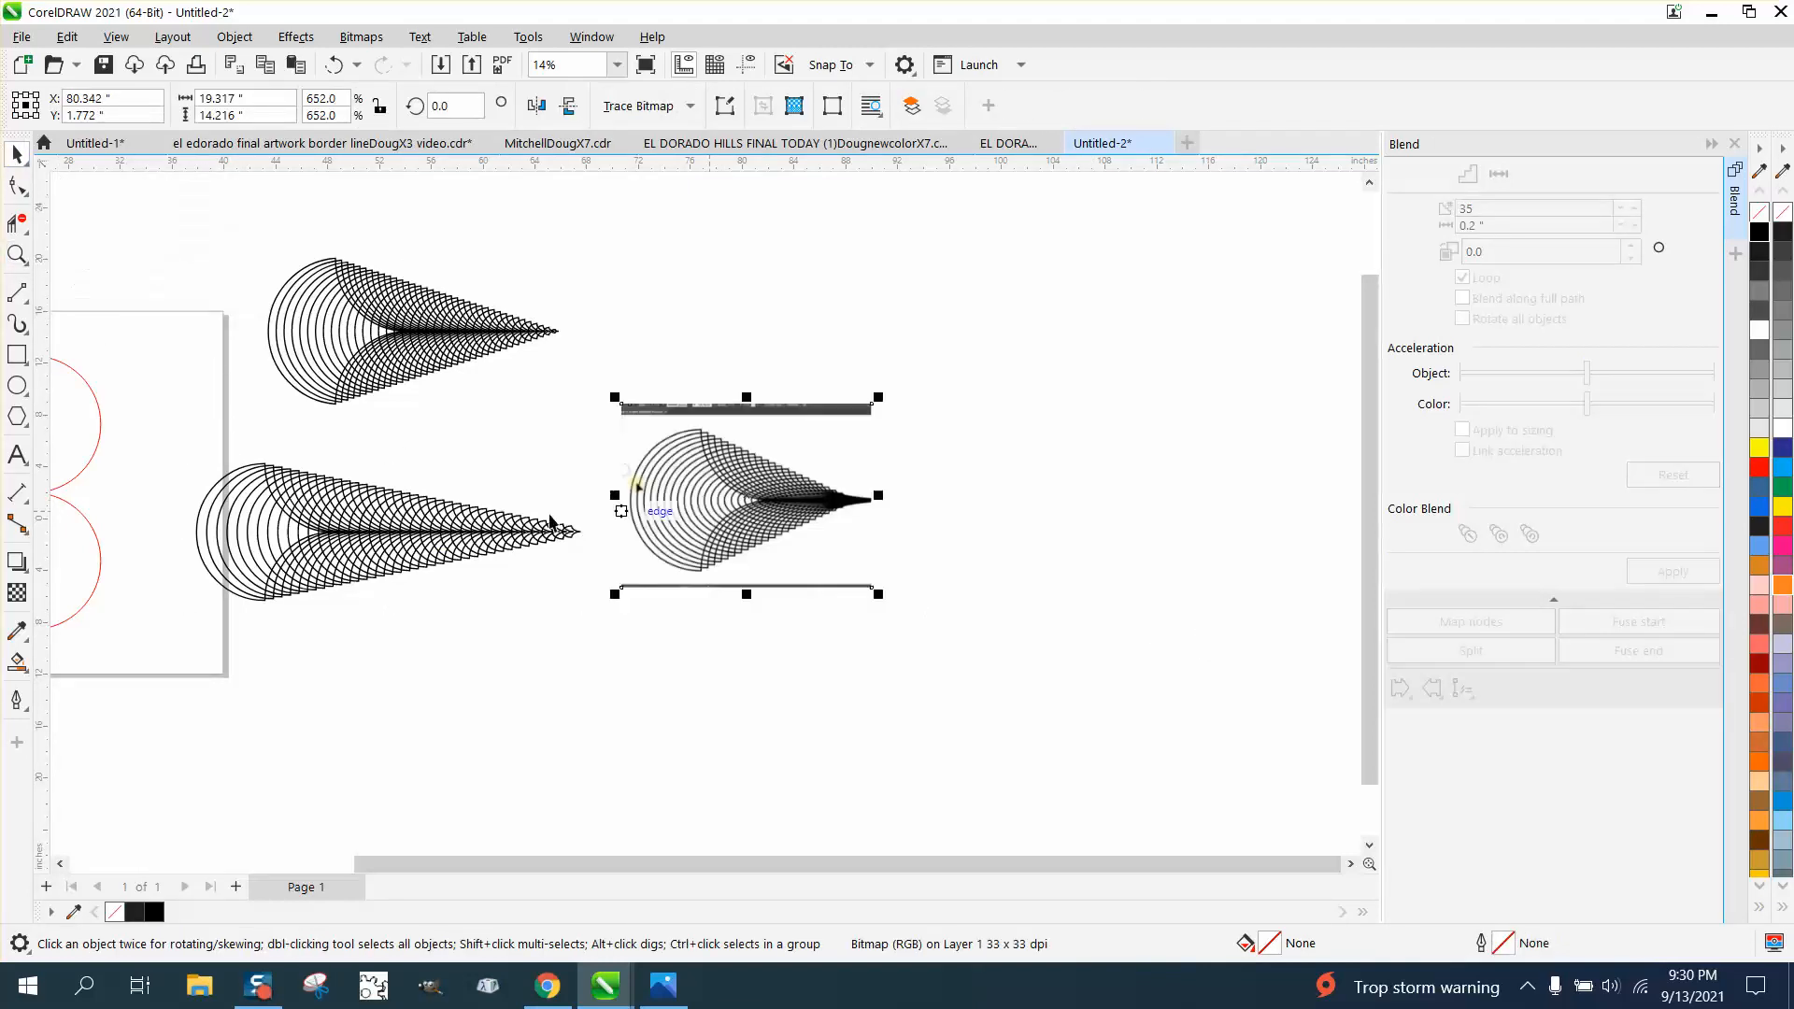
left_click(16, 254)
left_click_drag(145, 341, 897, 675)
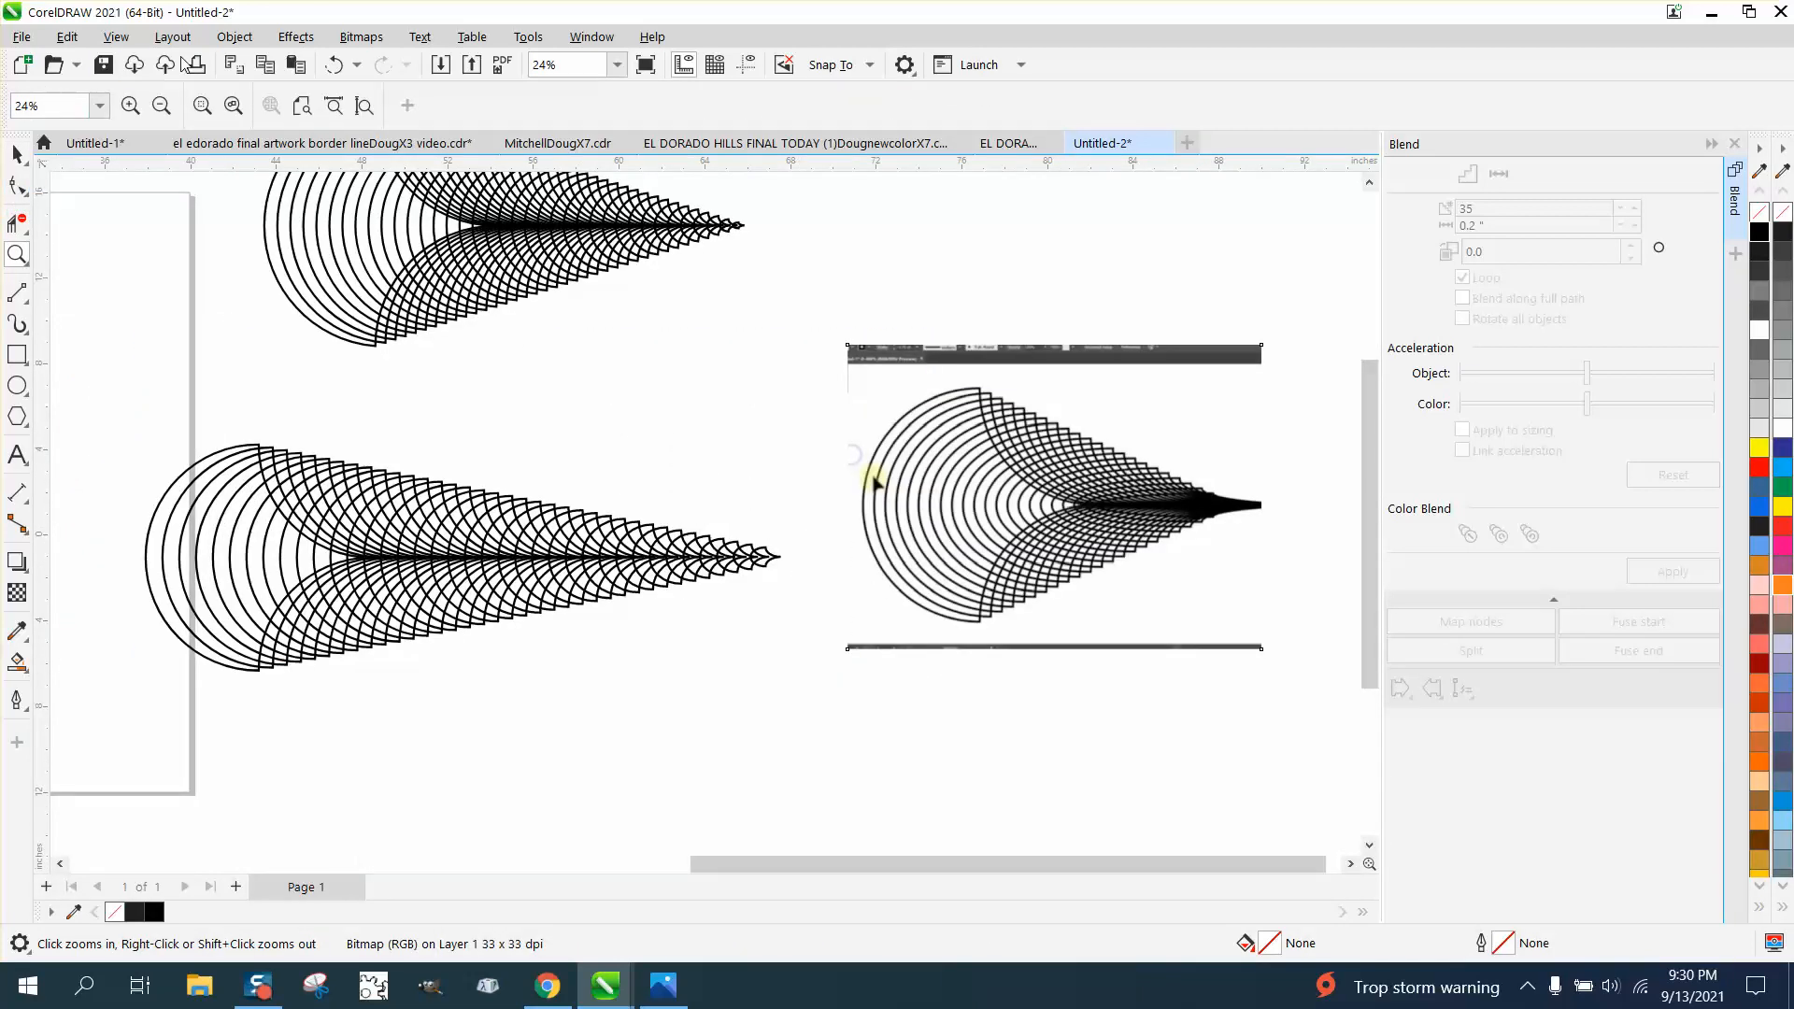
Step: Undo the image move and the blend, and move the small pointed shape closer to the large one, to about X 61.3 inches
left_click(336, 66)
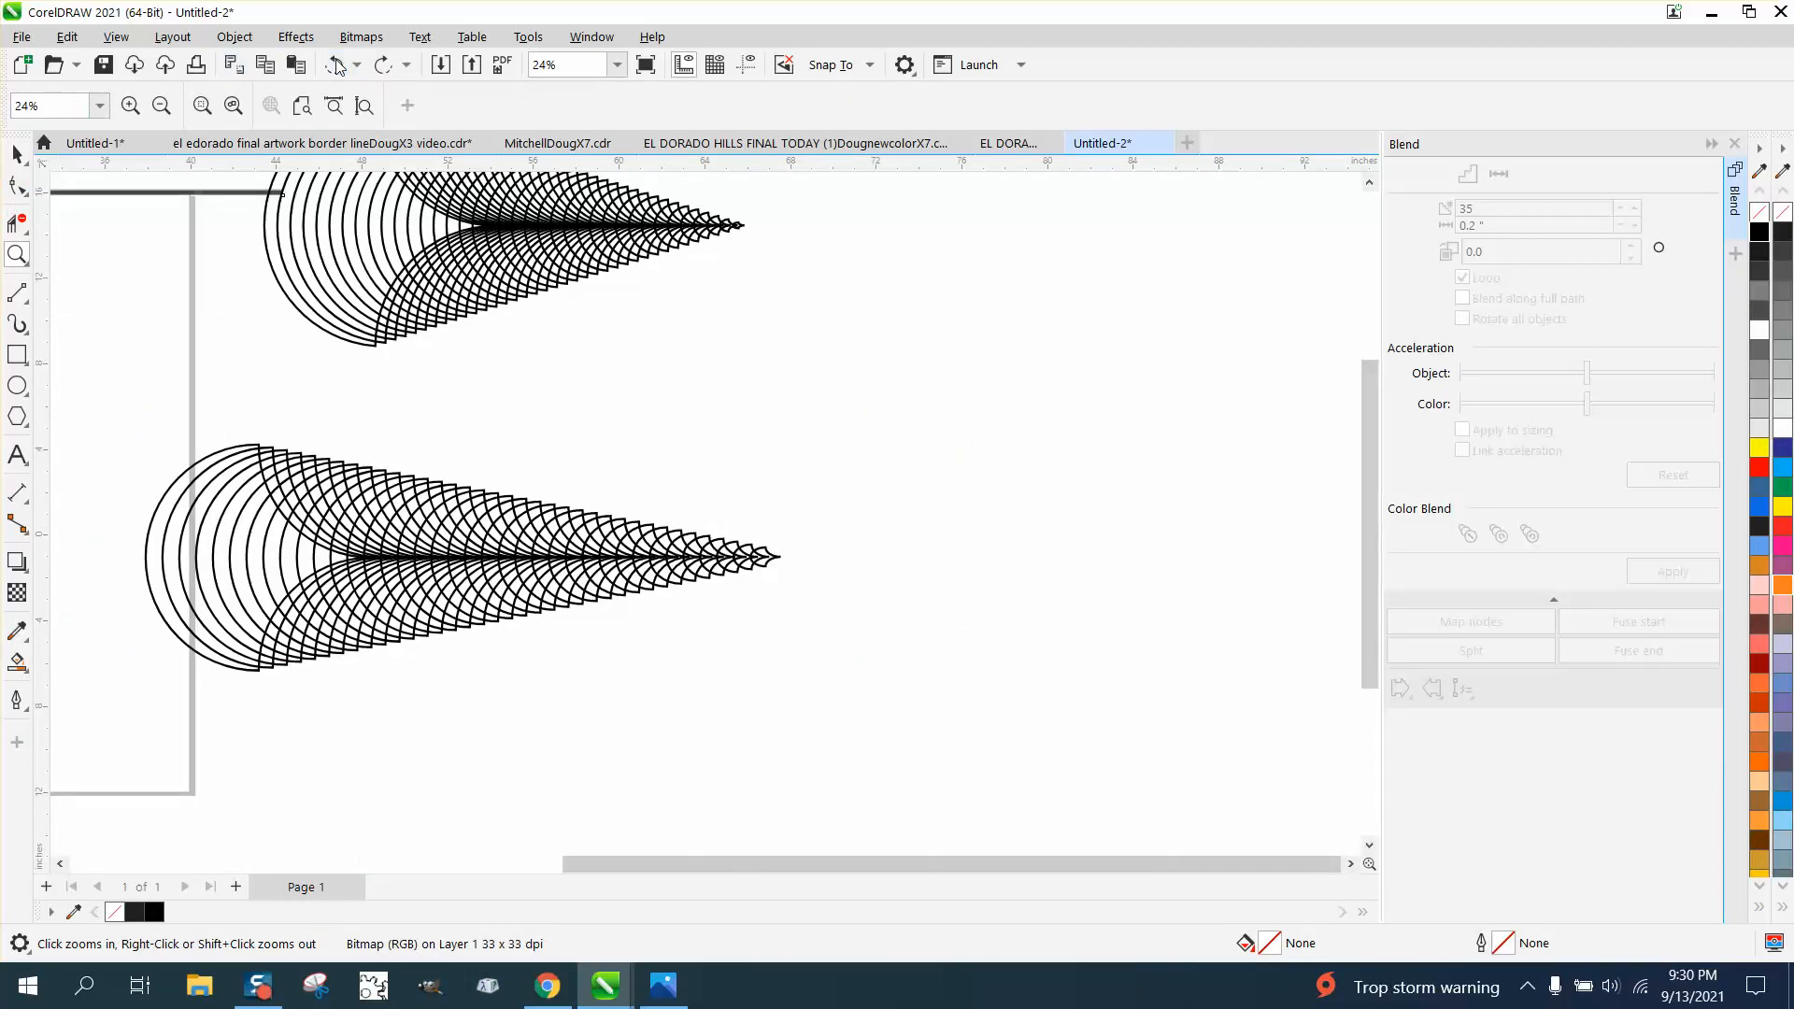
left_click(336, 65)
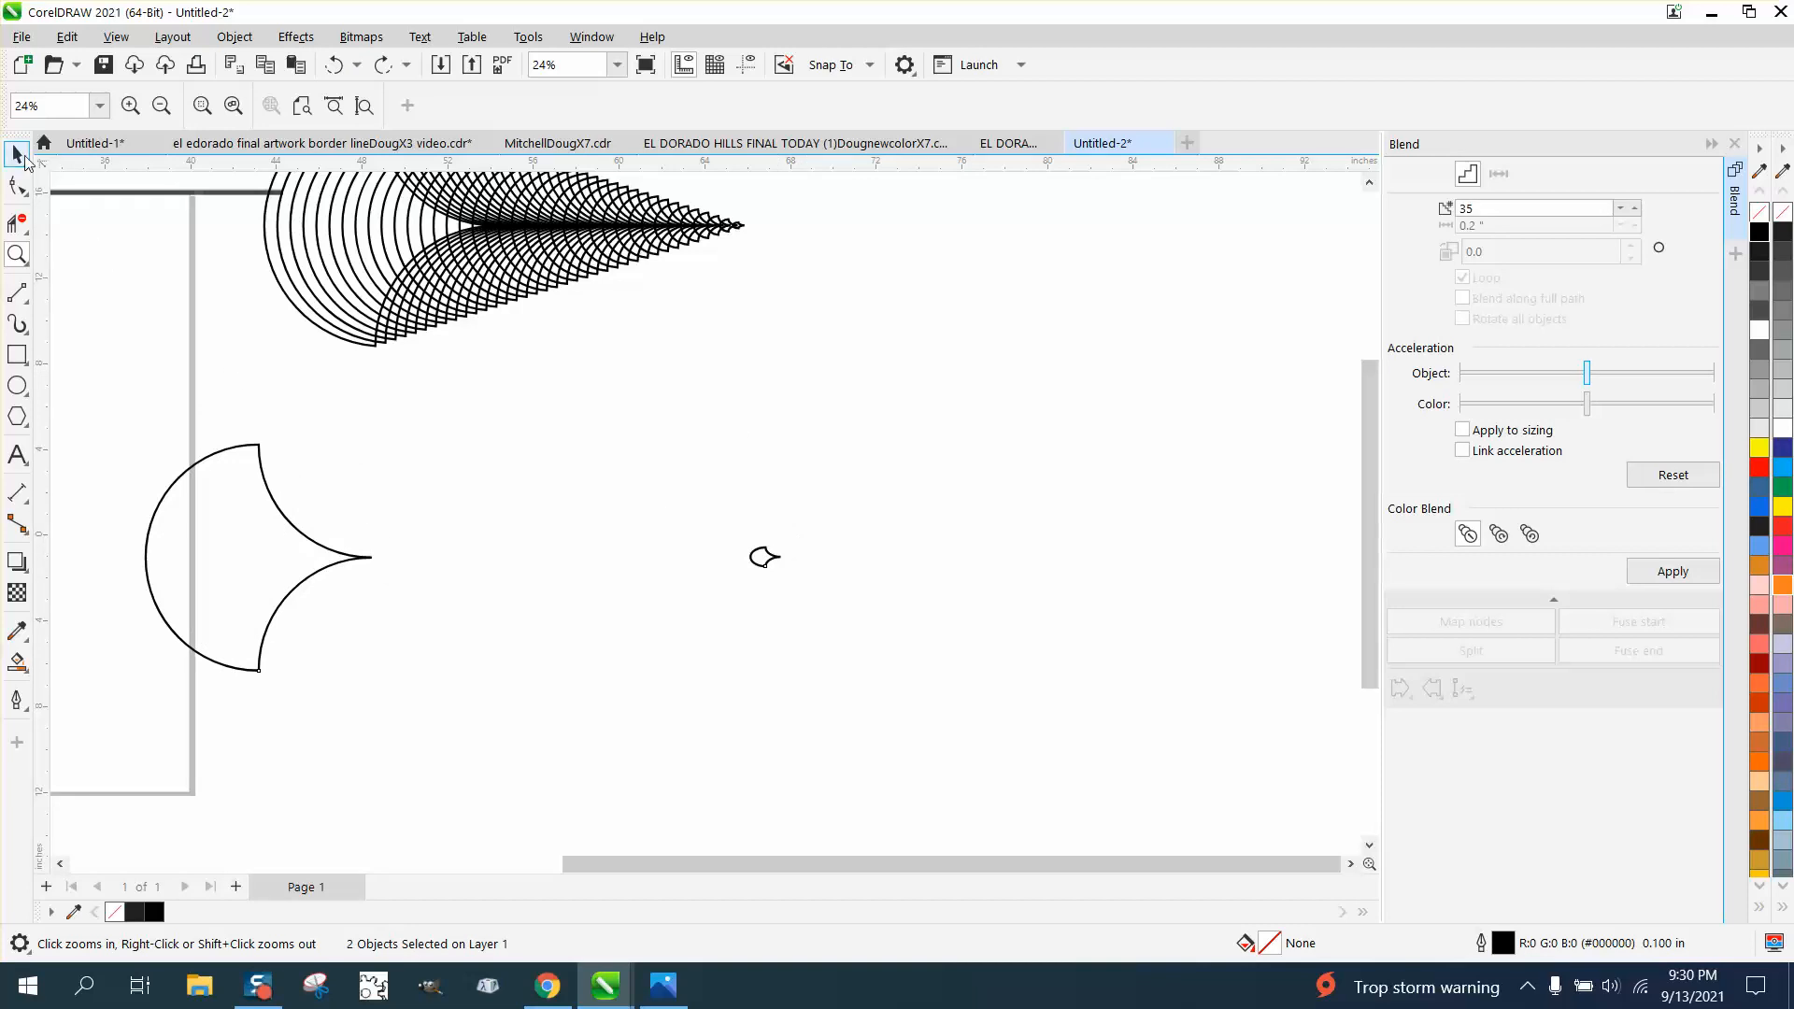
left_click(22, 157)
left_click(862, 569)
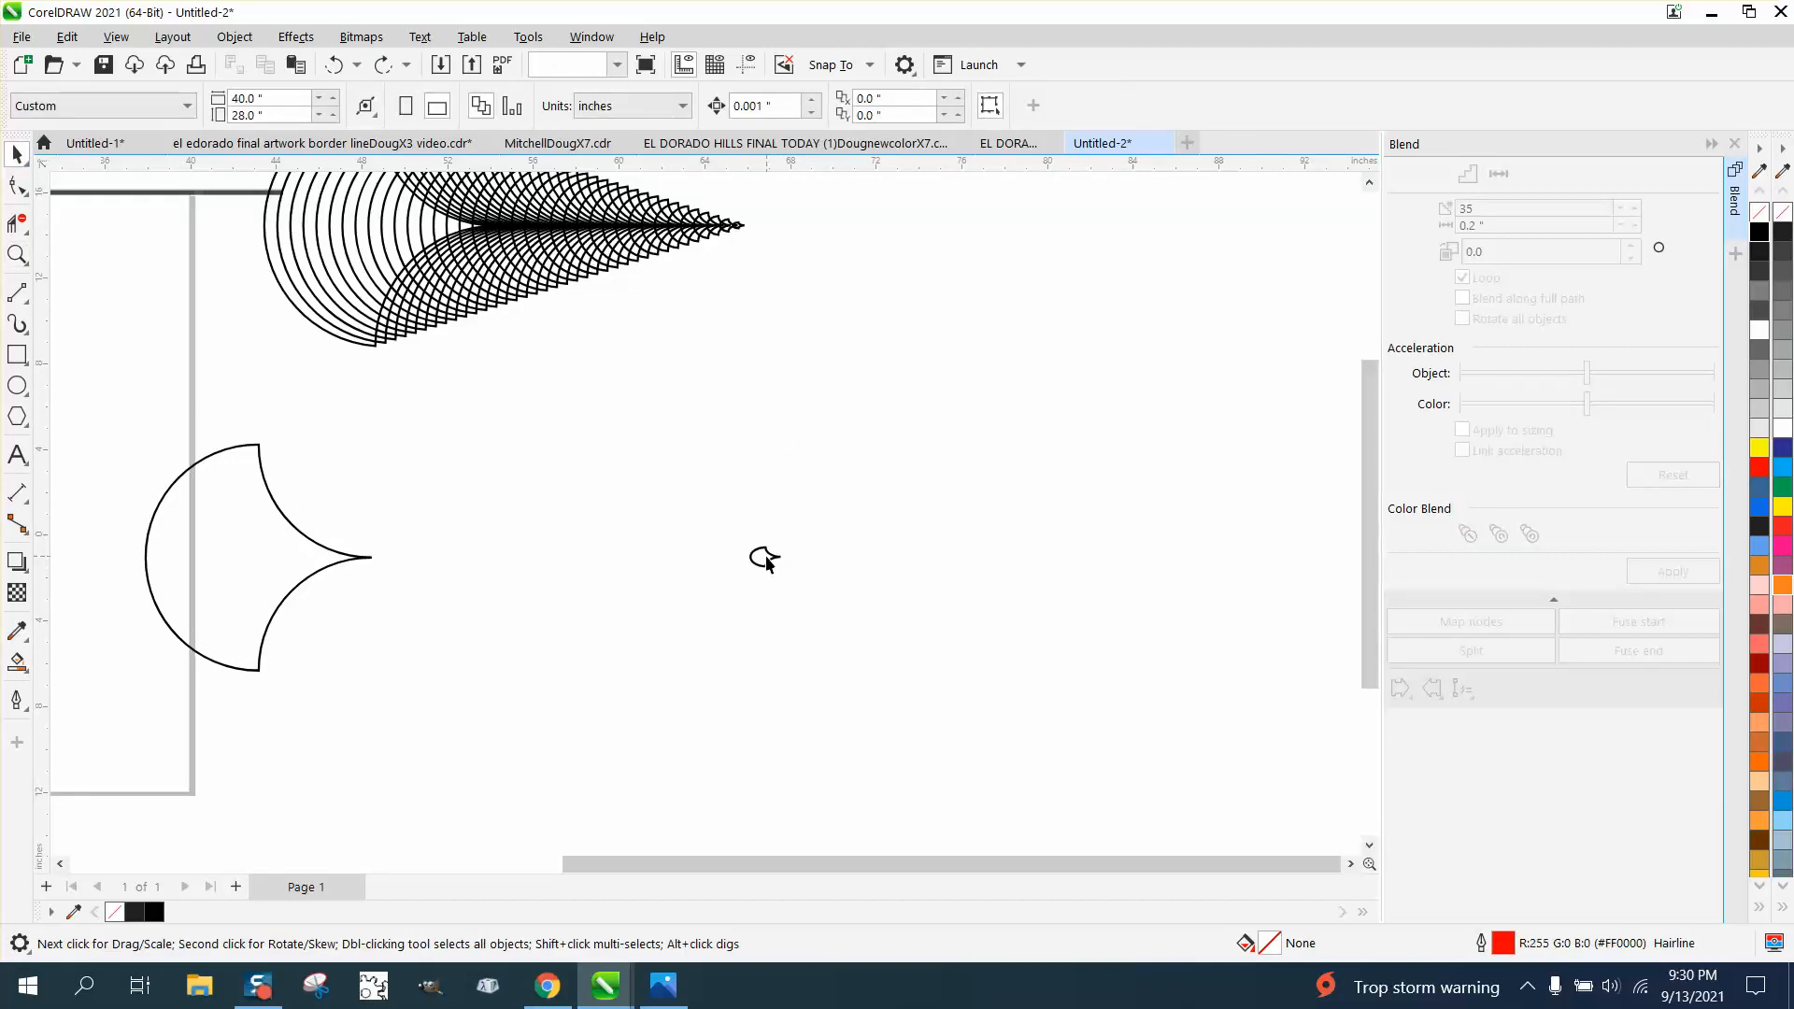
left_click(765, 559)
left_click_drag(766, 557, 646, 557)
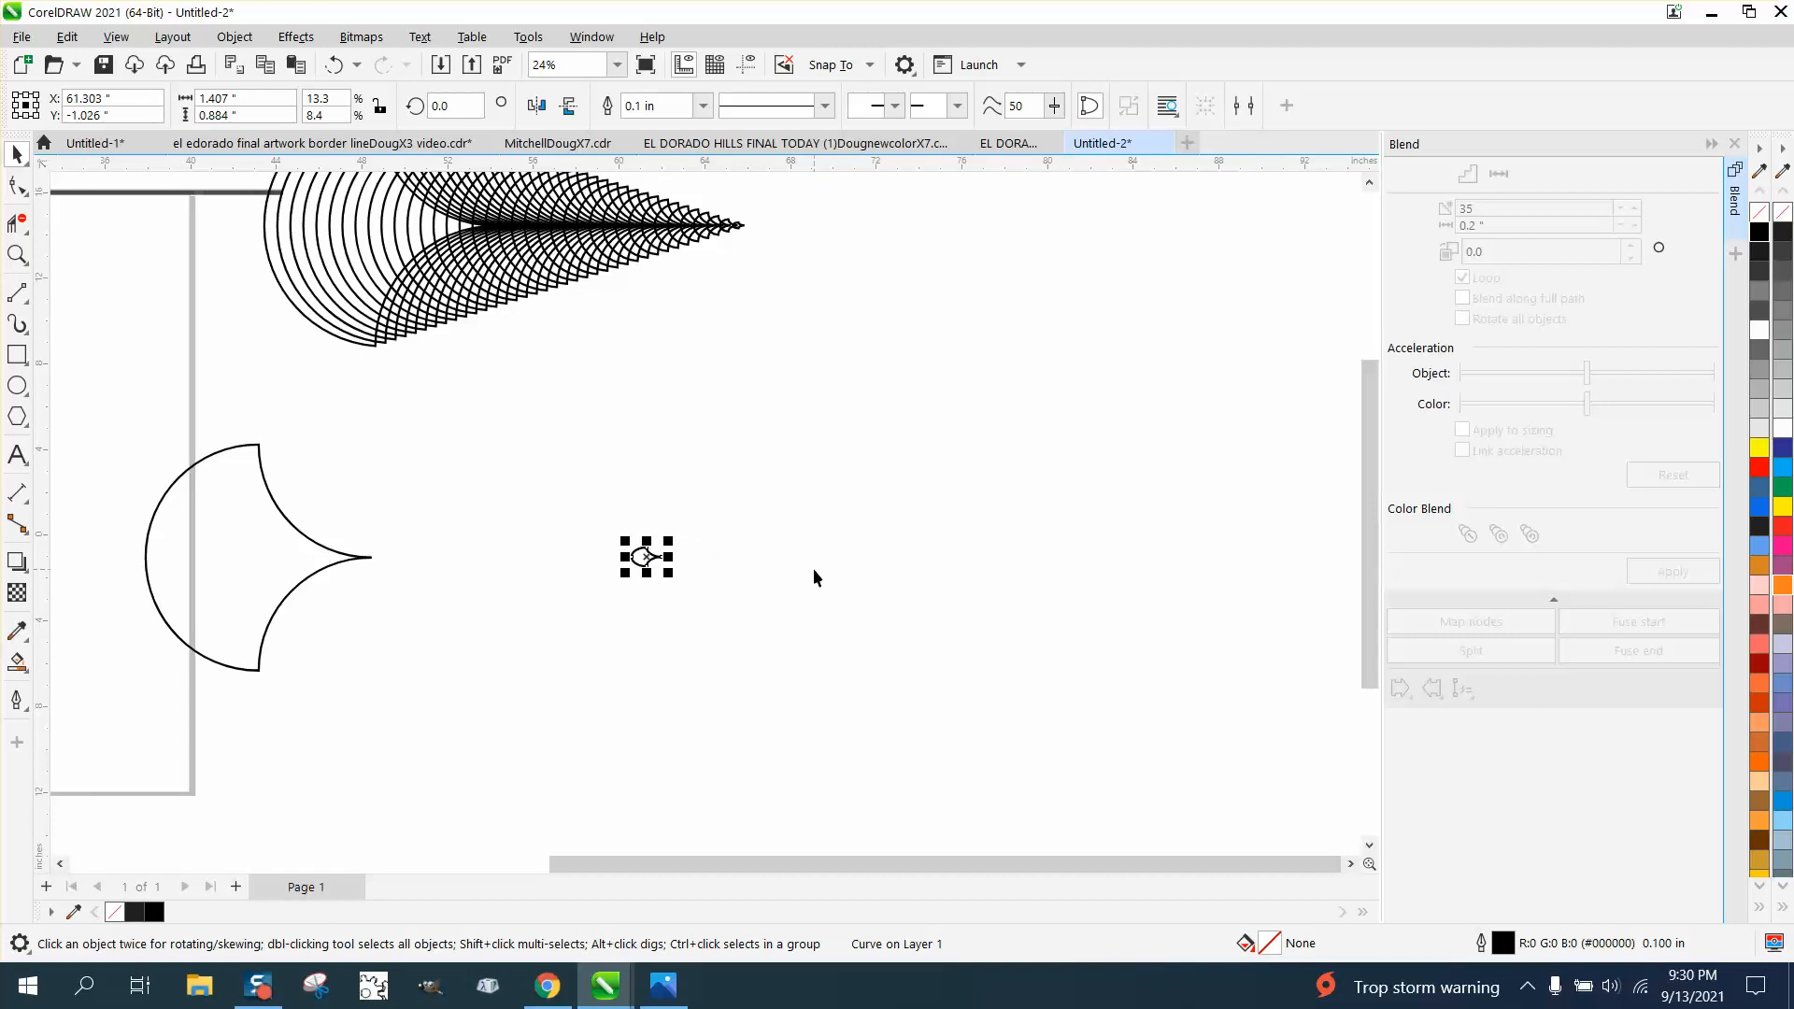
Step: Blend the large pointed shape with the repositioned small one using 35 steps
scroll(813, 568, "down", 1)
left_click_drag(343, 467, 884, 715)
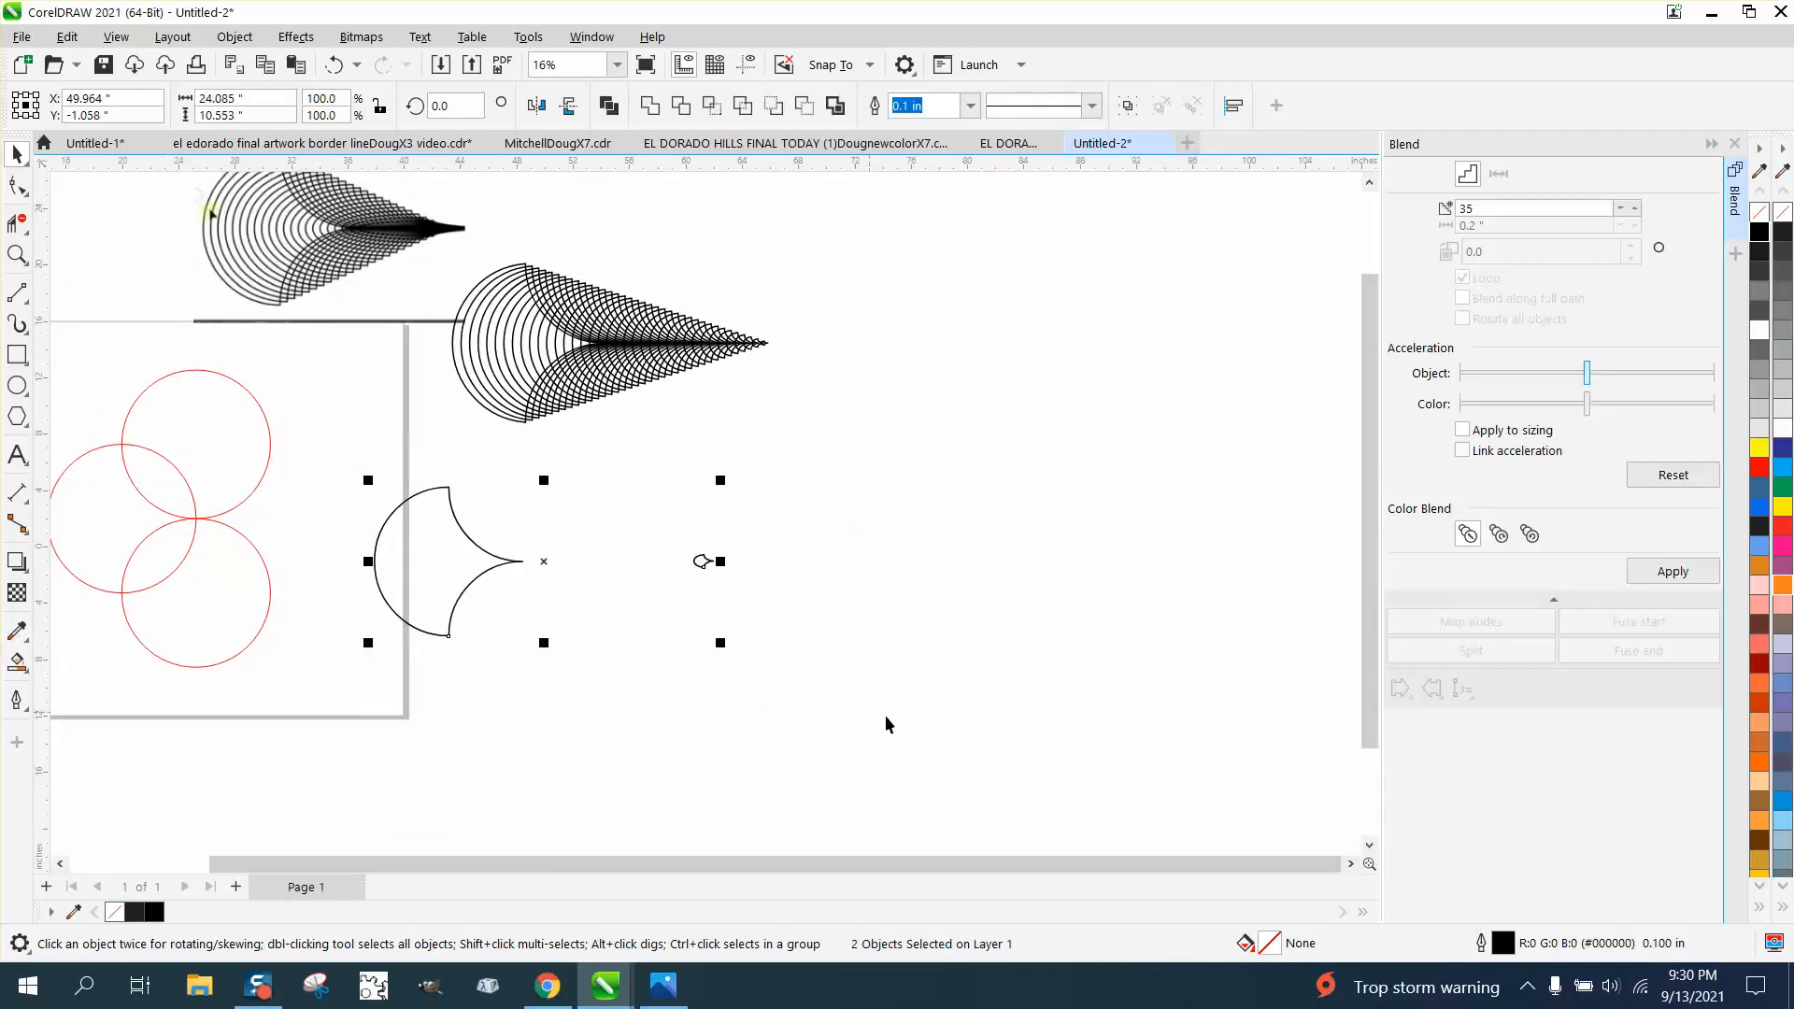
left_click(1672, 572)
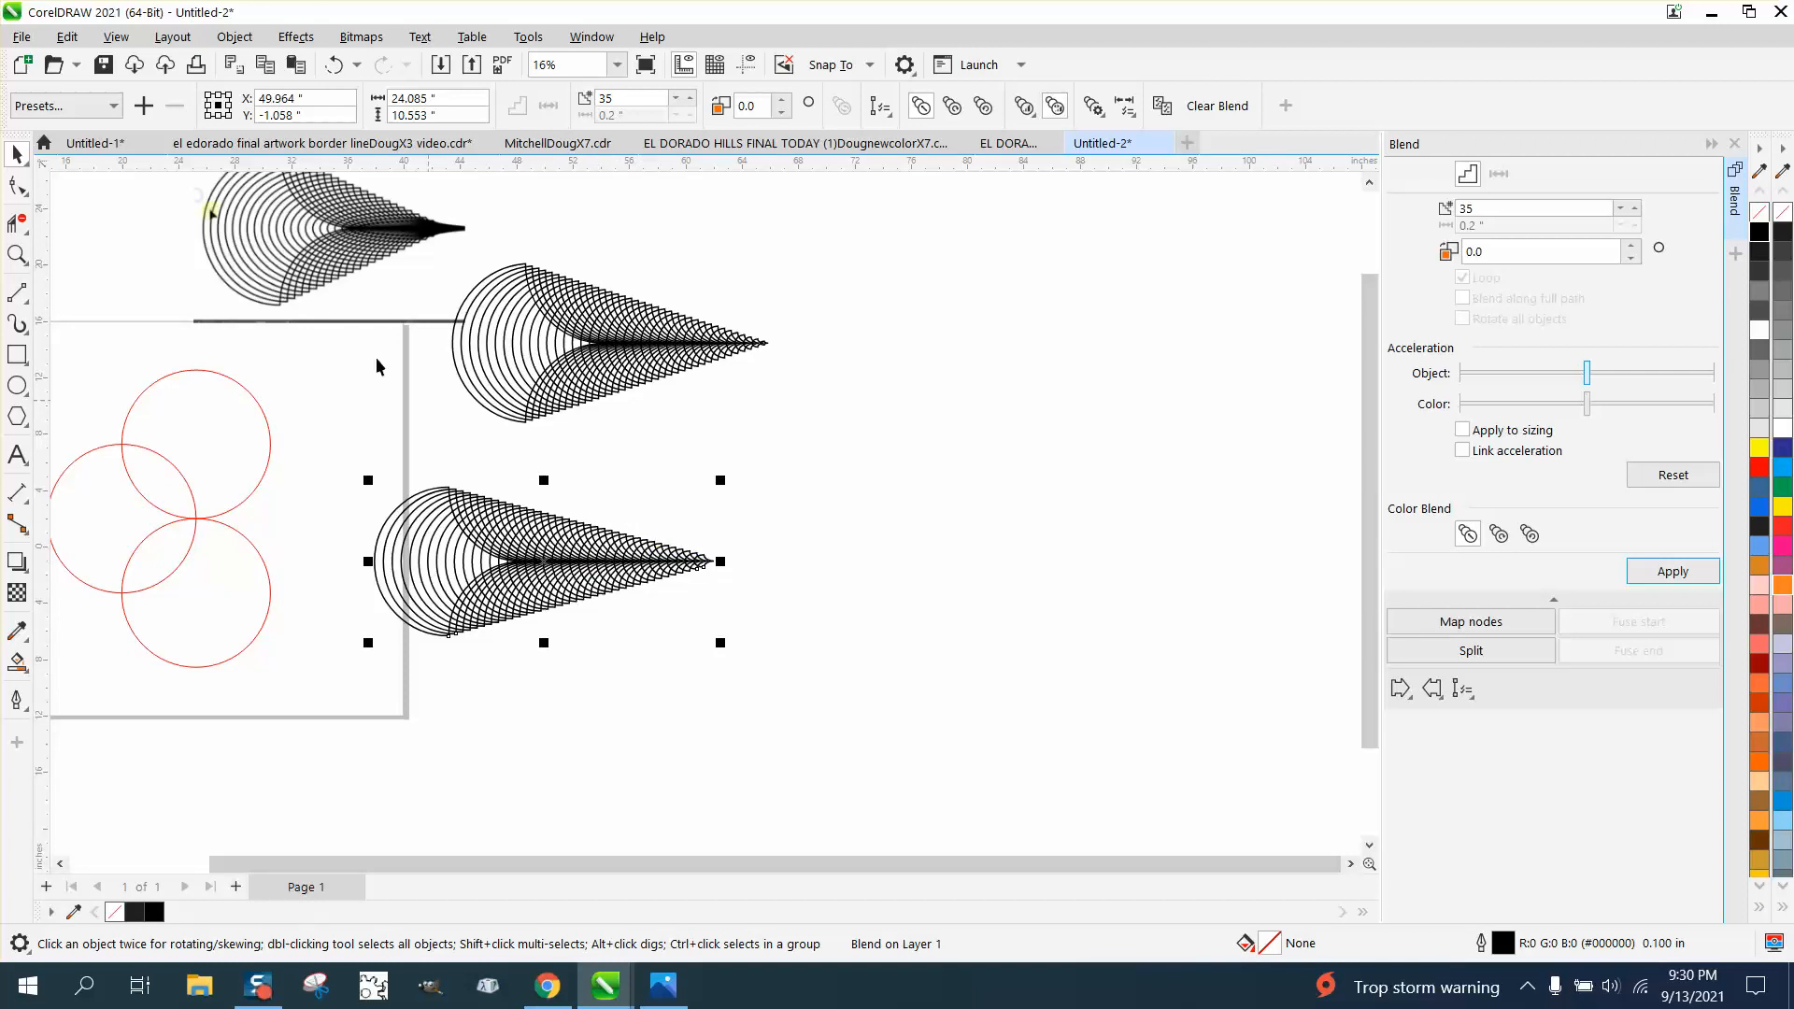
Step: Place the reference image beside the shorter blend and examine the blend's line spacing against it
left_click_drag(325, 267, 916, 566)
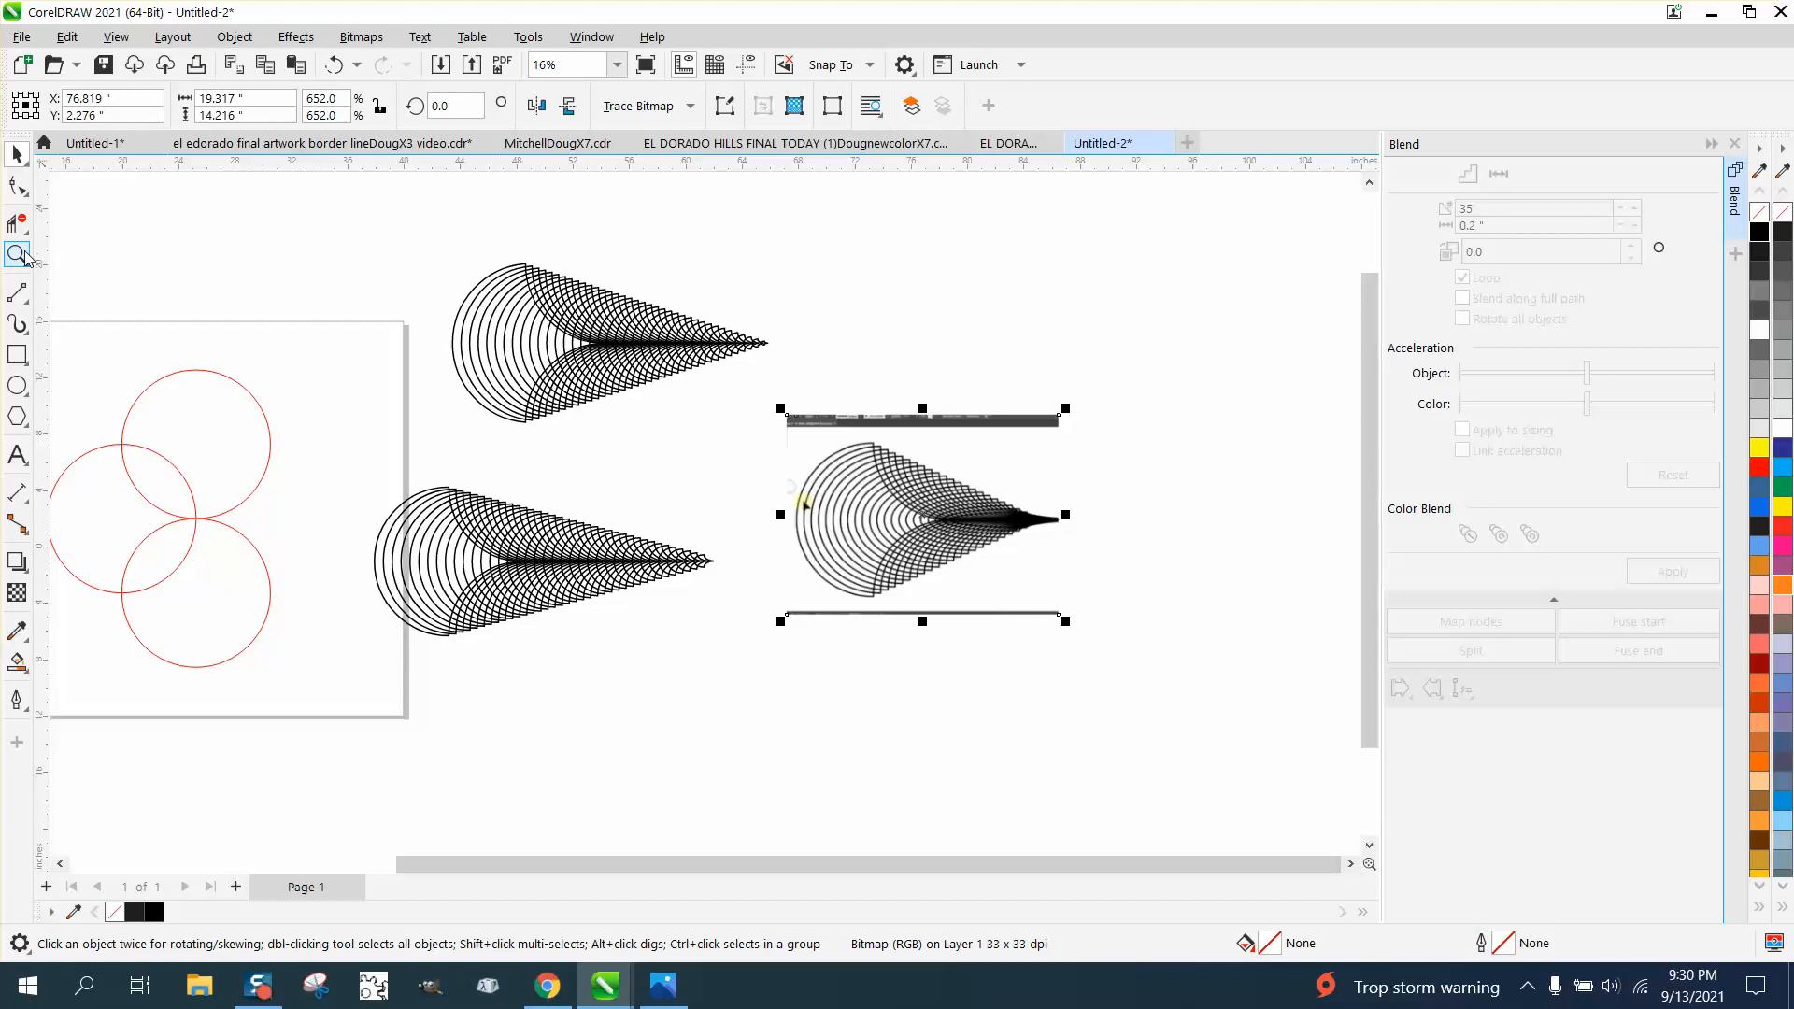
left_click_drag(733, 421, 1125, 641)
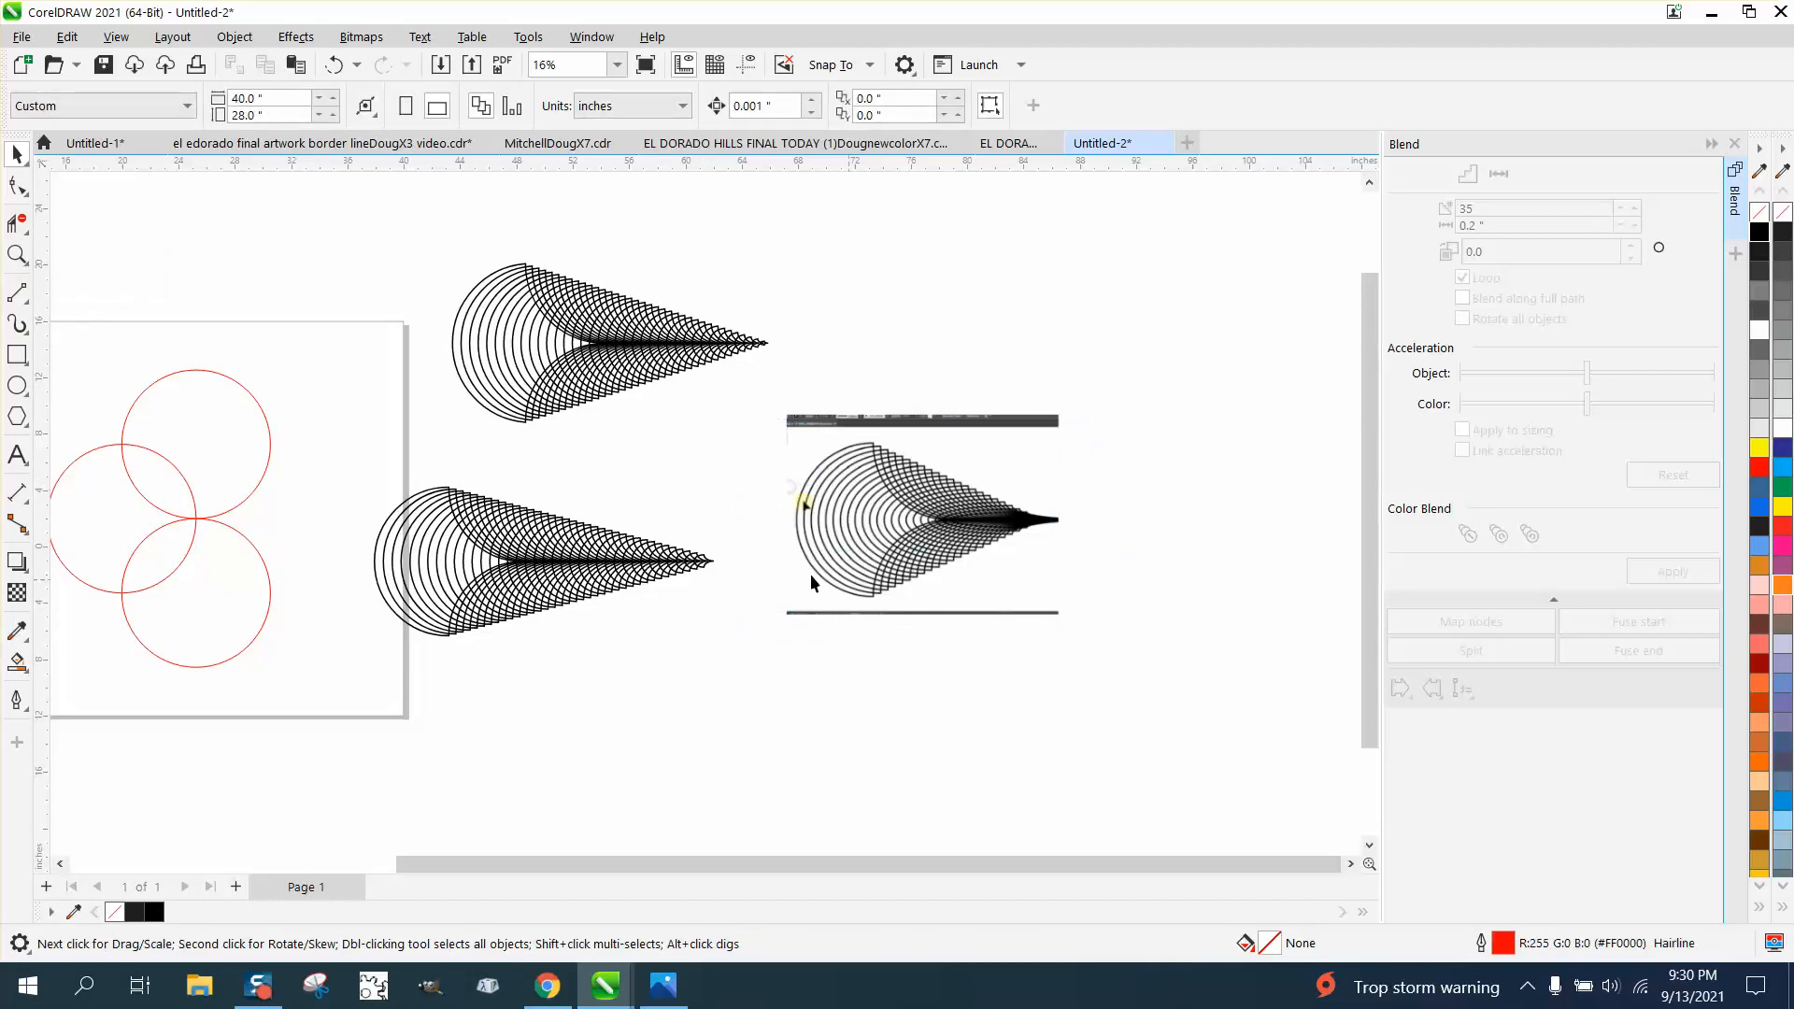
left_click(17, 254)
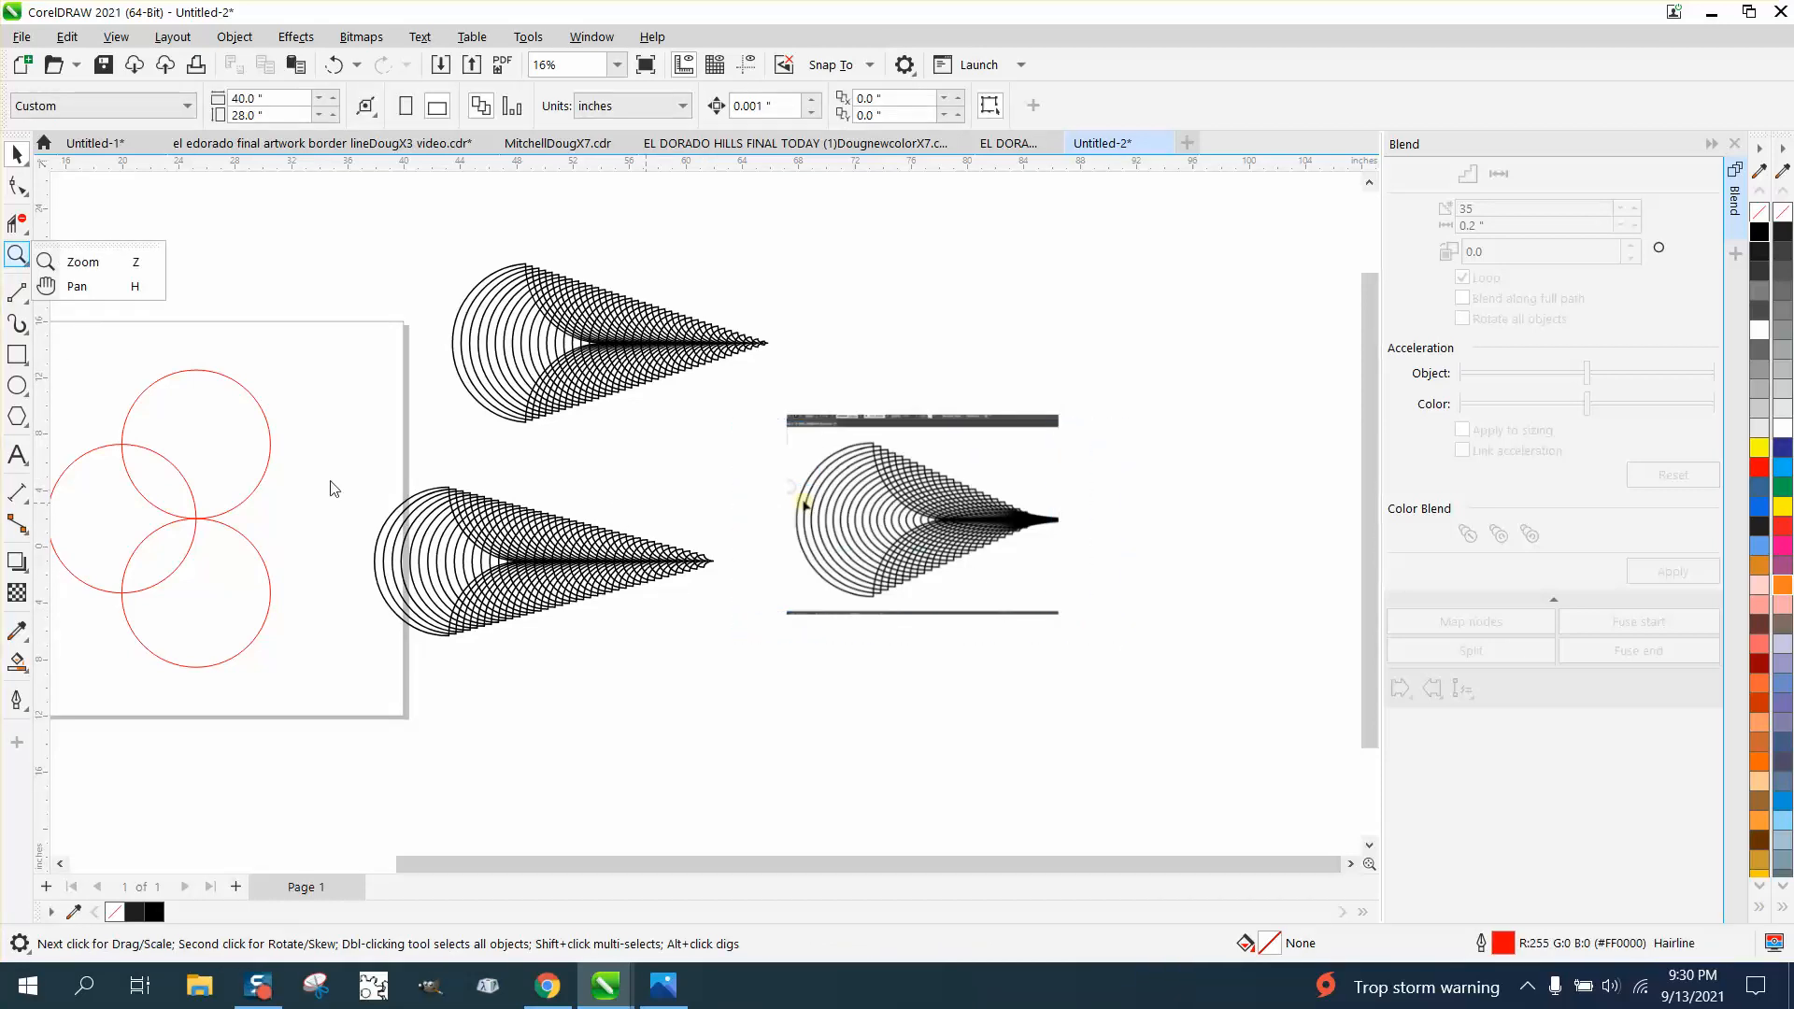
left_click(97, 267)
left_click_drag(391, 500, 752, 673)
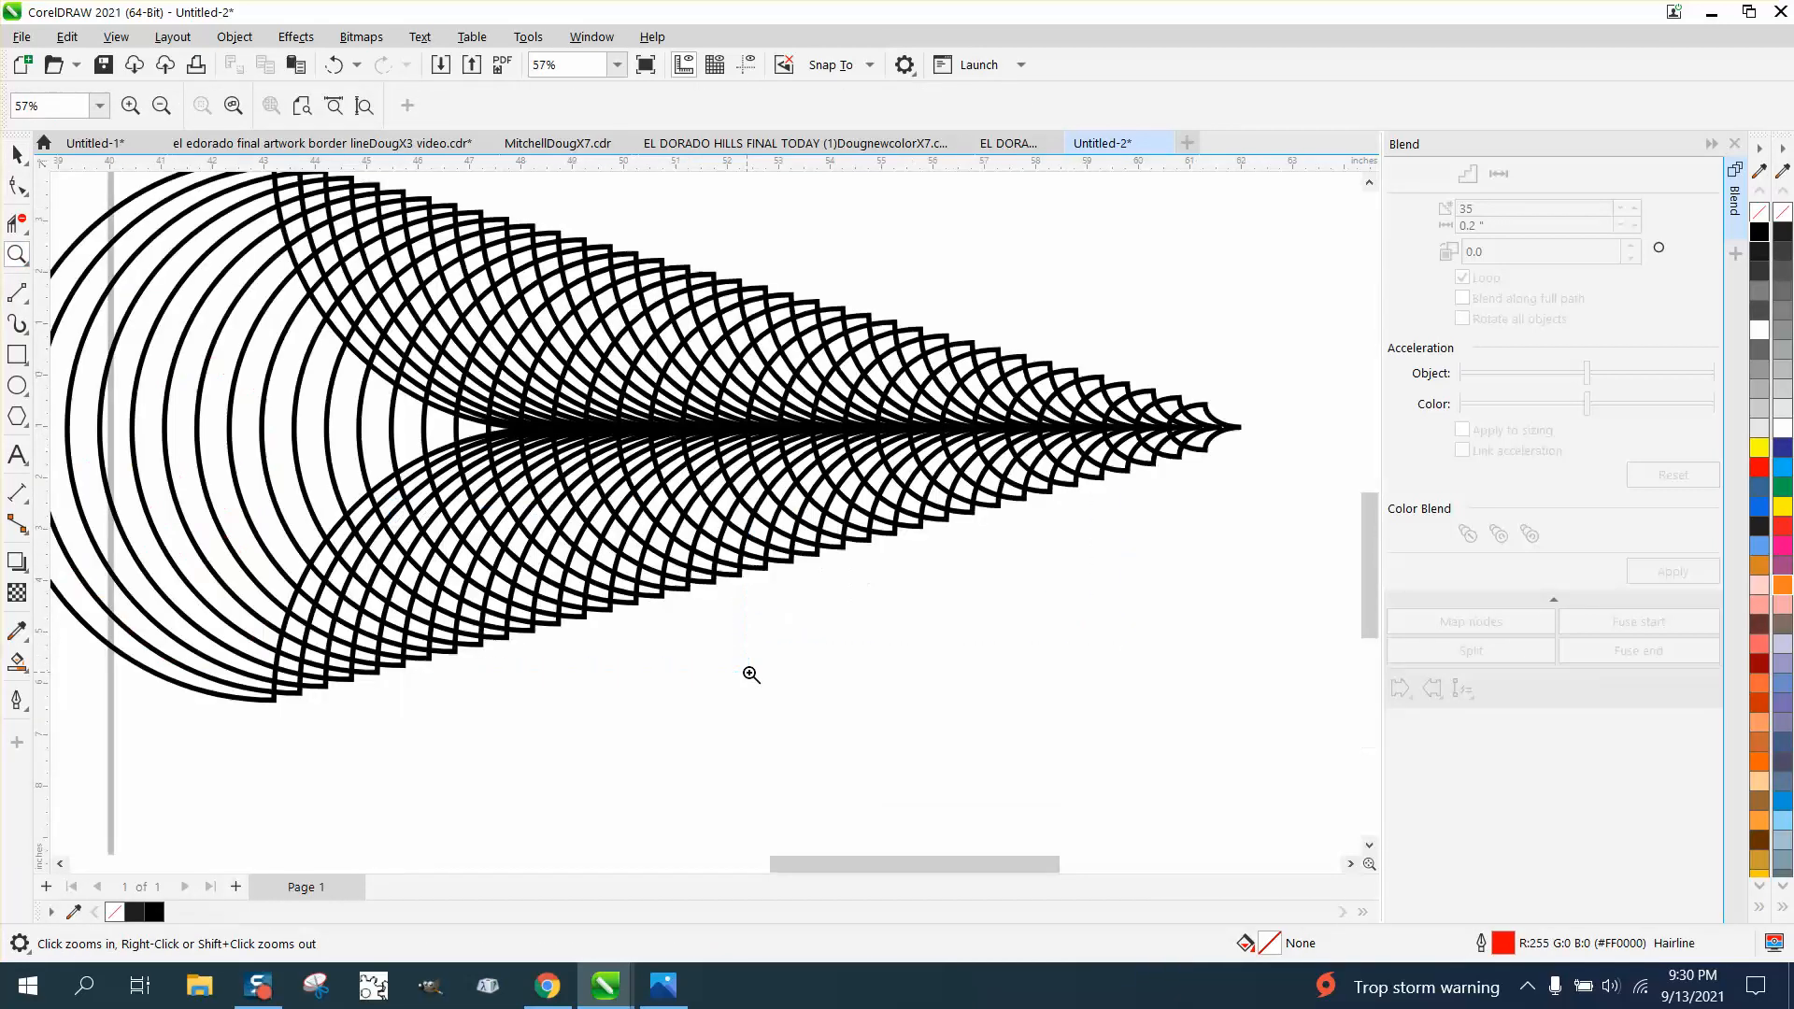
scroll(692, 669, "down", 3)
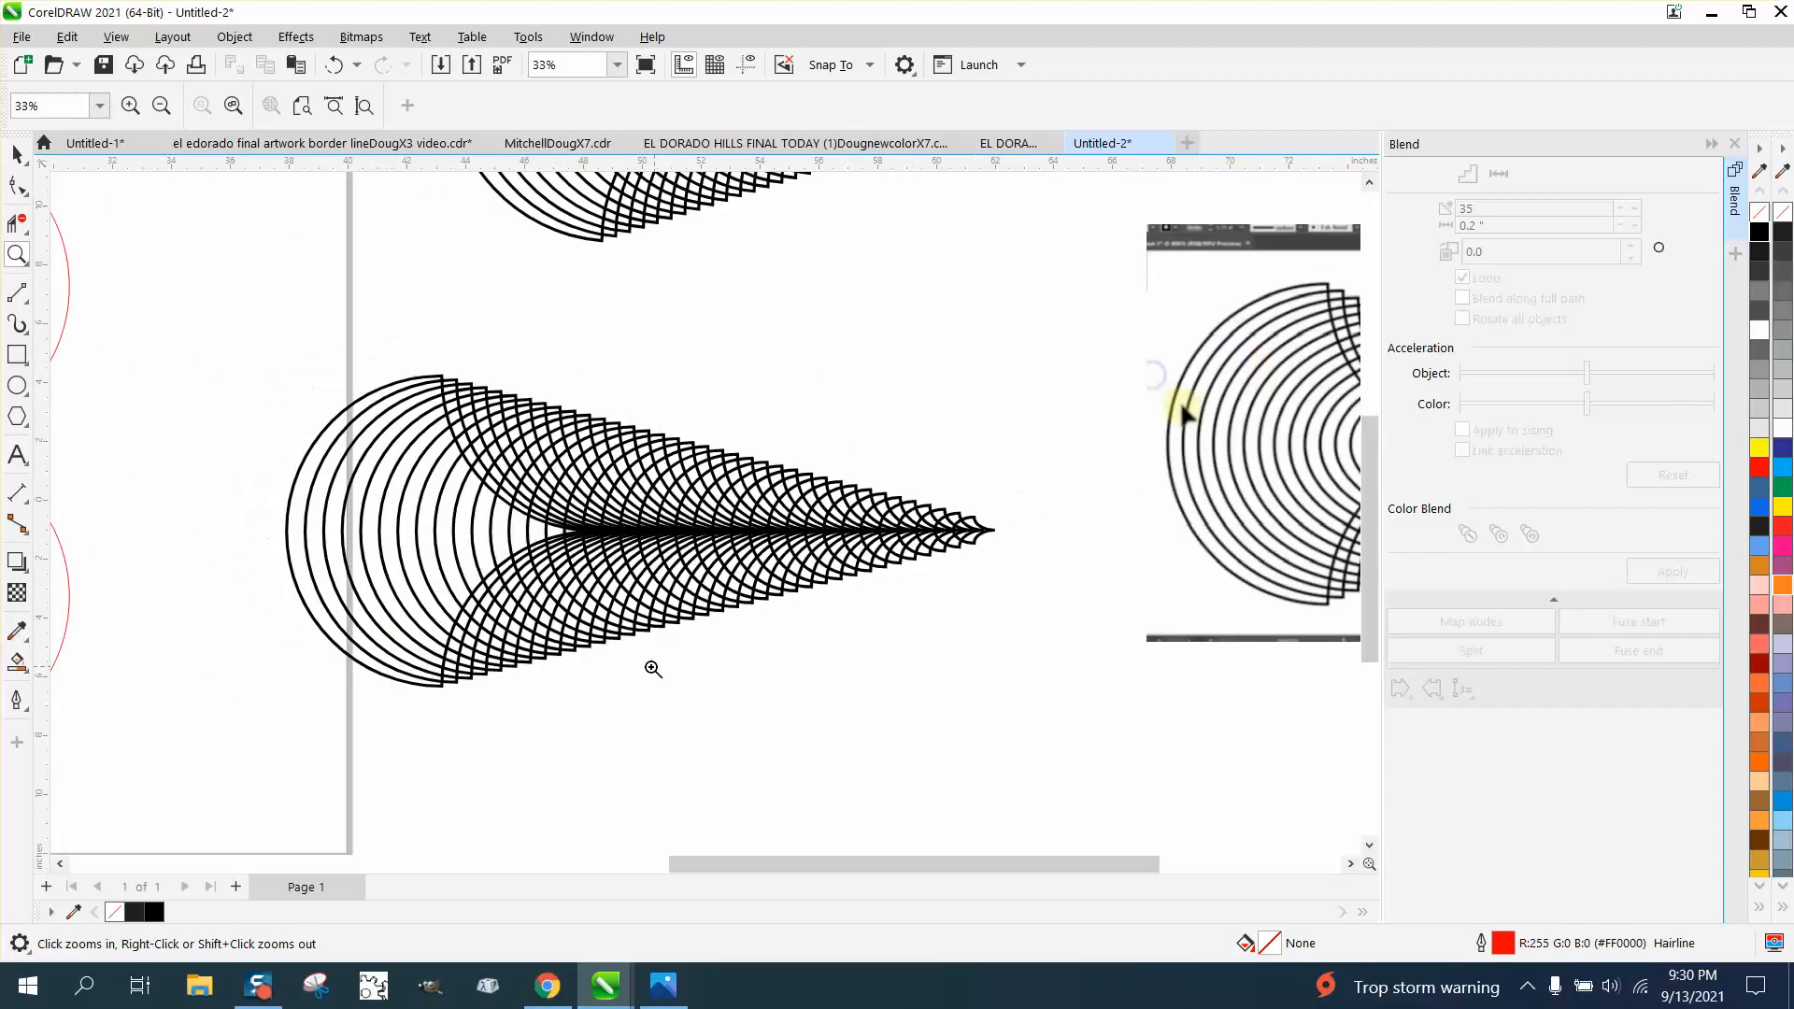
scroll(617, 645, "down", 1)
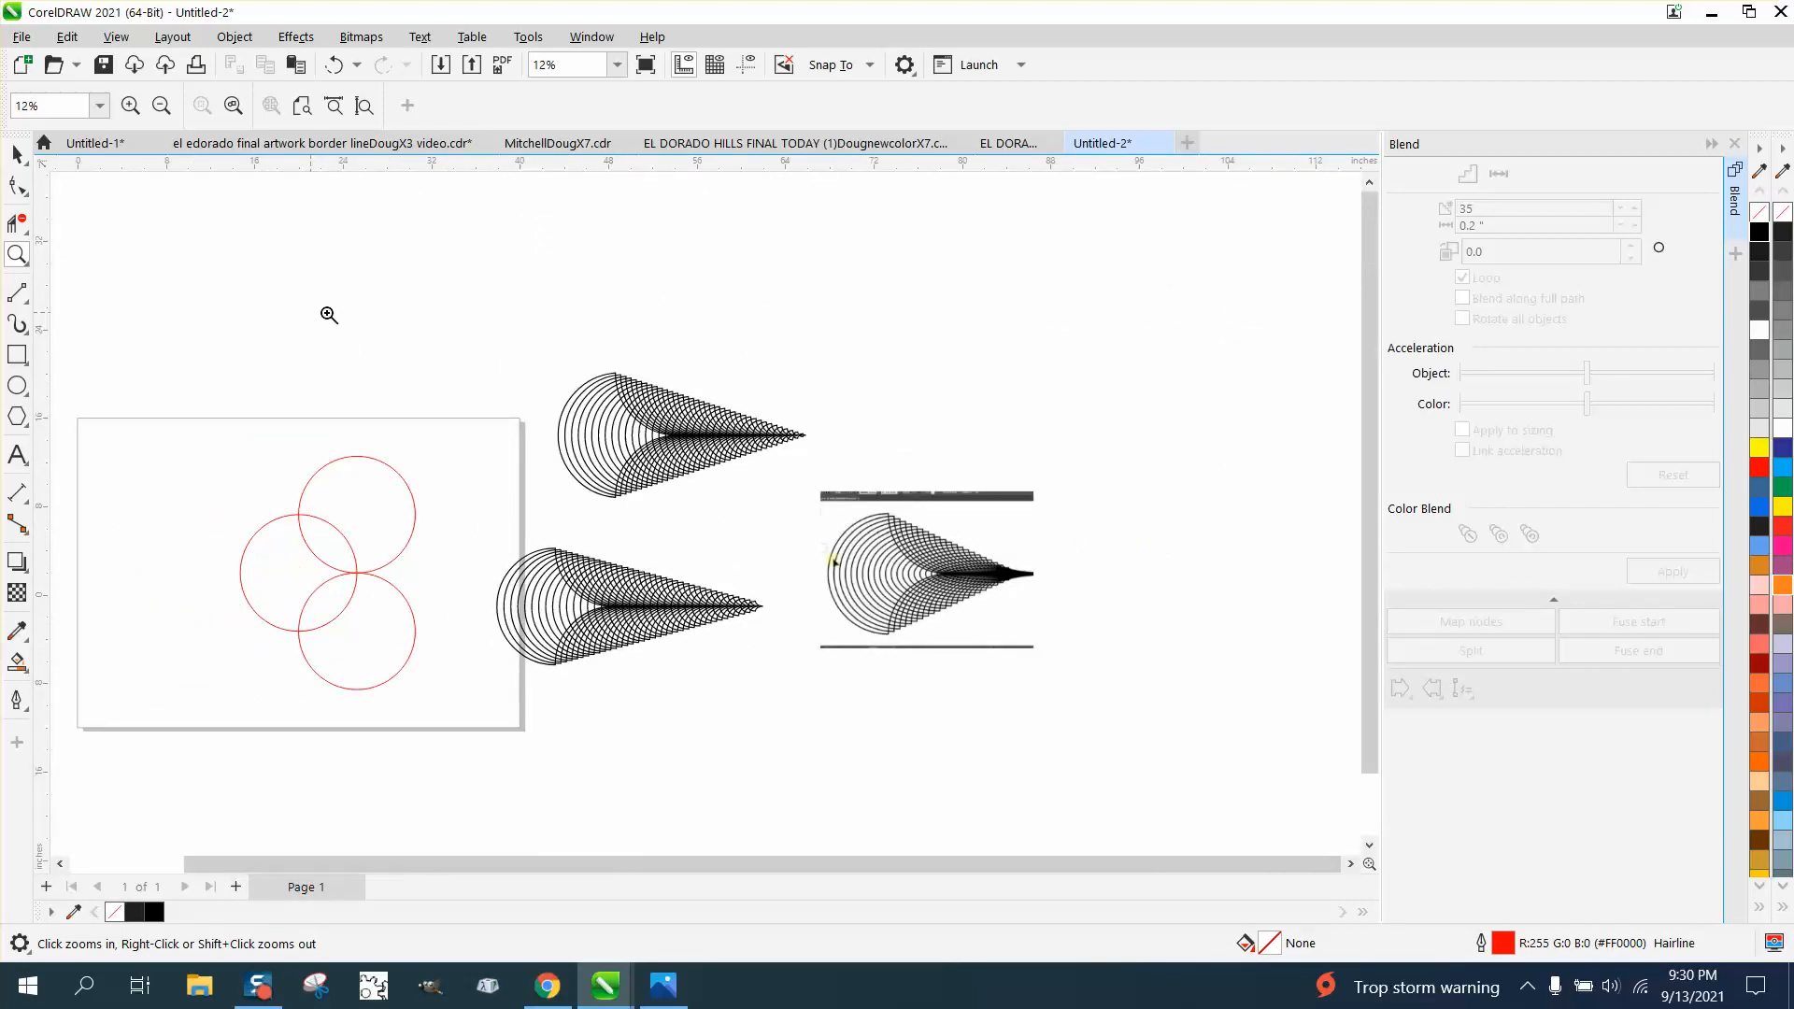
Step: Undo the reference image move and the last blend
left_click(15, 156)
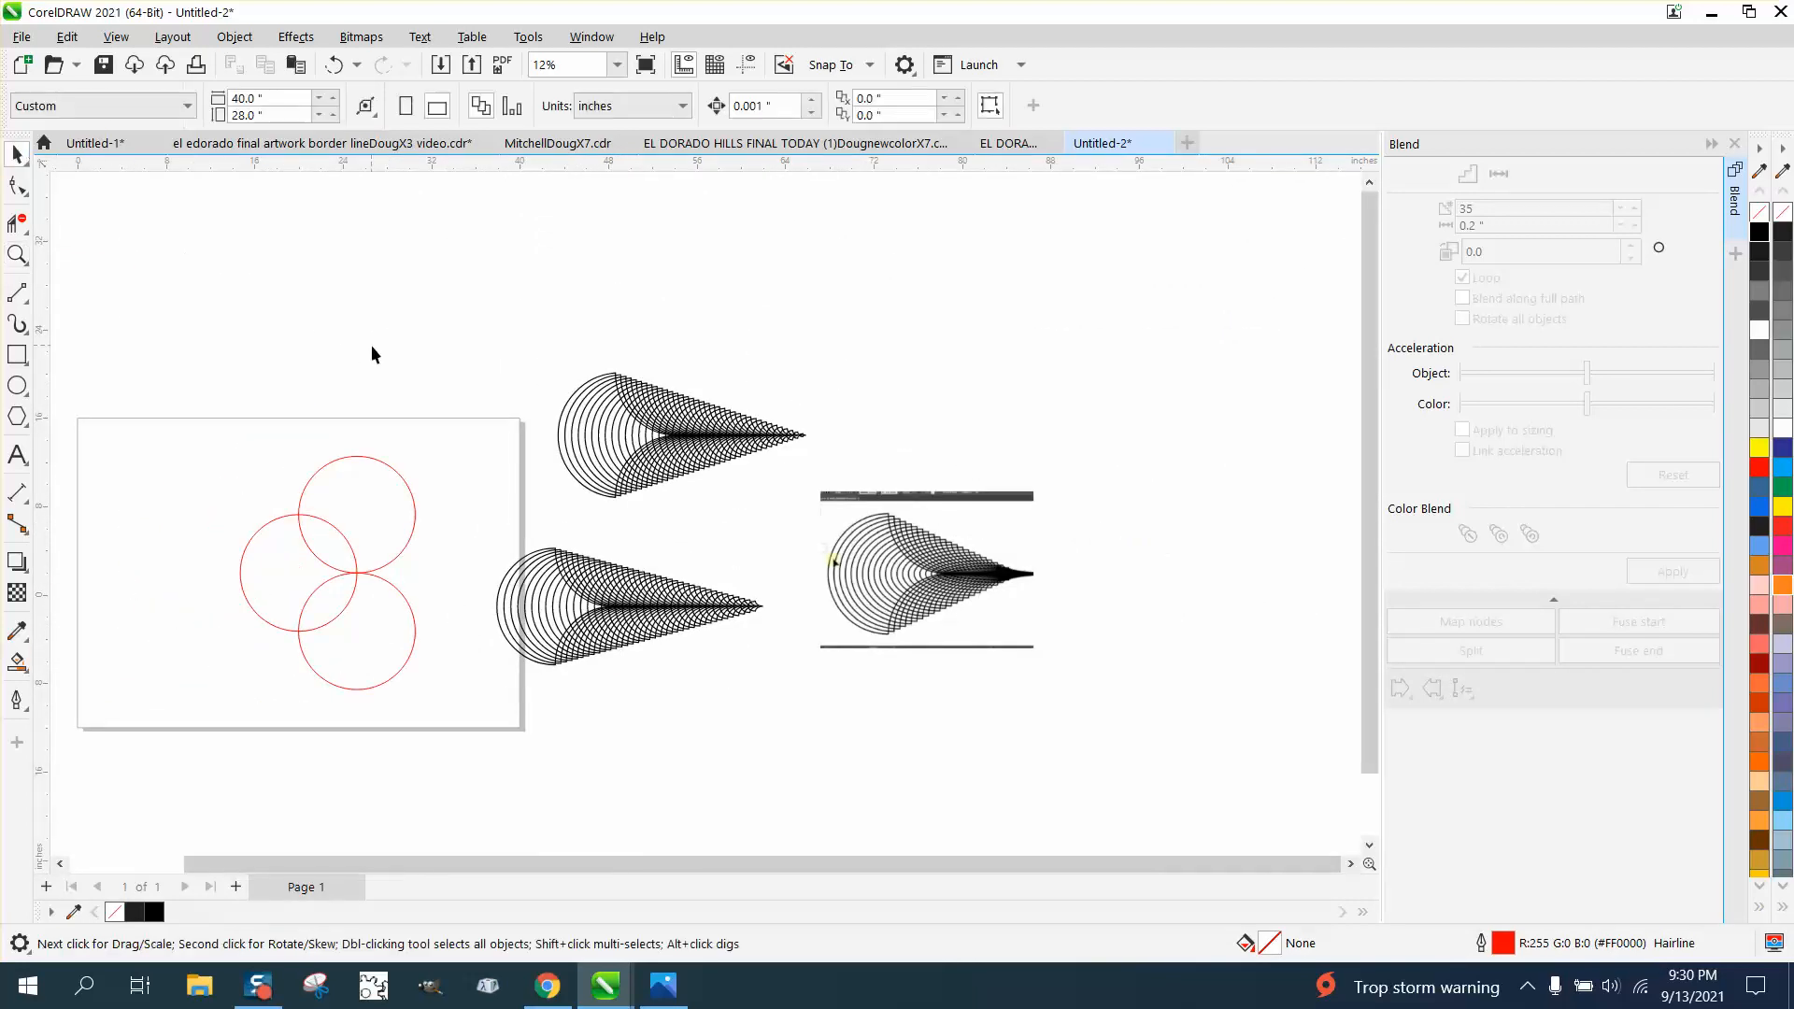
left_click(336, 65)
left_click(335, 65)
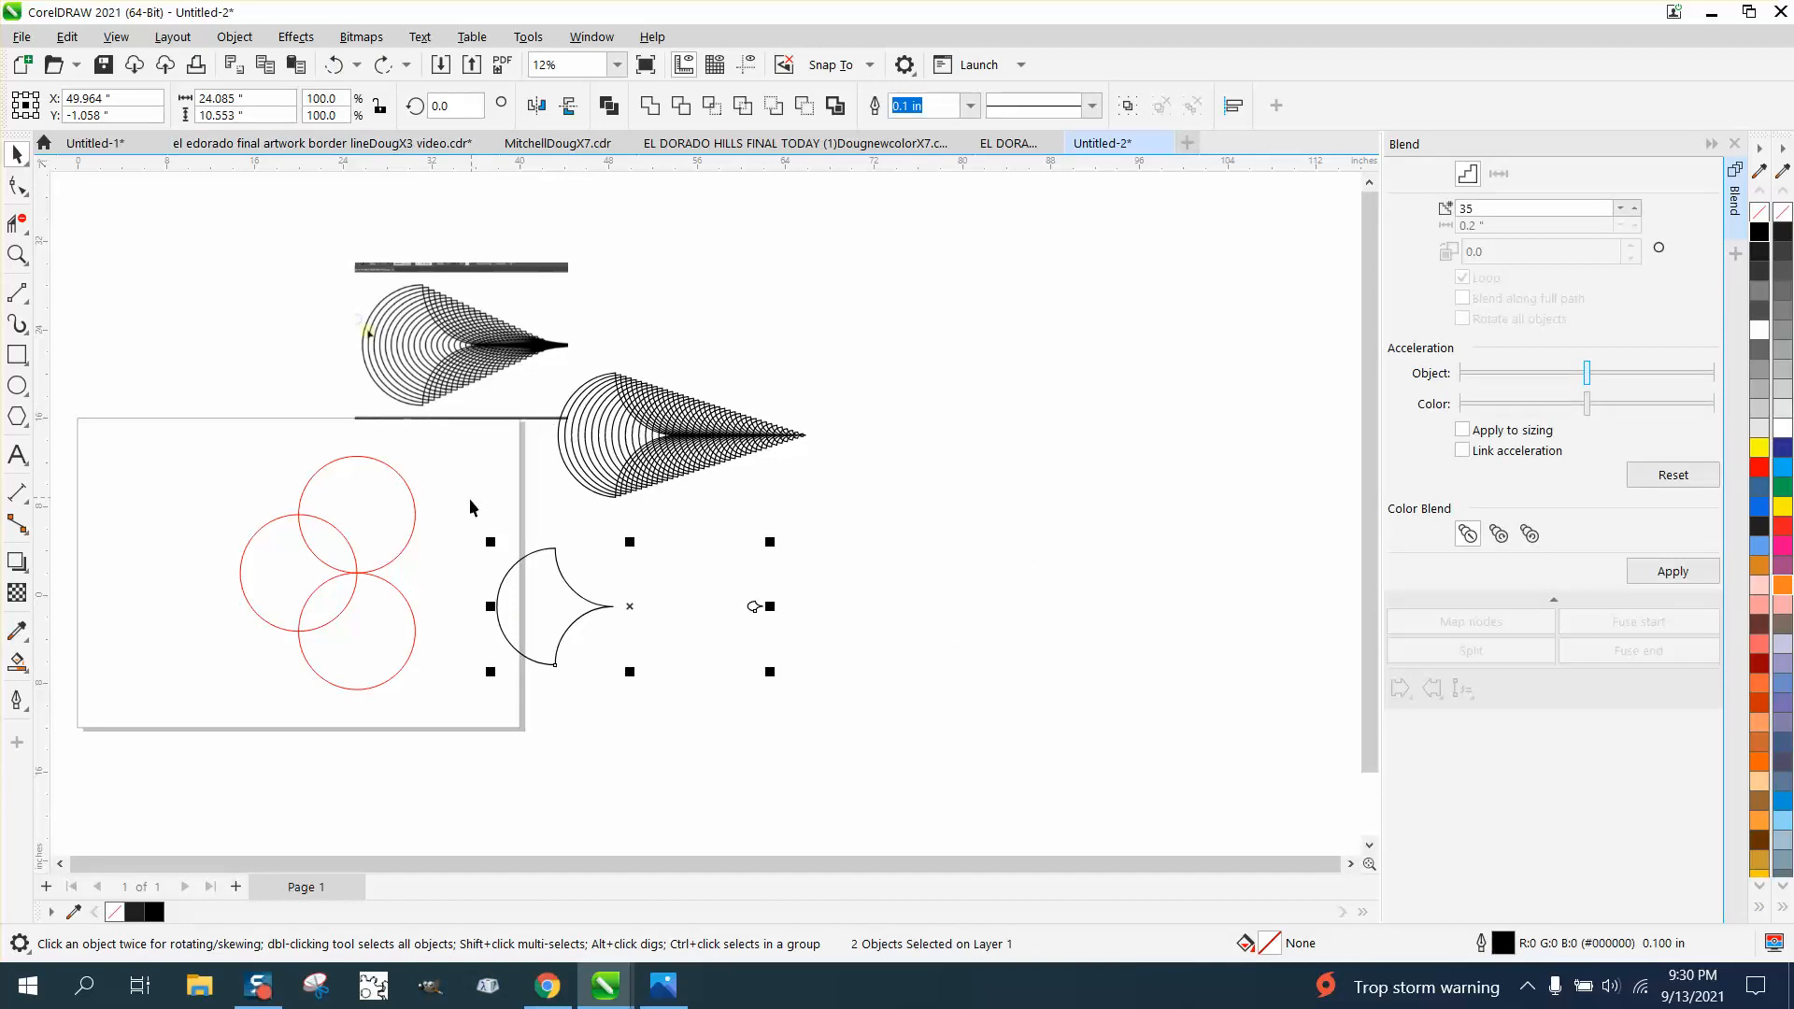
Step: Set the outline width of both pointed shapes to 0.25 in
left_click_drag(470, 506, 851, 685)
double_click(1504, 944)
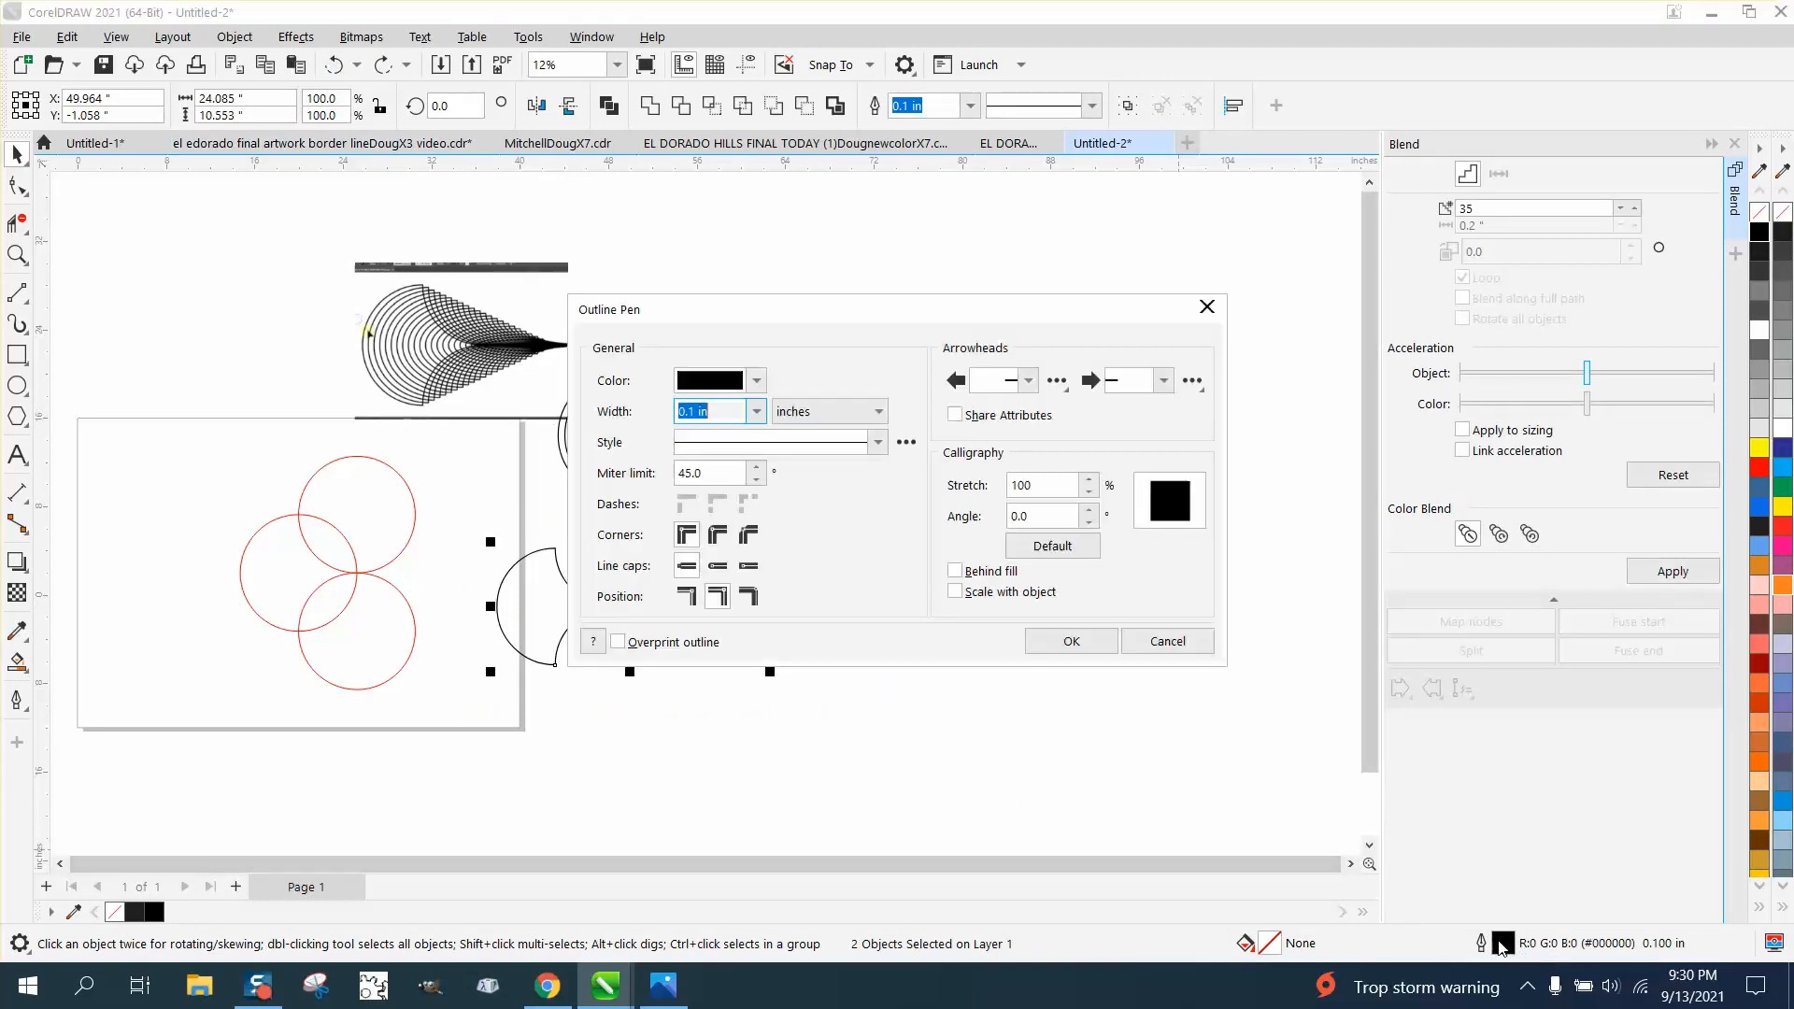
left_click(756, 411)
left_click(710, 608)
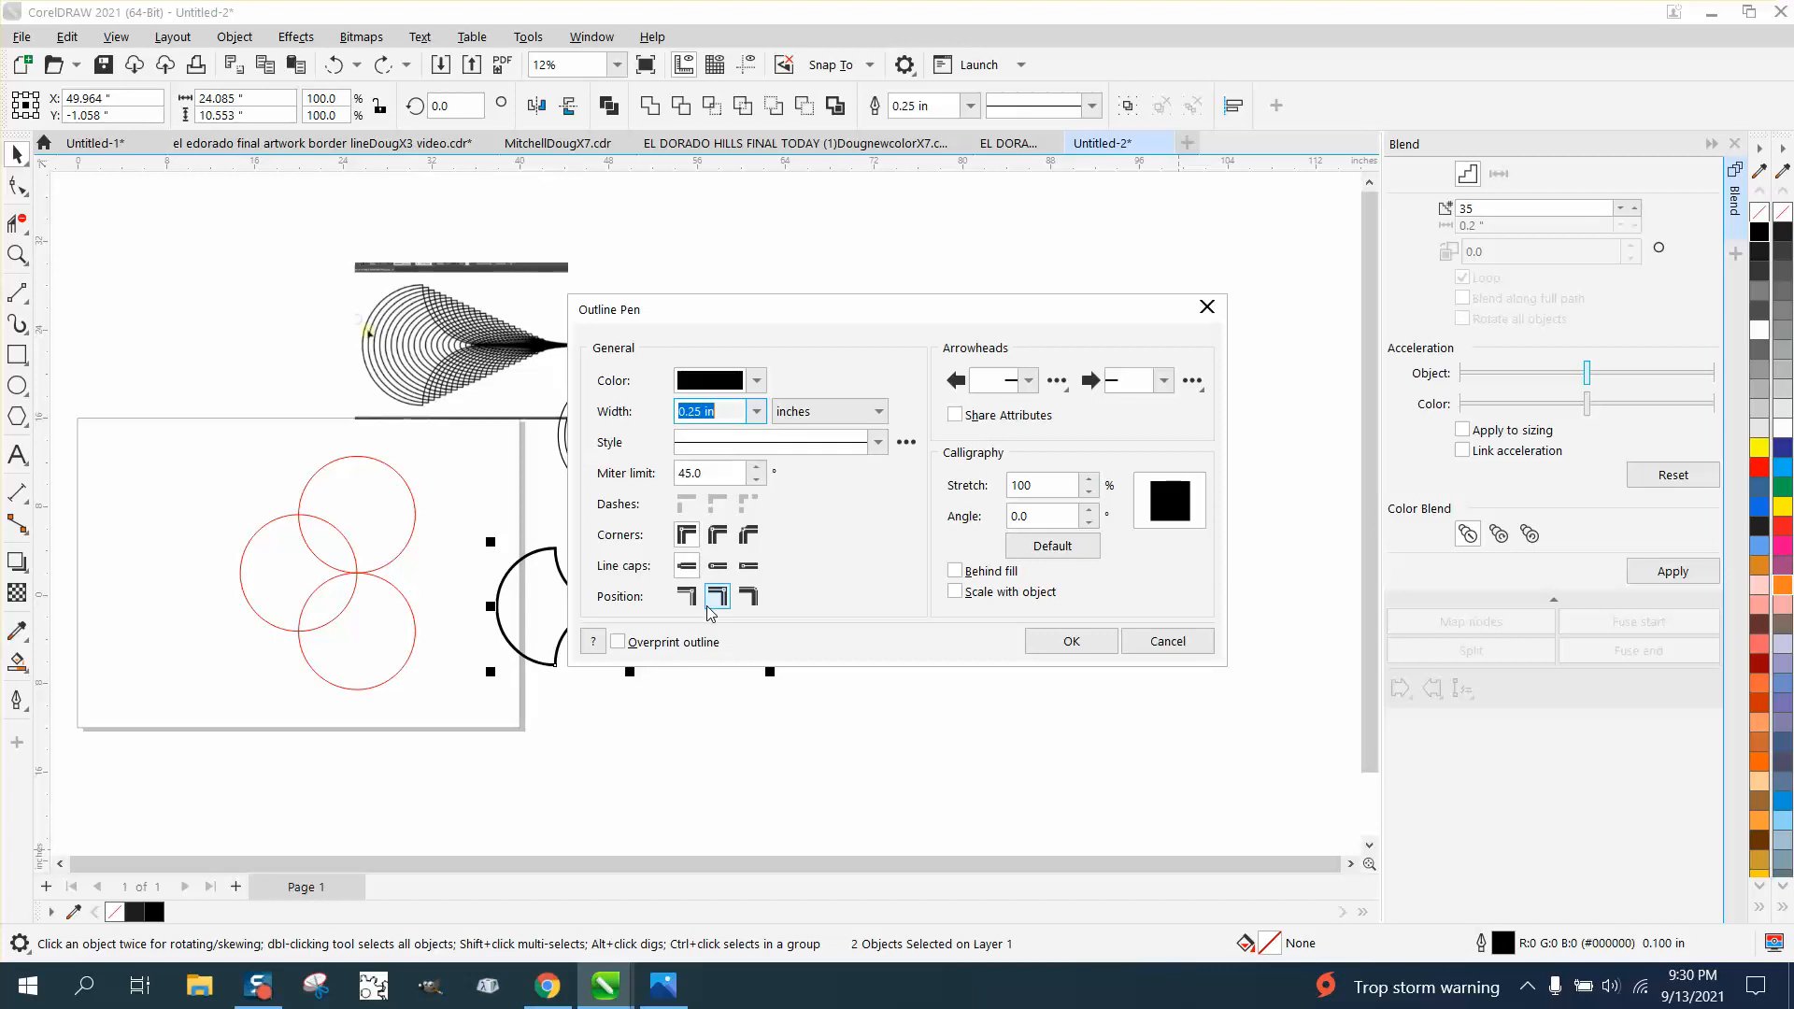
left_click(1063, 644)
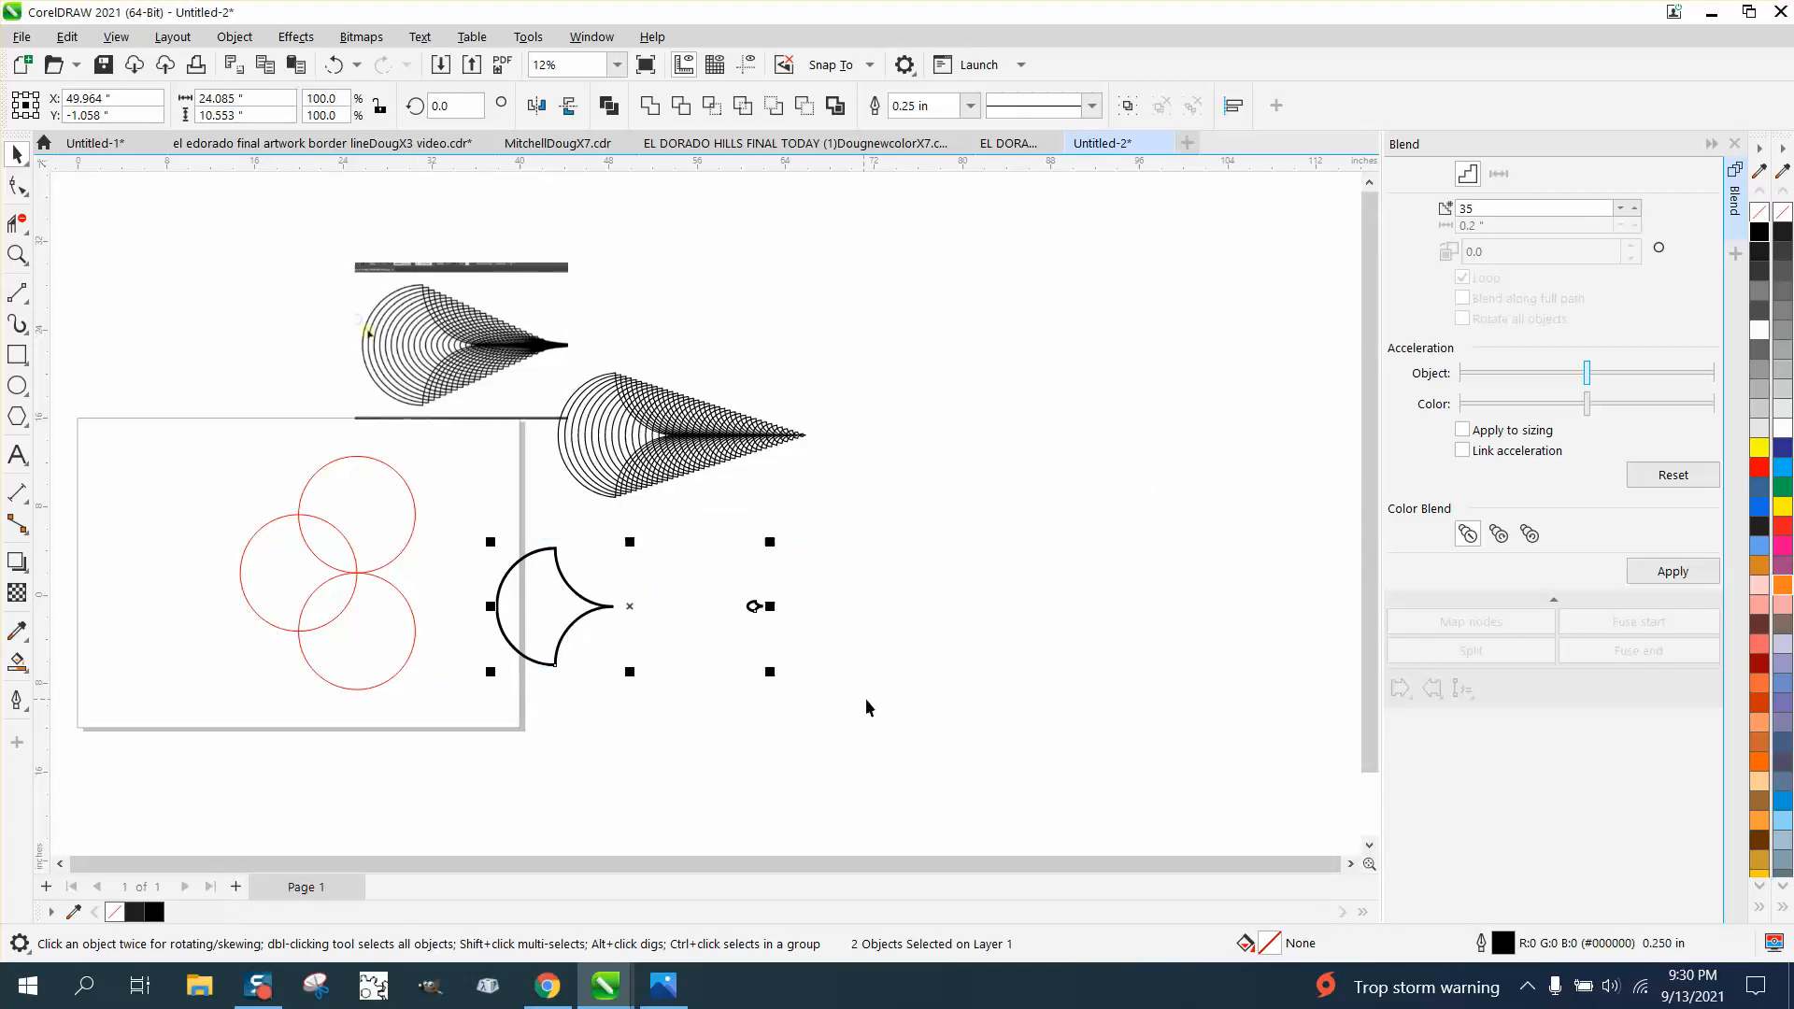
Step: Blend the two thick-outlined shapes with 35 steps and place the reference image alongside for a line weight comparison
left_click(1669, 573)
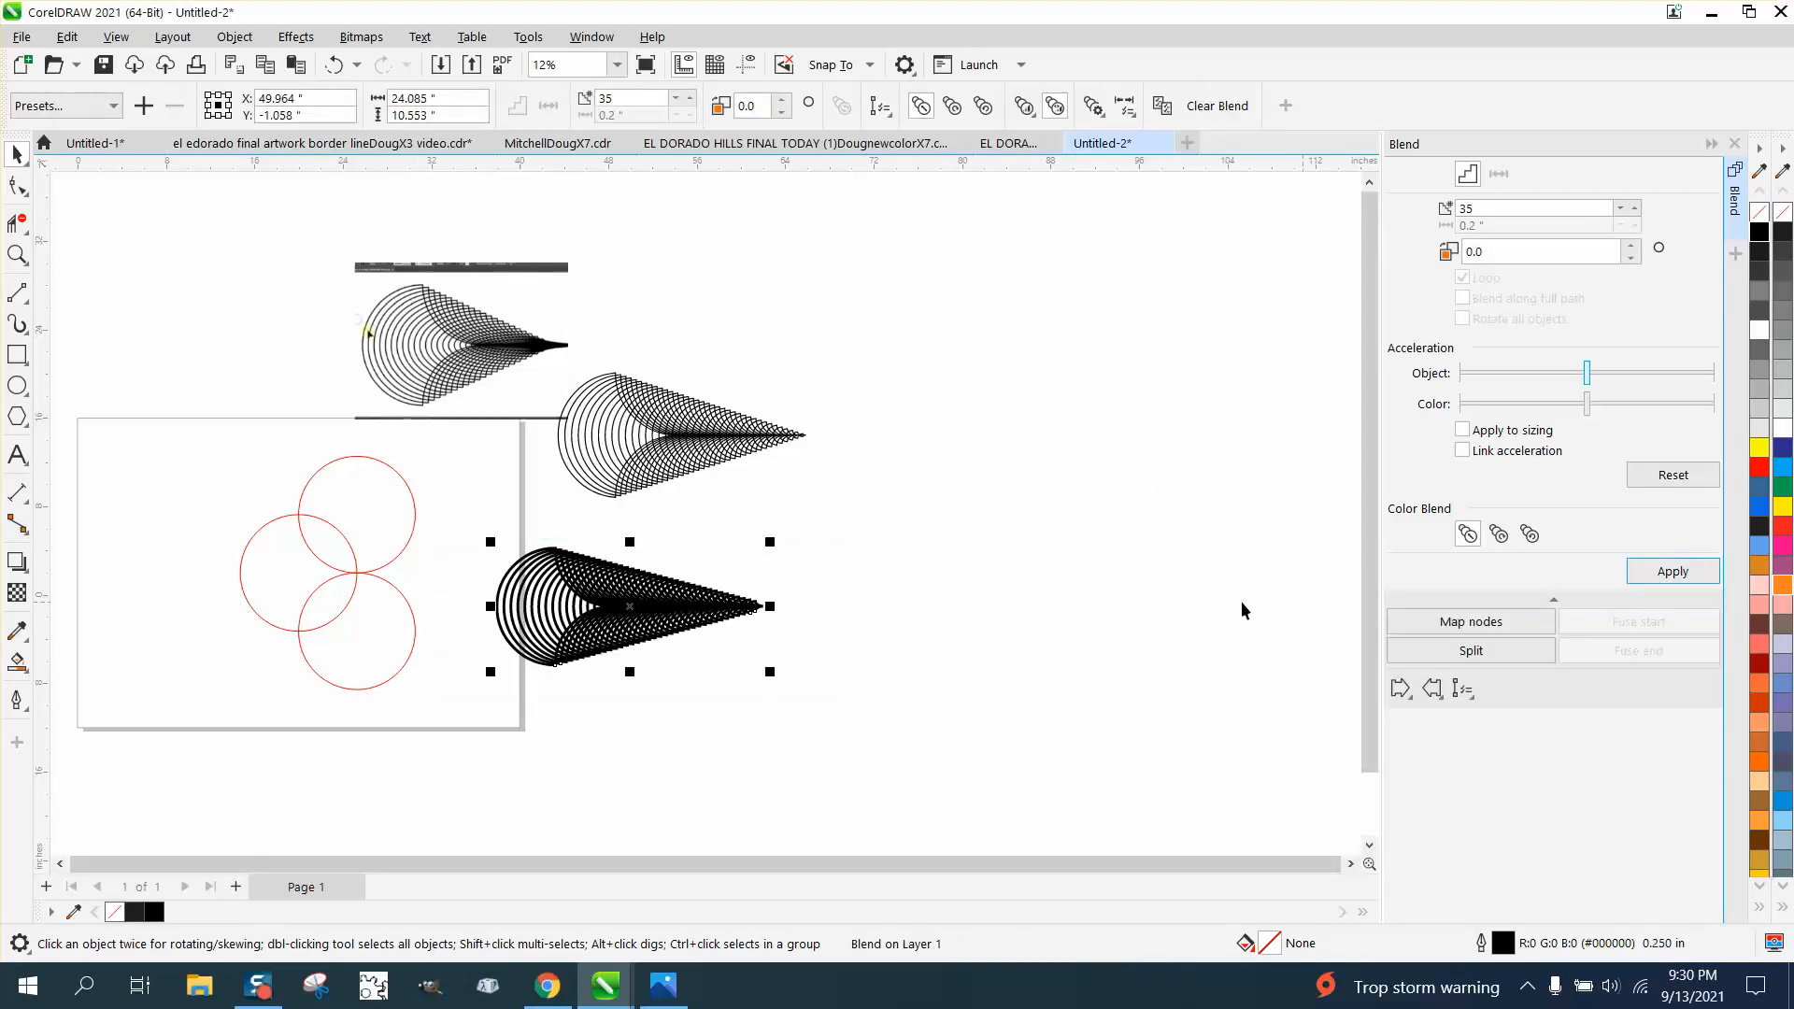
left_click_drag(500, 345, 977, 569)
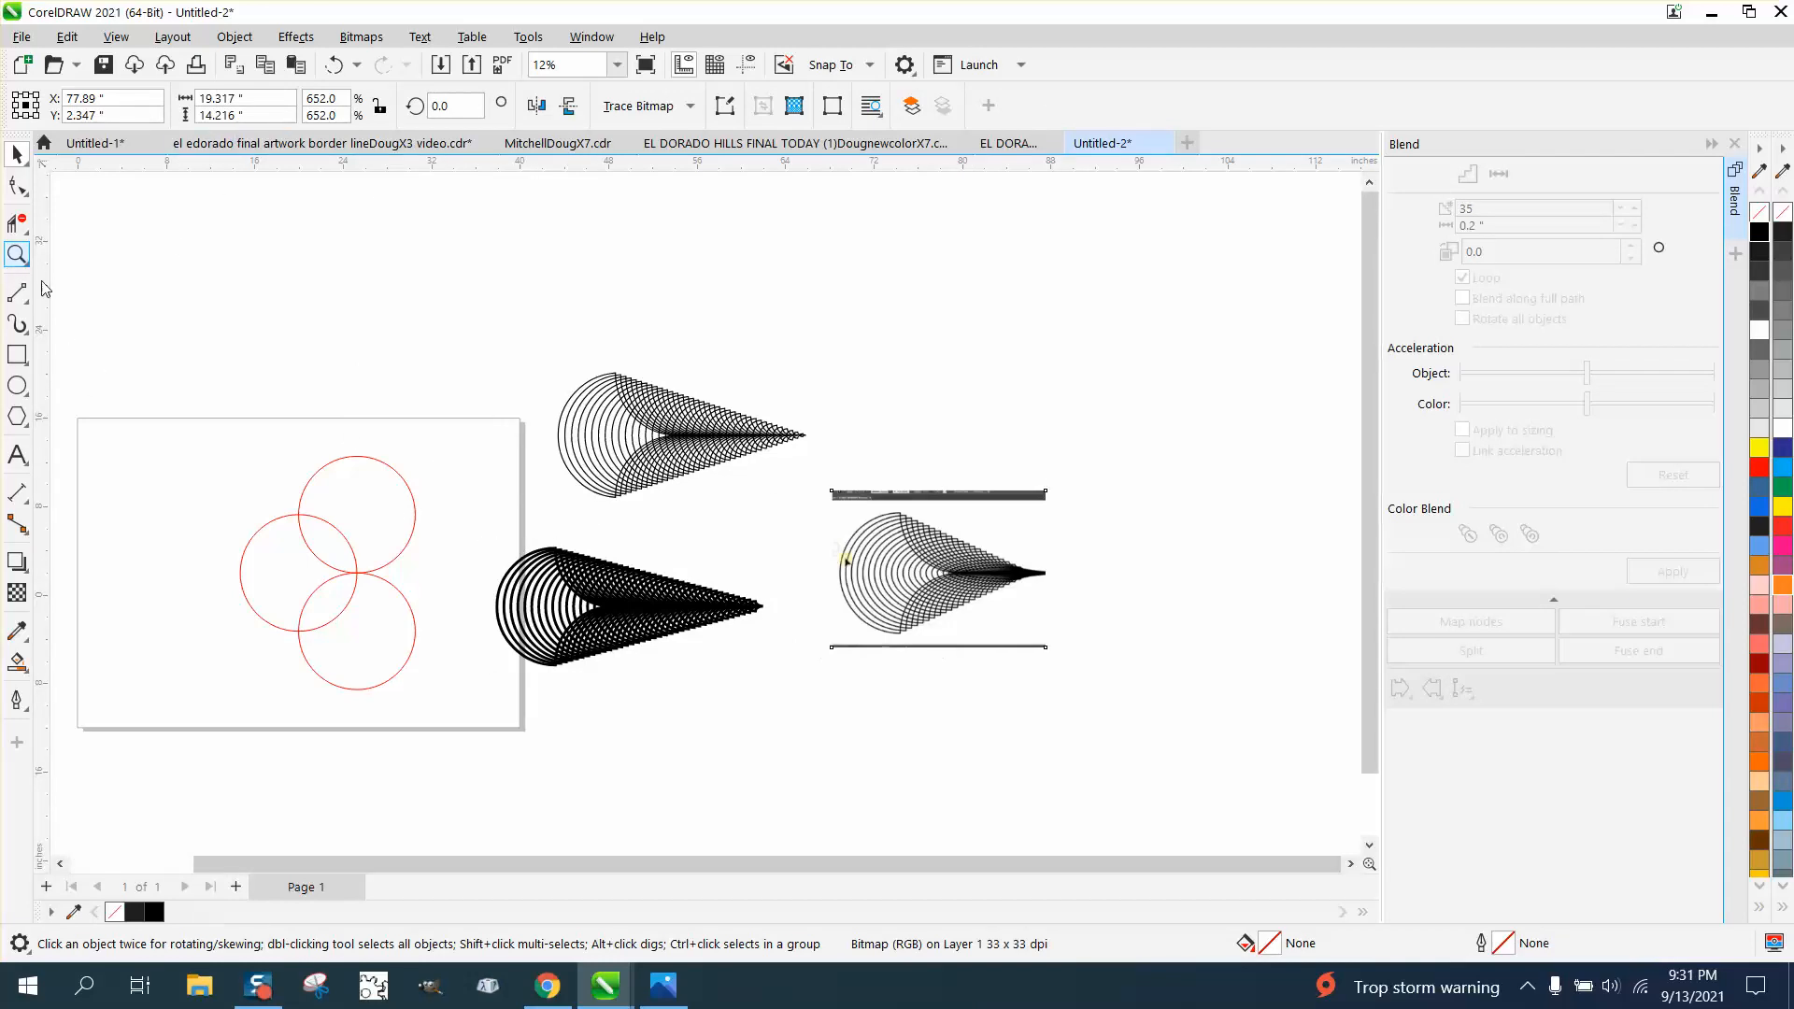
left_click(16, 254)
left_click_drag(492, 553, 1077, 698)
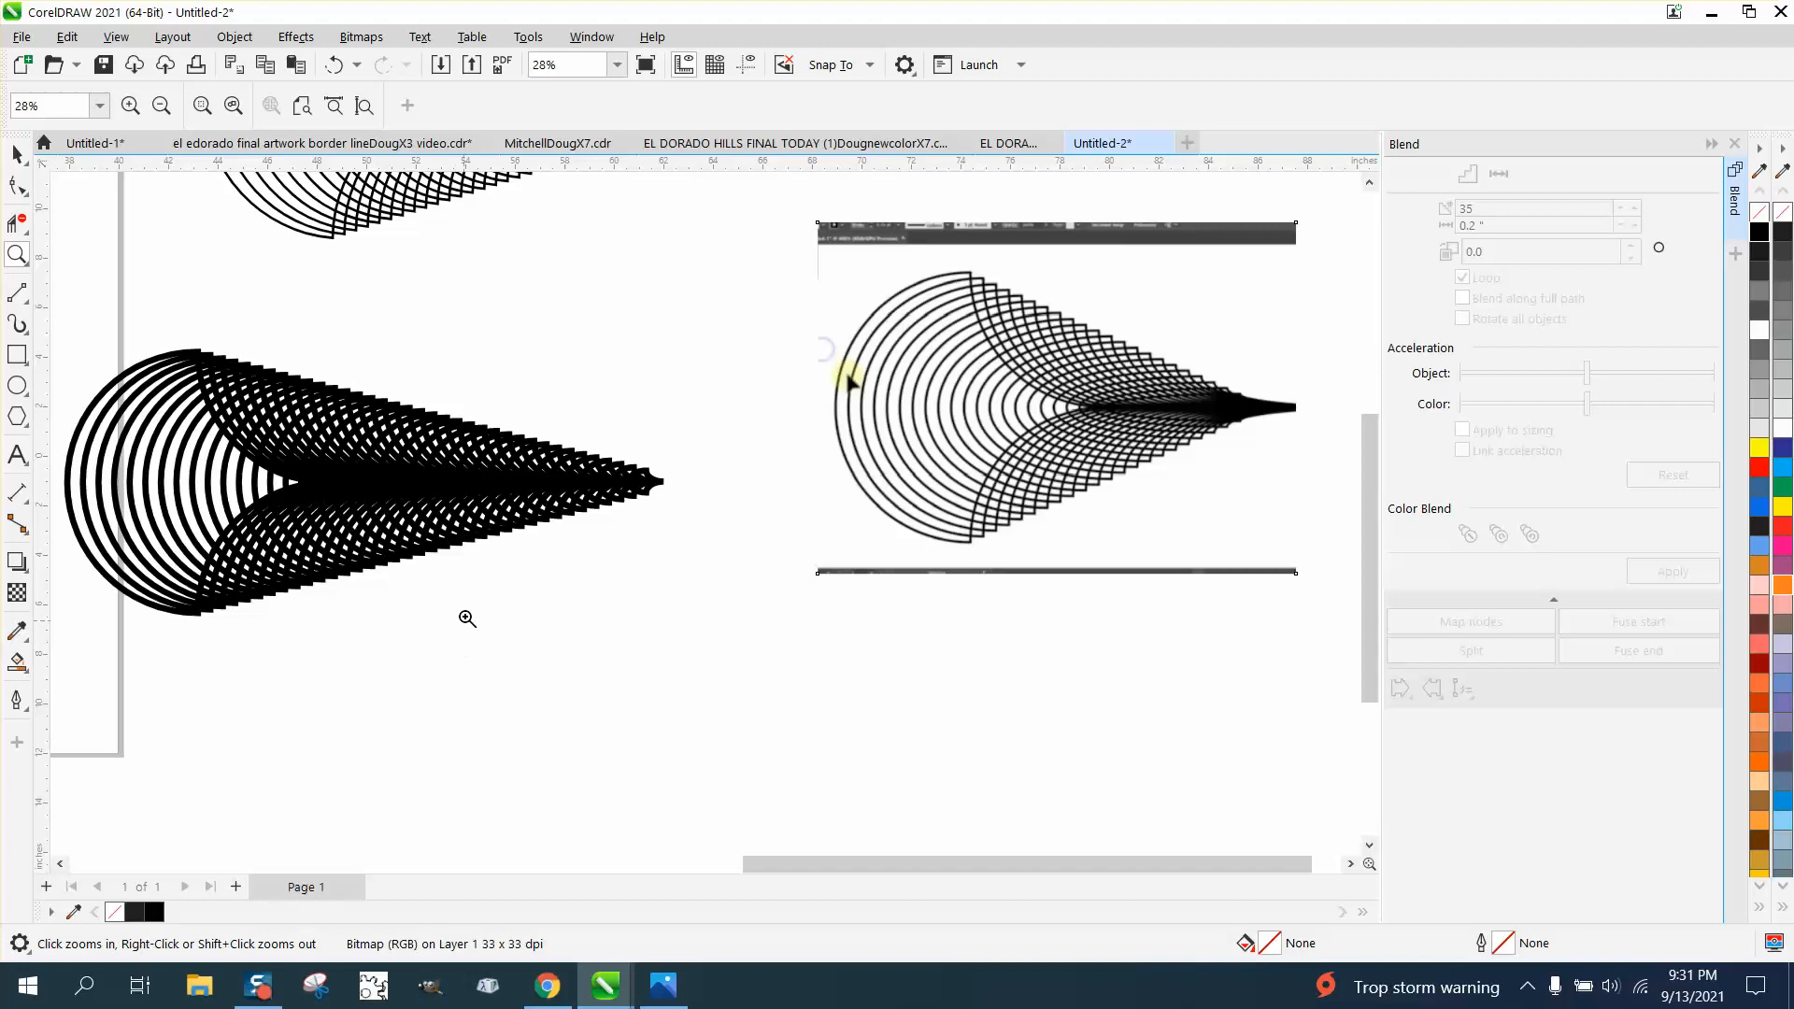
scroll(489, 572, "down", 2)
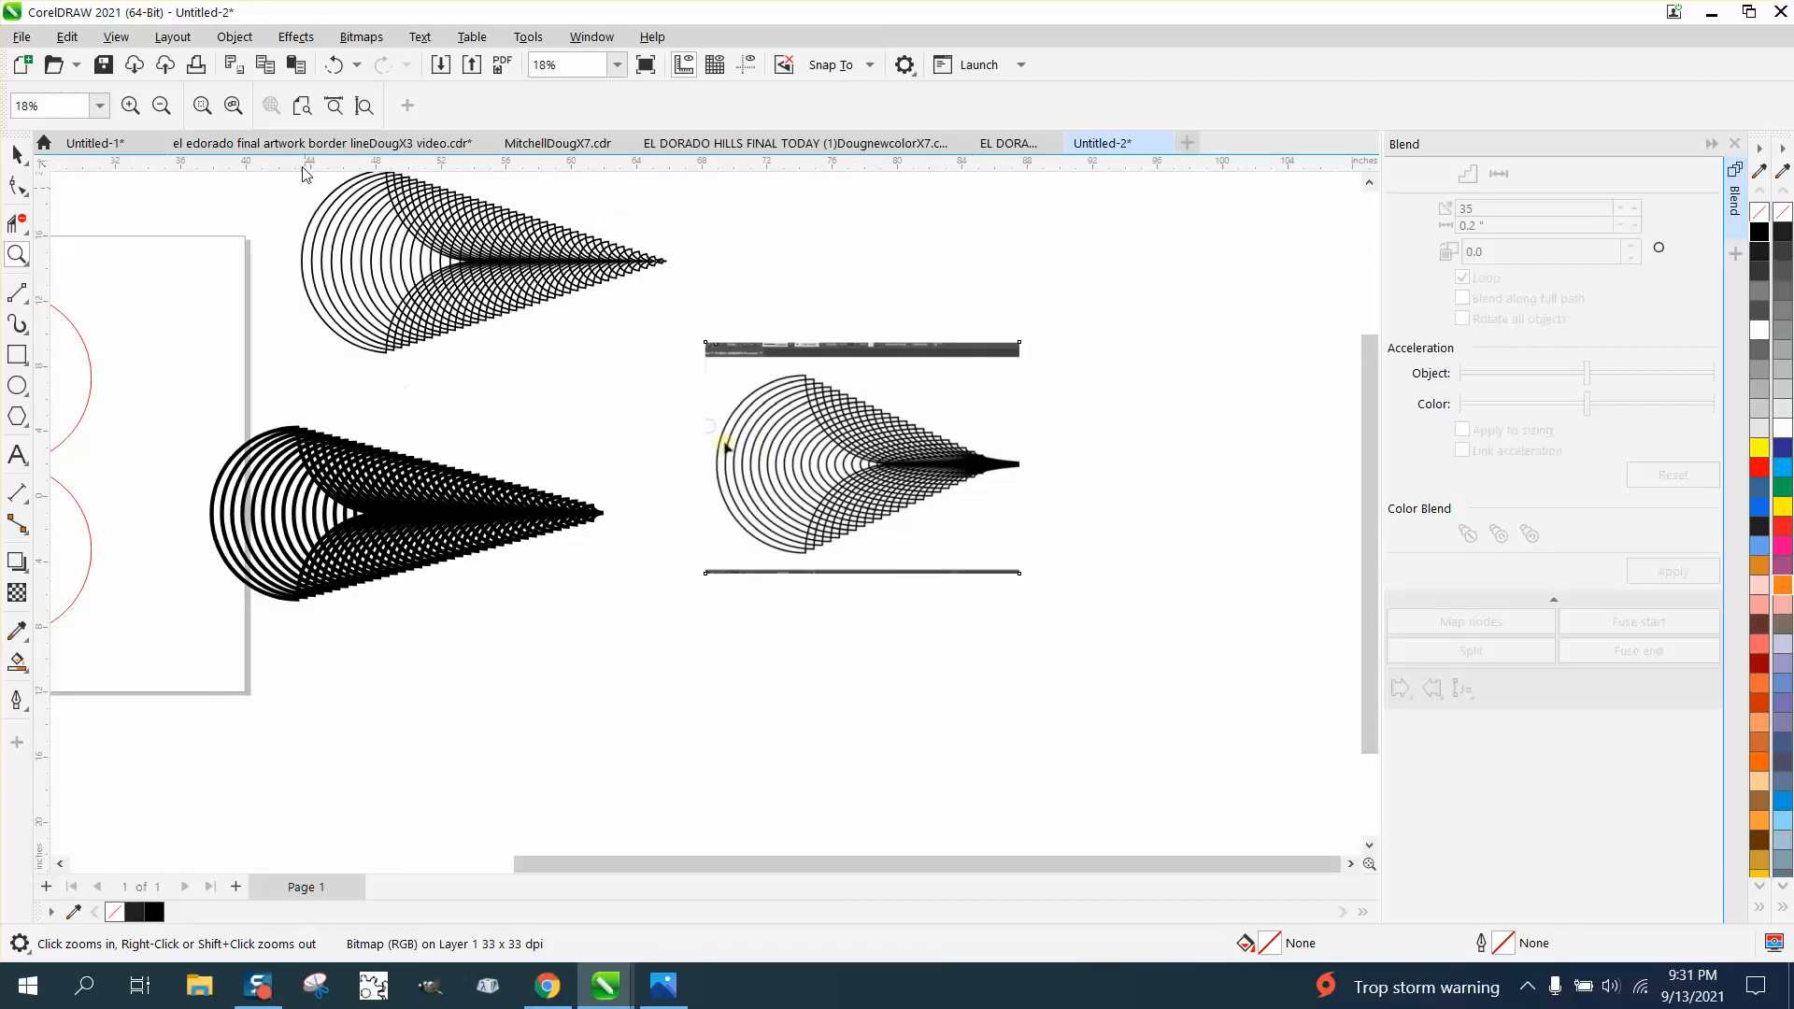
Step: Undo the image move and the thick-line blend, and set both shapes' outline width to 0.125 in
left_click(332, 65)
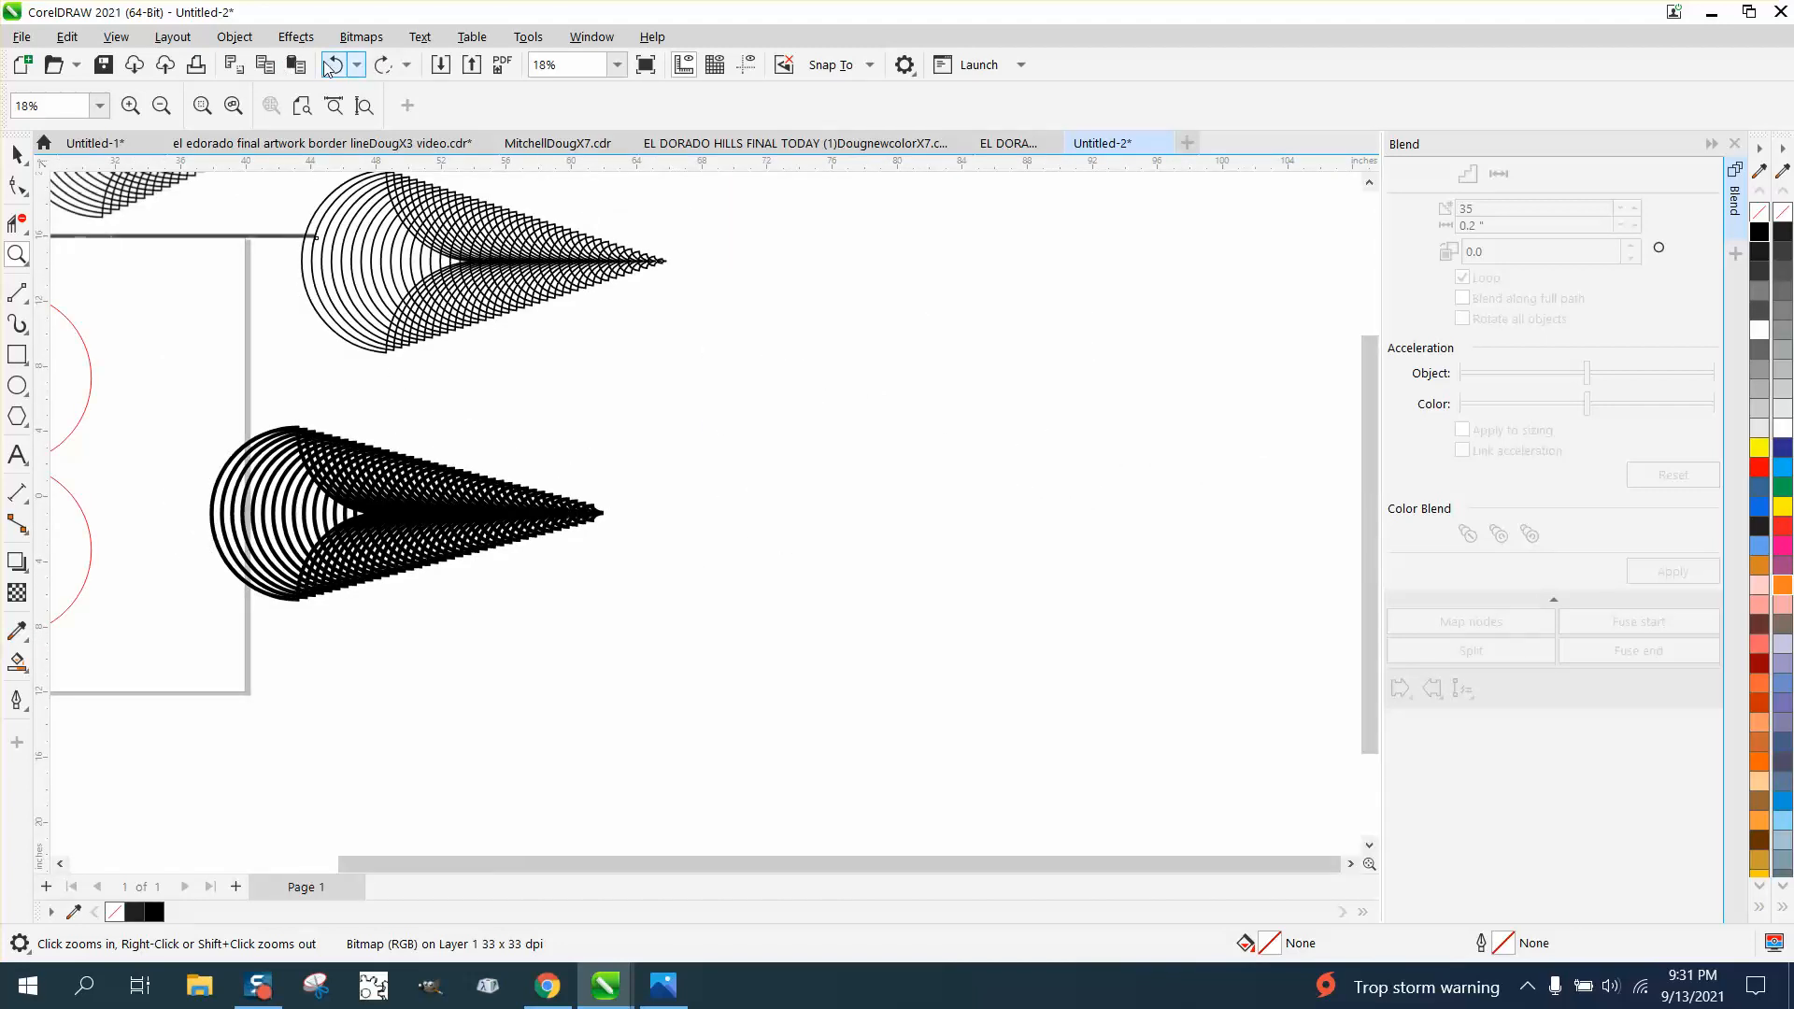
left_click(332, 65)
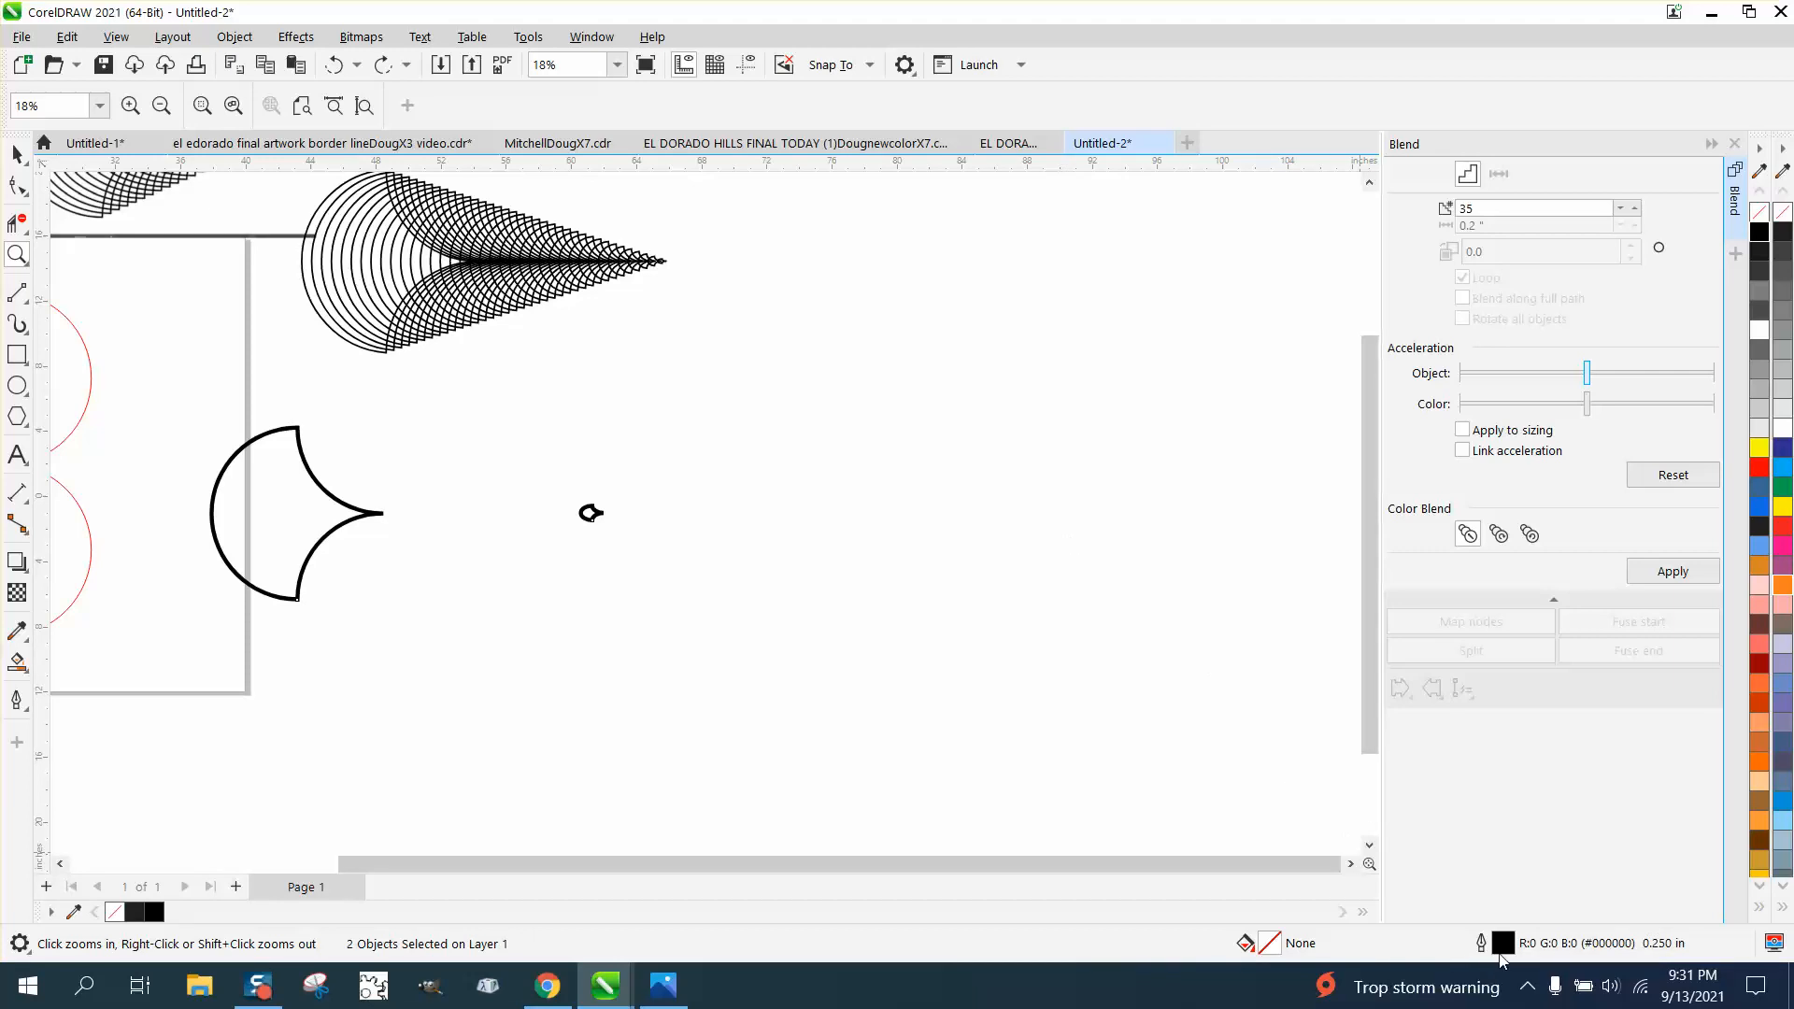
left_click(17, 154)
left_click_drag(172, 384, 777, 647)
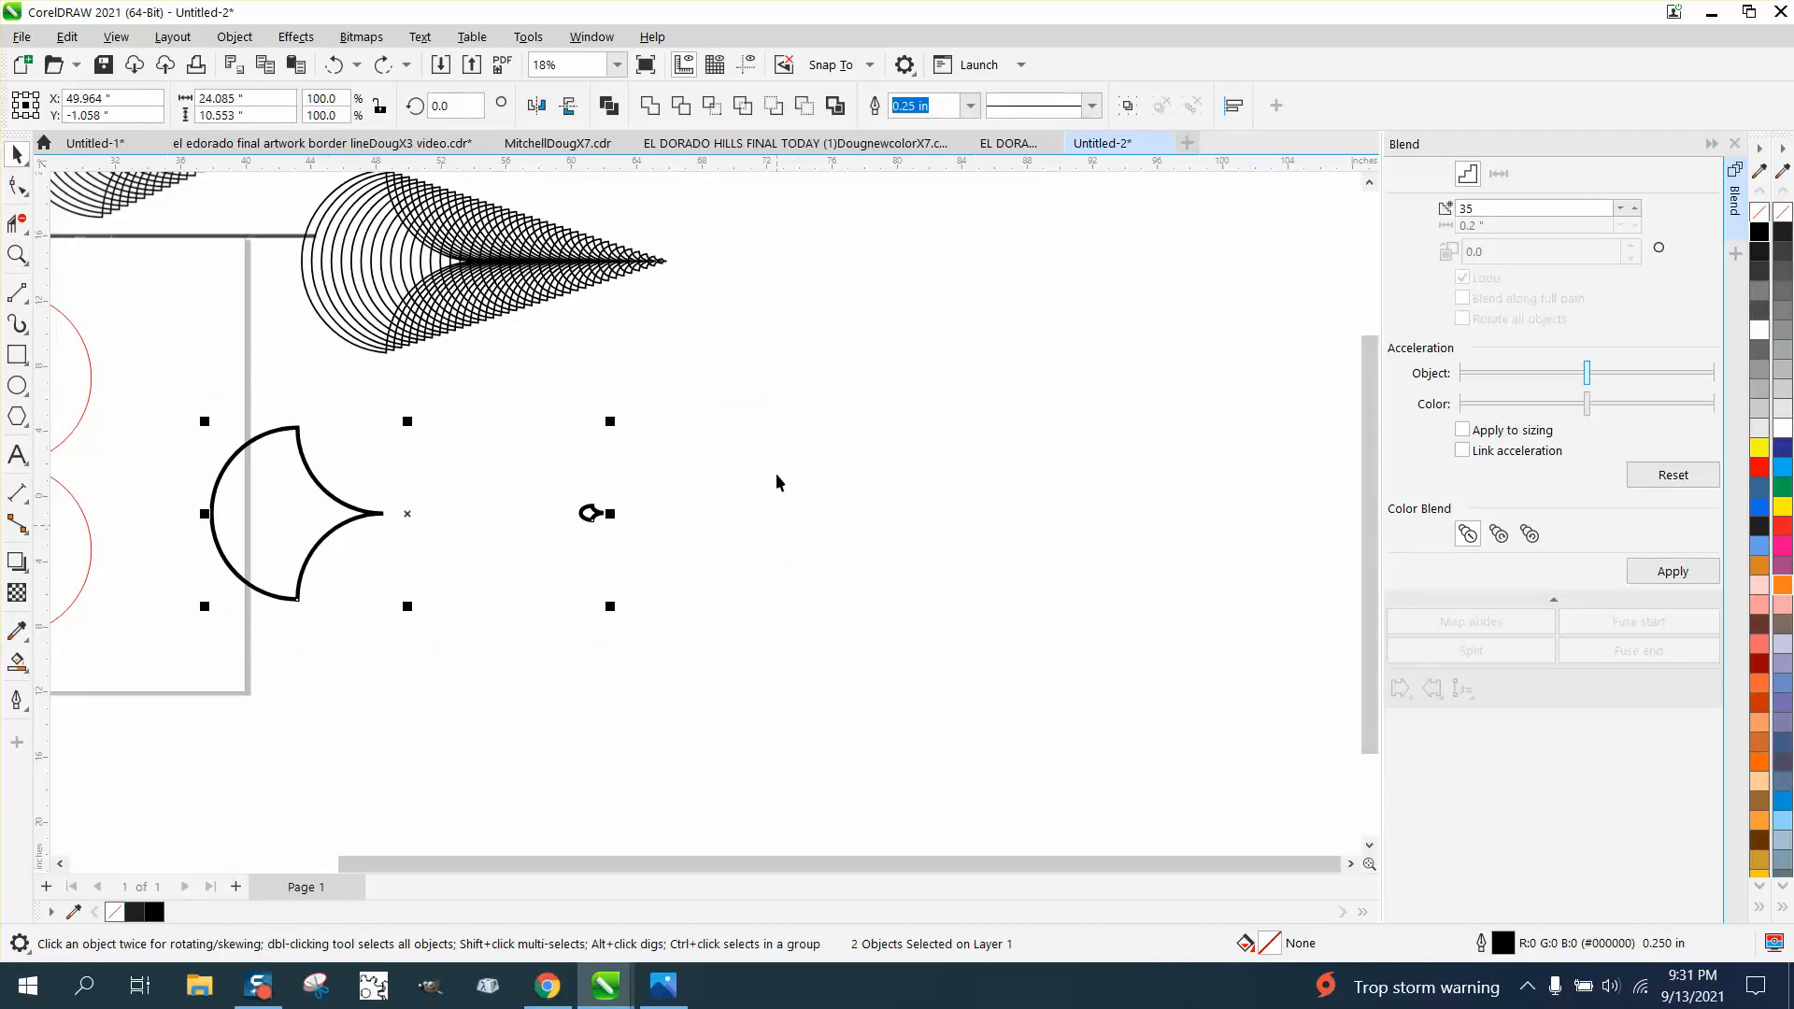
left_click(970, 106)
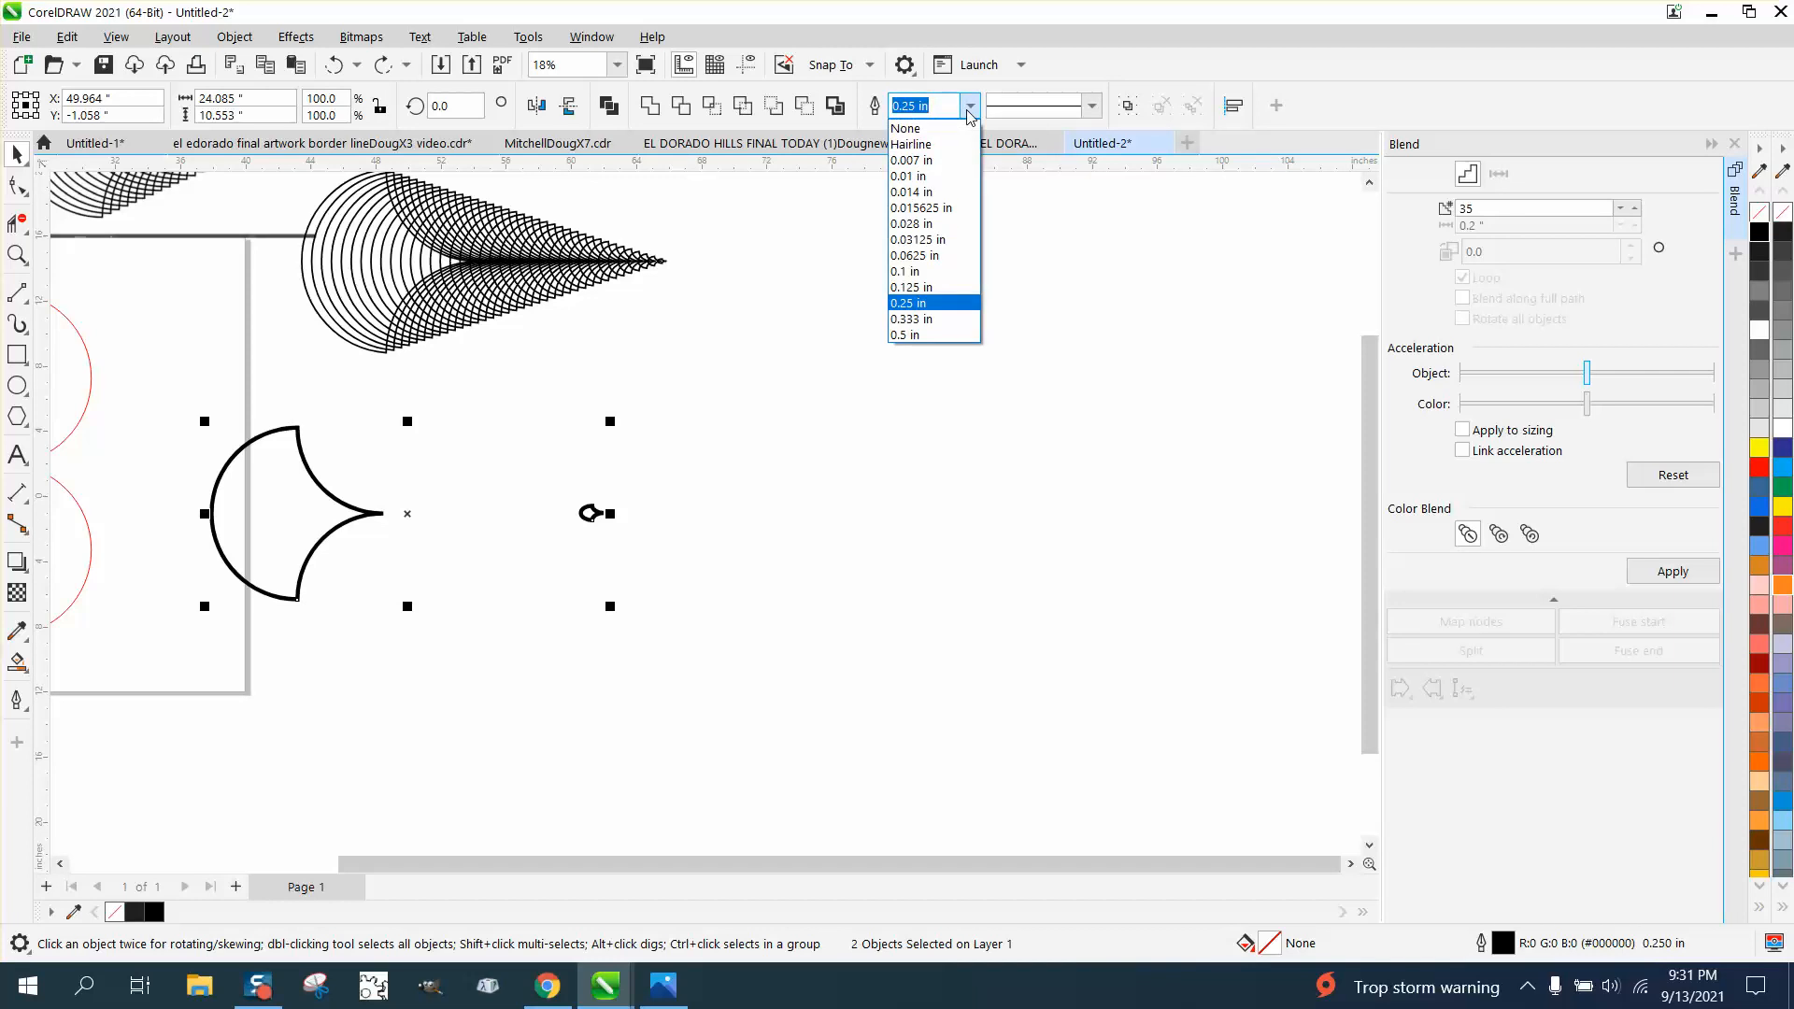
left_click(907, 286)
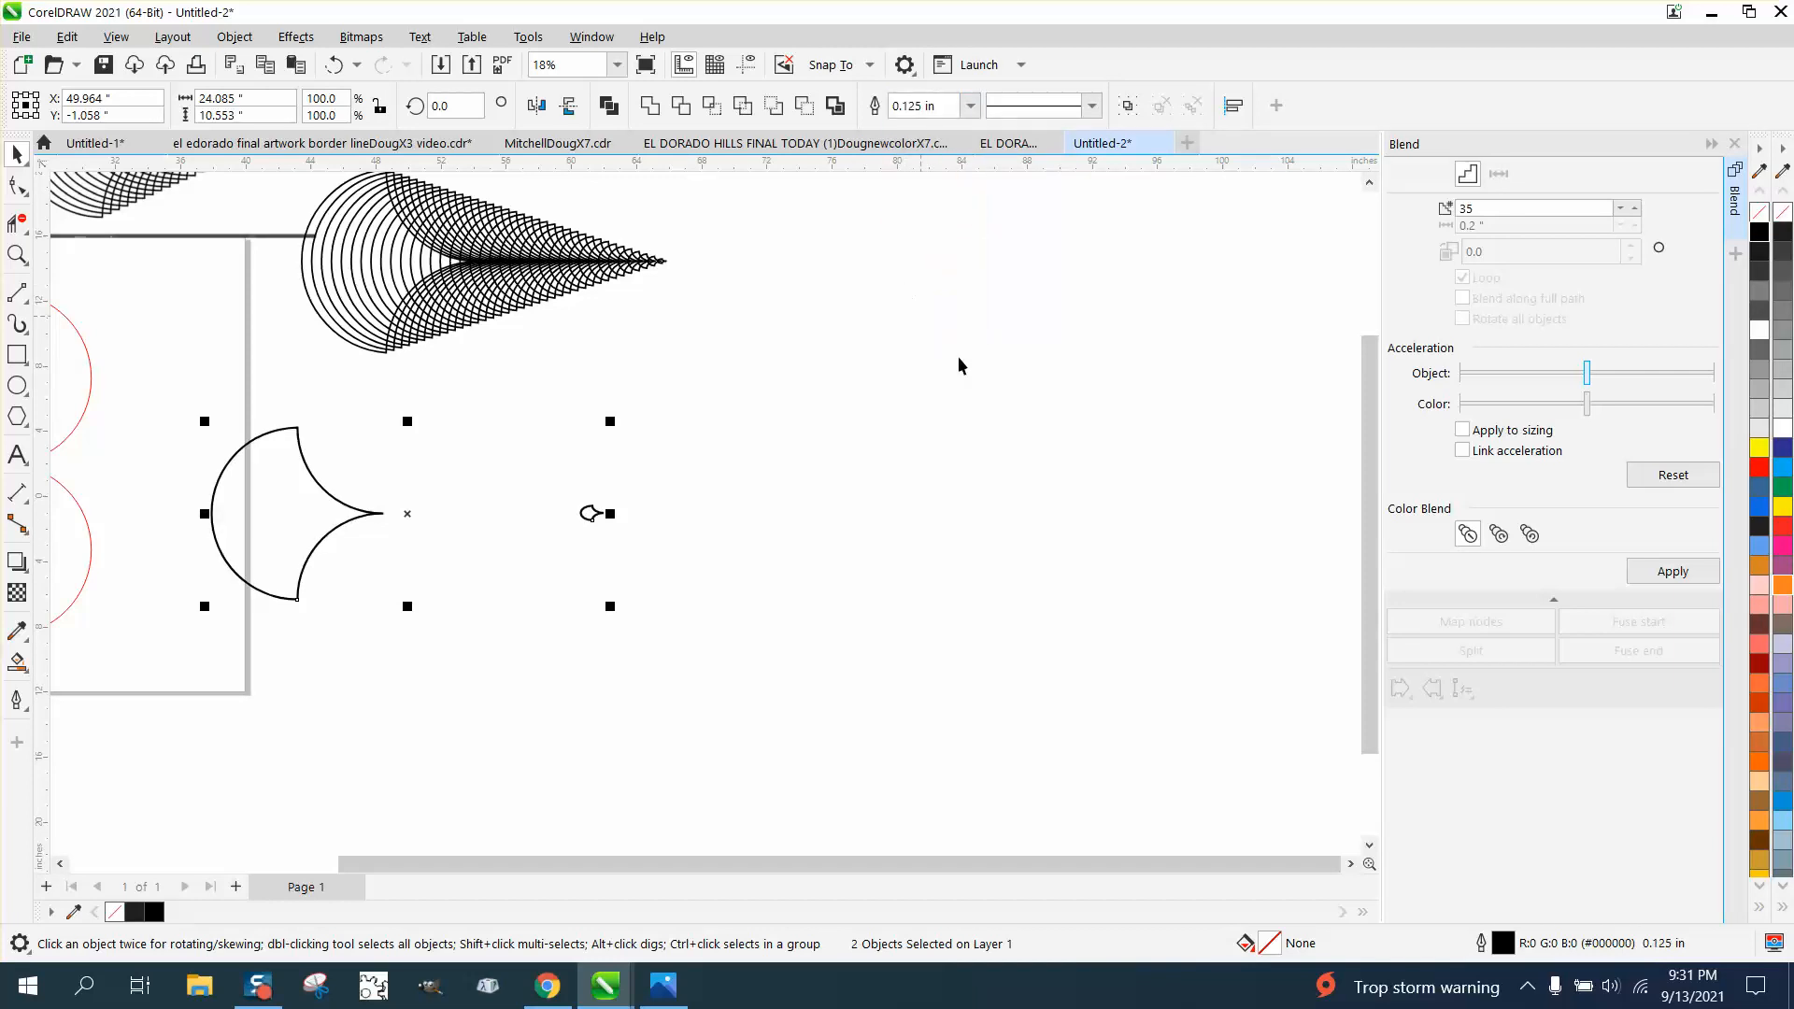
Step: Blend the large and small pointed shapes with their 0.125 in outlines using 35 steps
left_click(1292, 741)
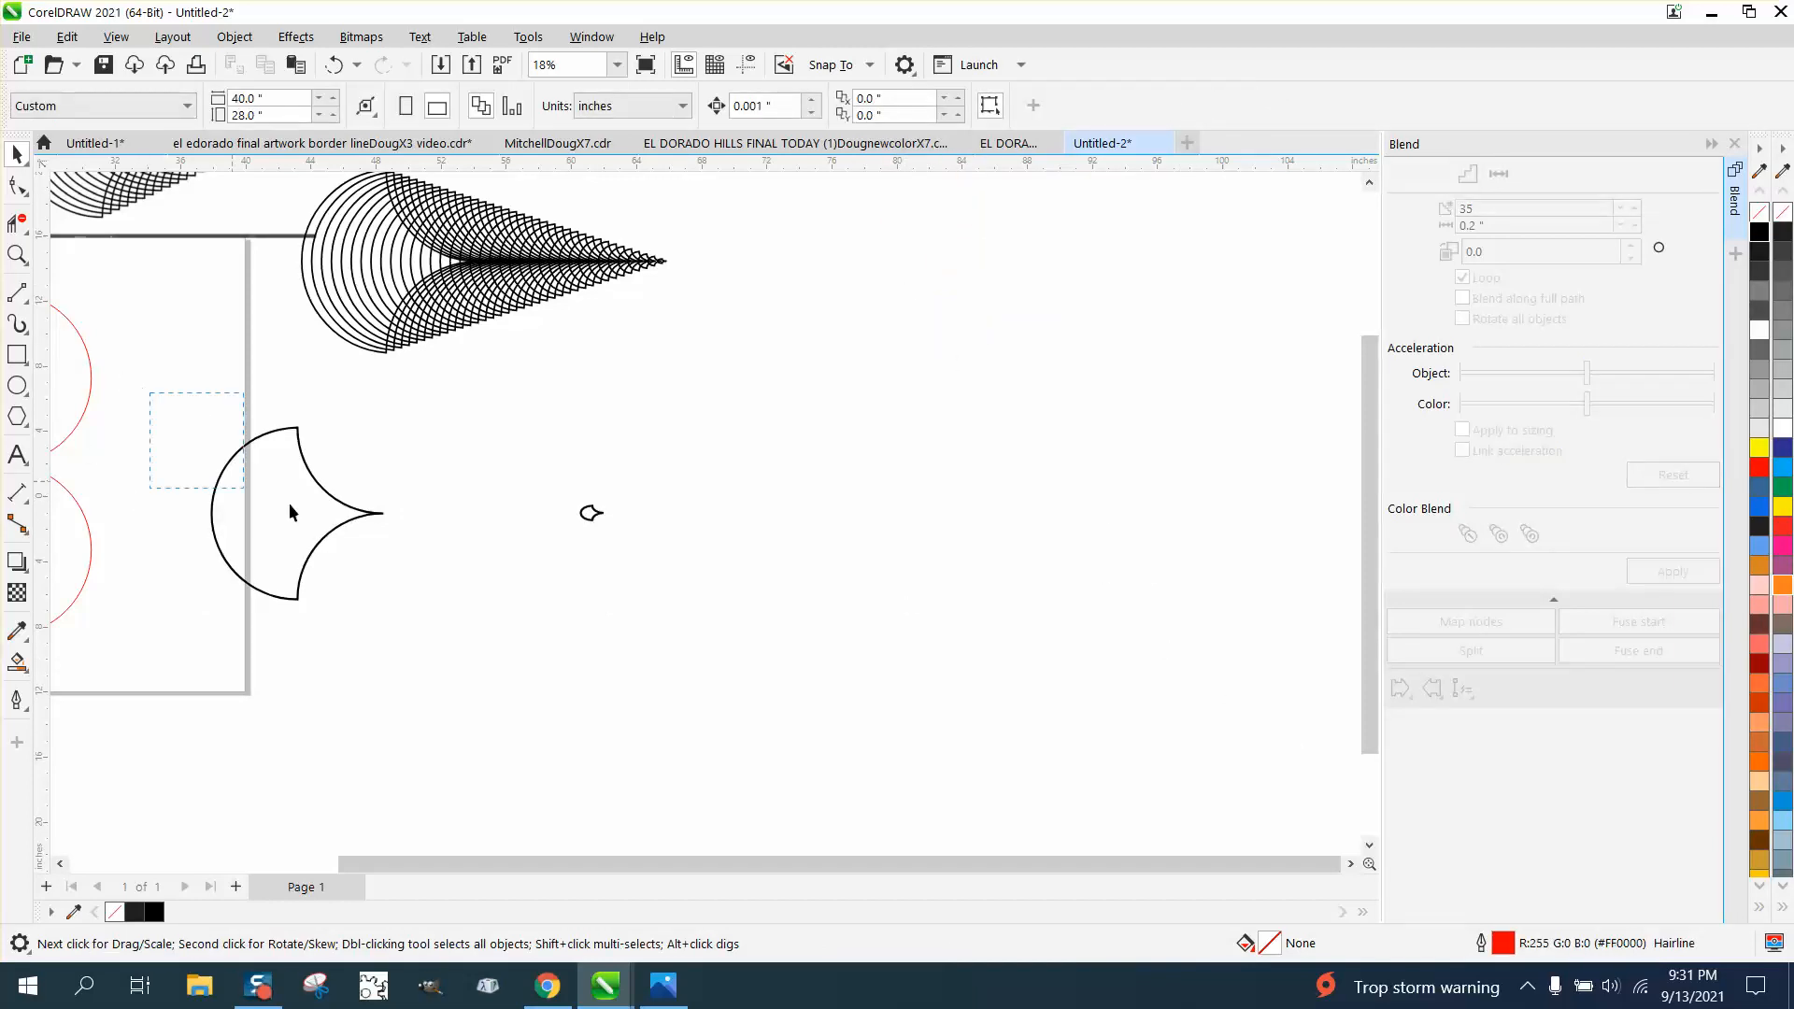
left_click_drag(787, 648, 787, 649)
left_click(1673, 571)
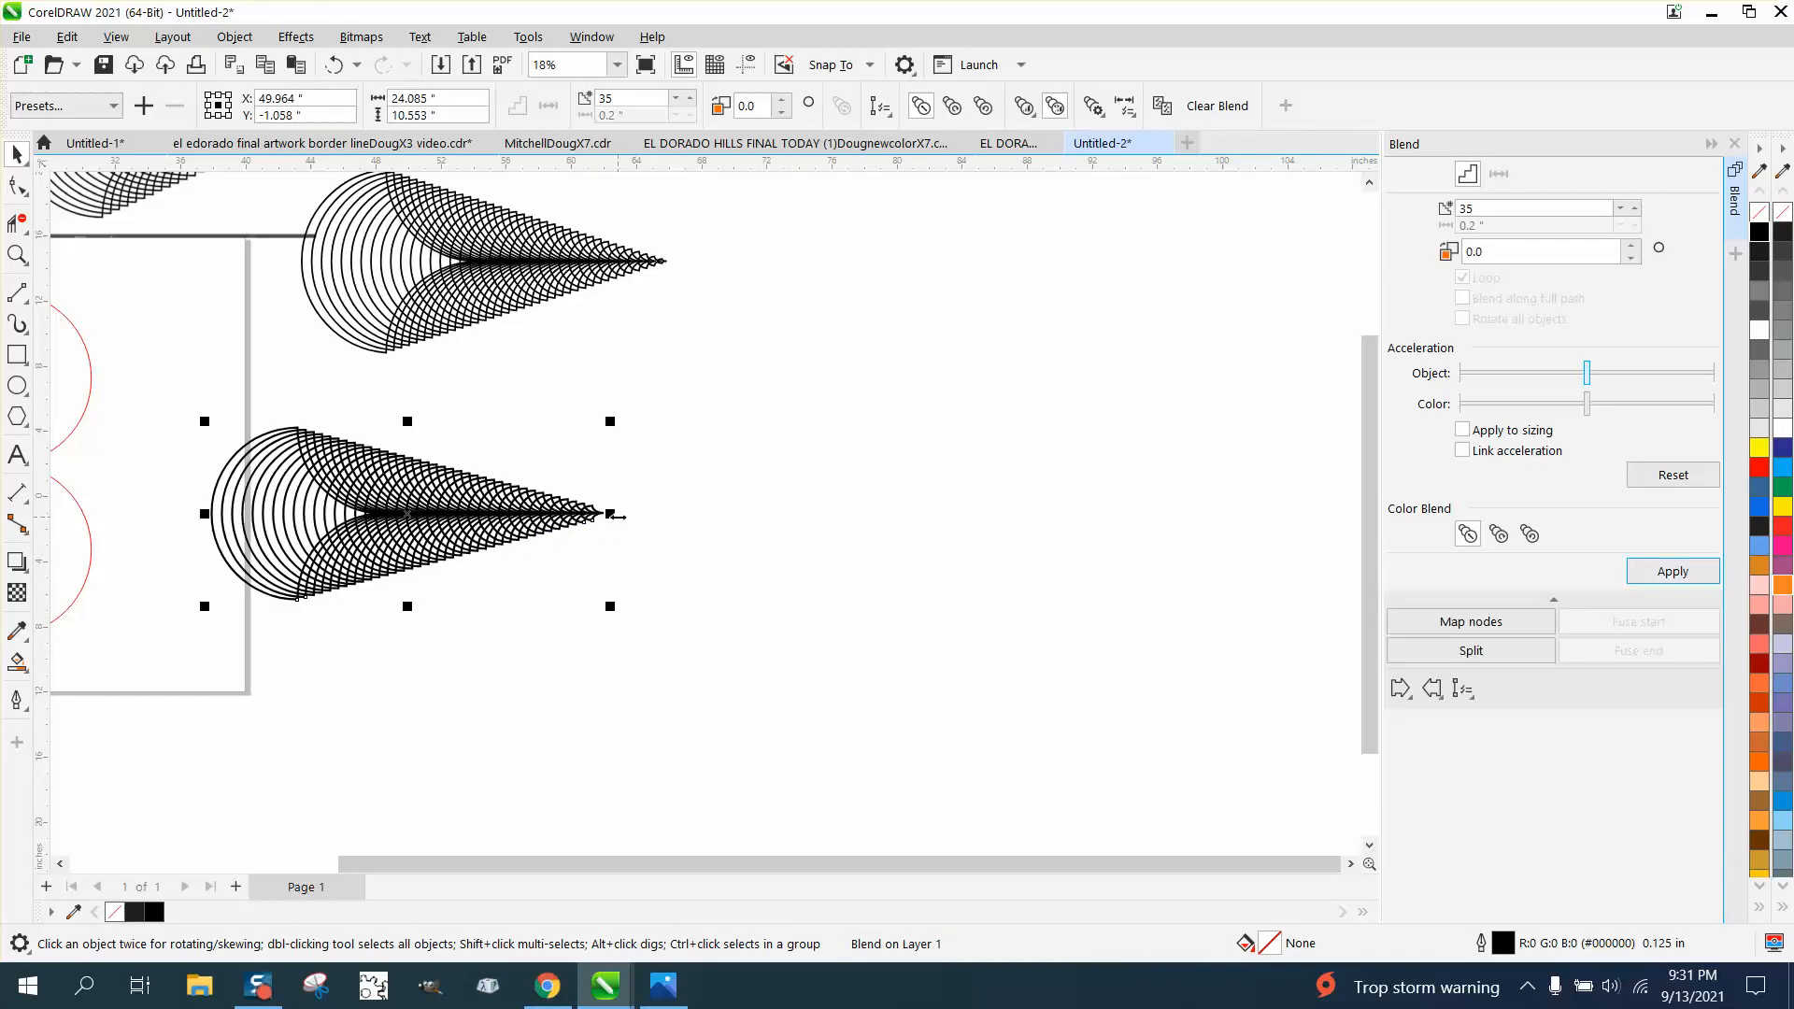
Step: Narrow the blend horizontally to about 18.9 inches, undoing a trial stretch to about 33.7 inches and a trial move
left_click_drag(617, 516, 943, 572)
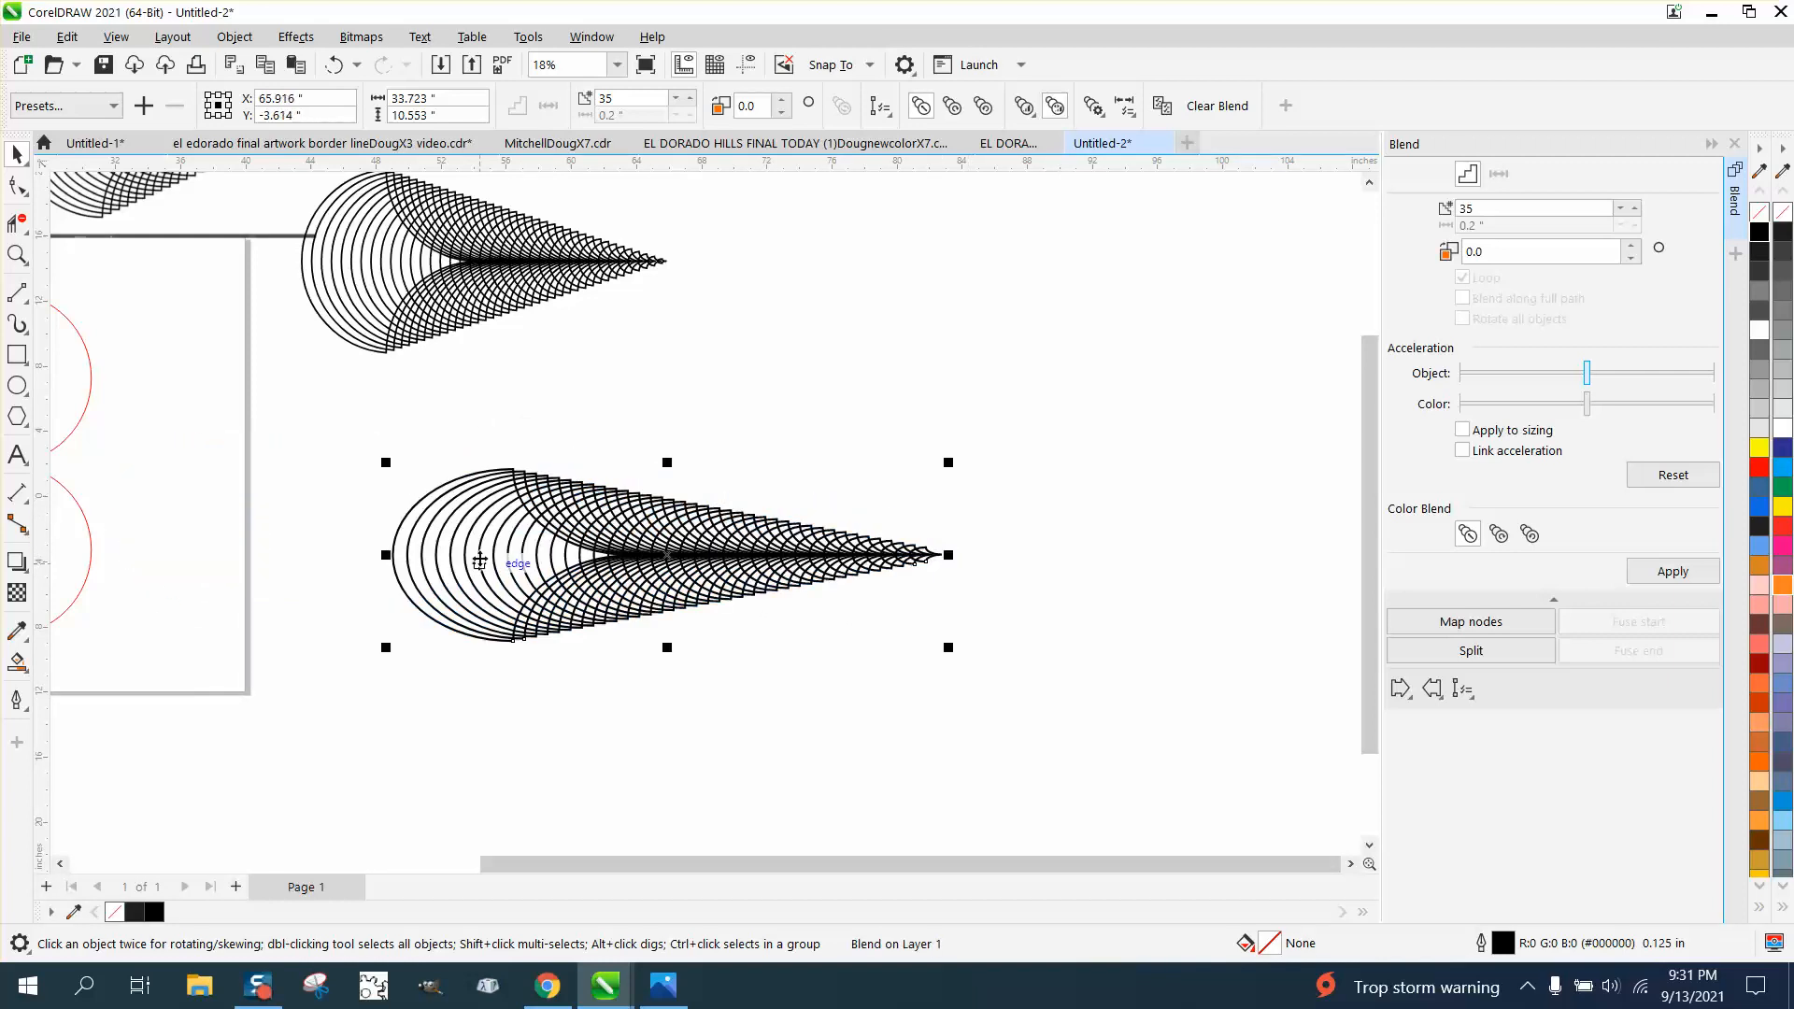
left_click(335, 65)
left_click(335, 65)
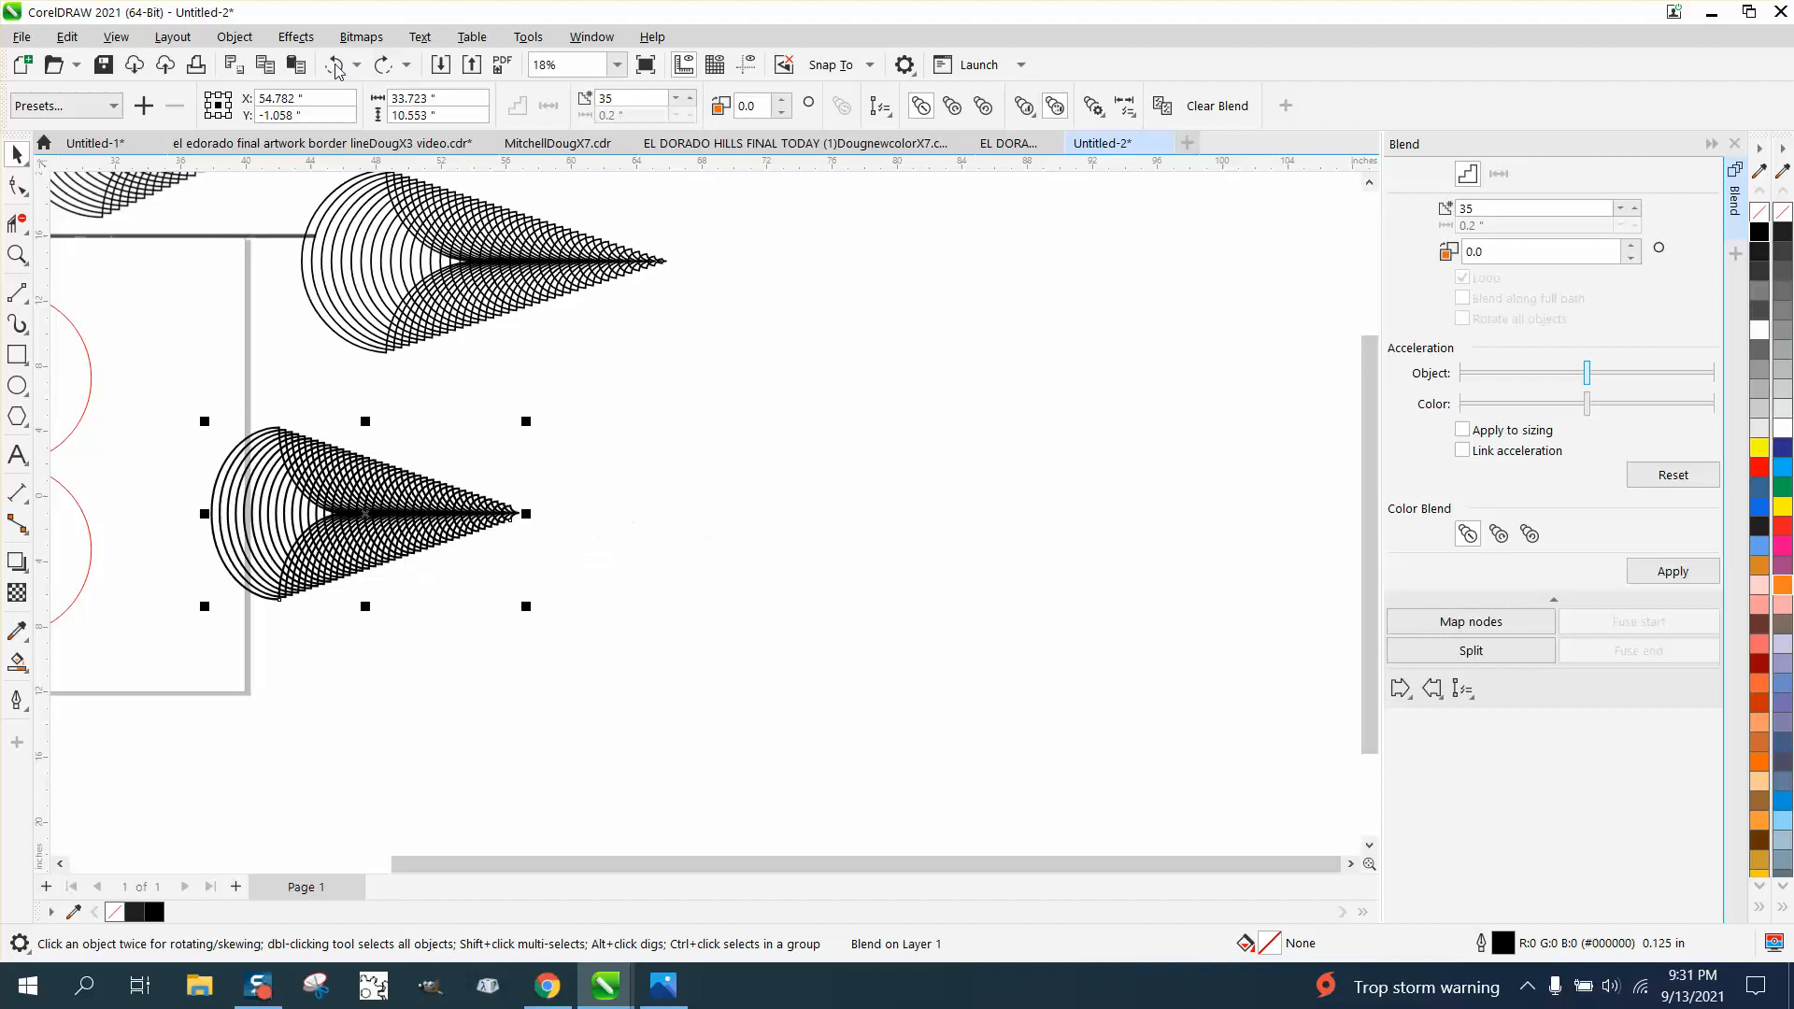
left_click(335, 65)
Step: Examine the dense pointed tip of the reference artwork up close and compare it with the blend's tip
scroll(745, 615, "down", 1)
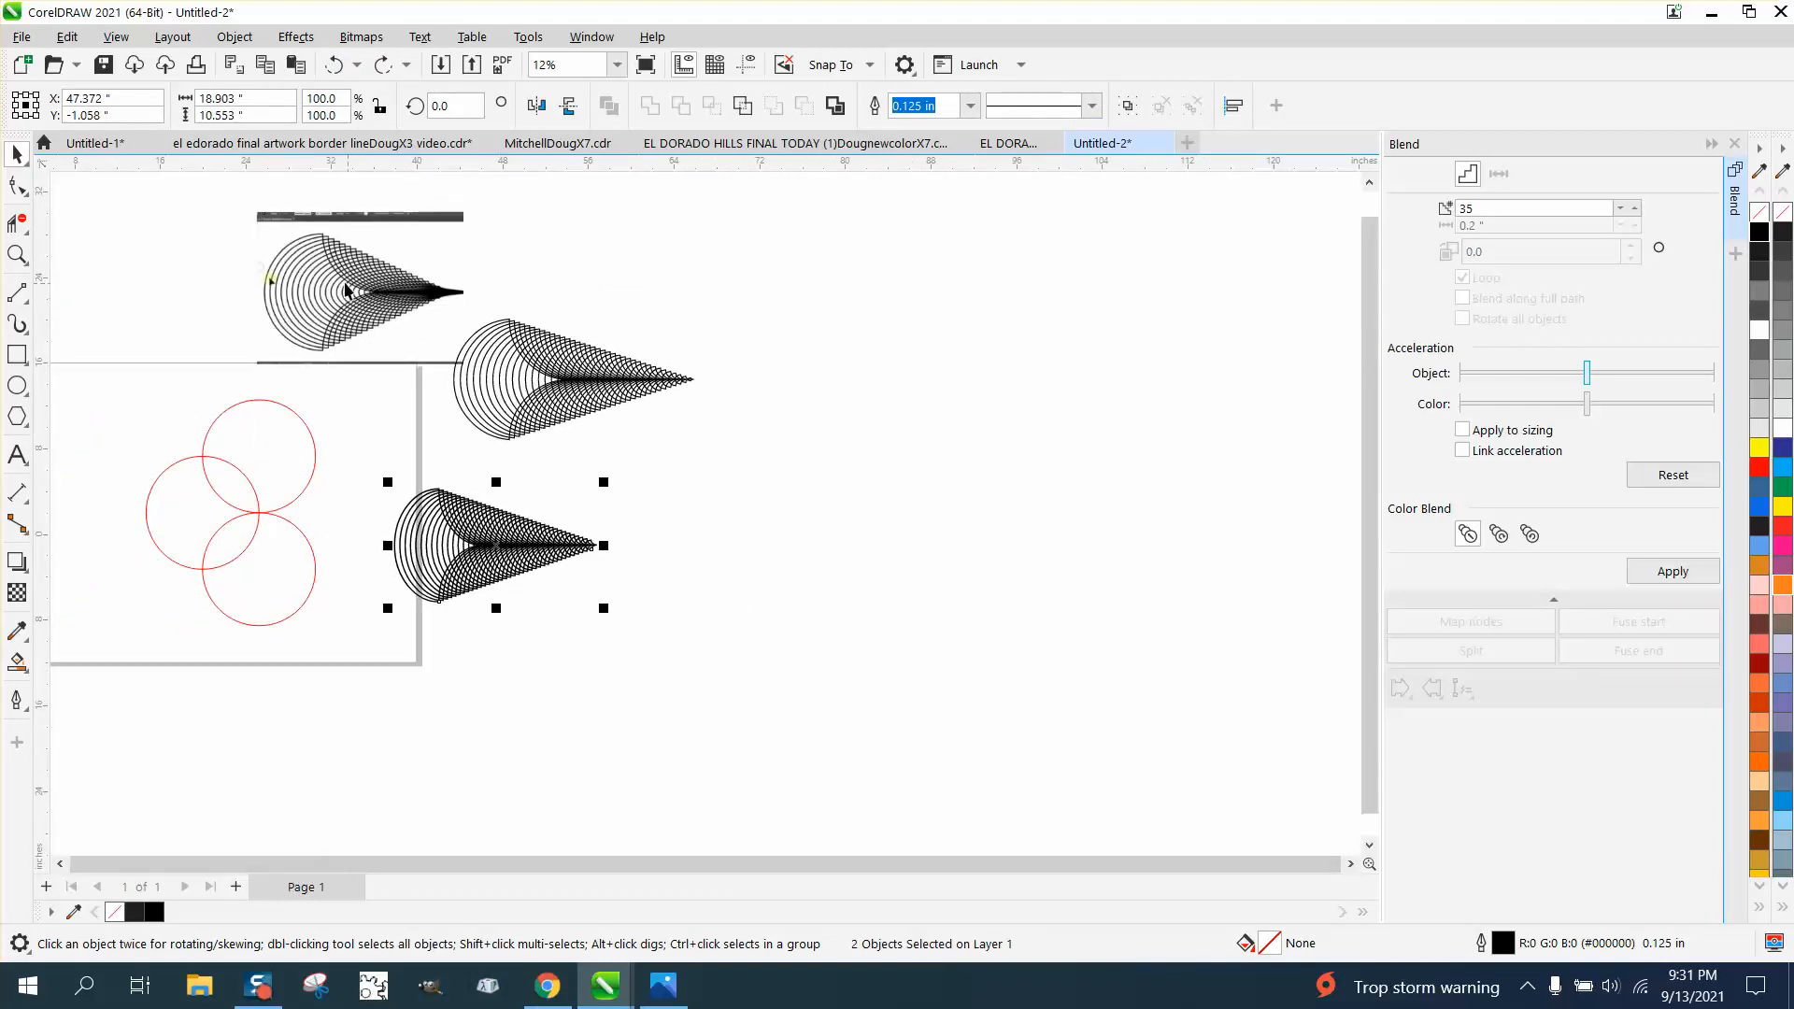
left_click(17, 254)
left_click_drag(314, 268, 383, 321)
scroll(629, 419, "down", 6)
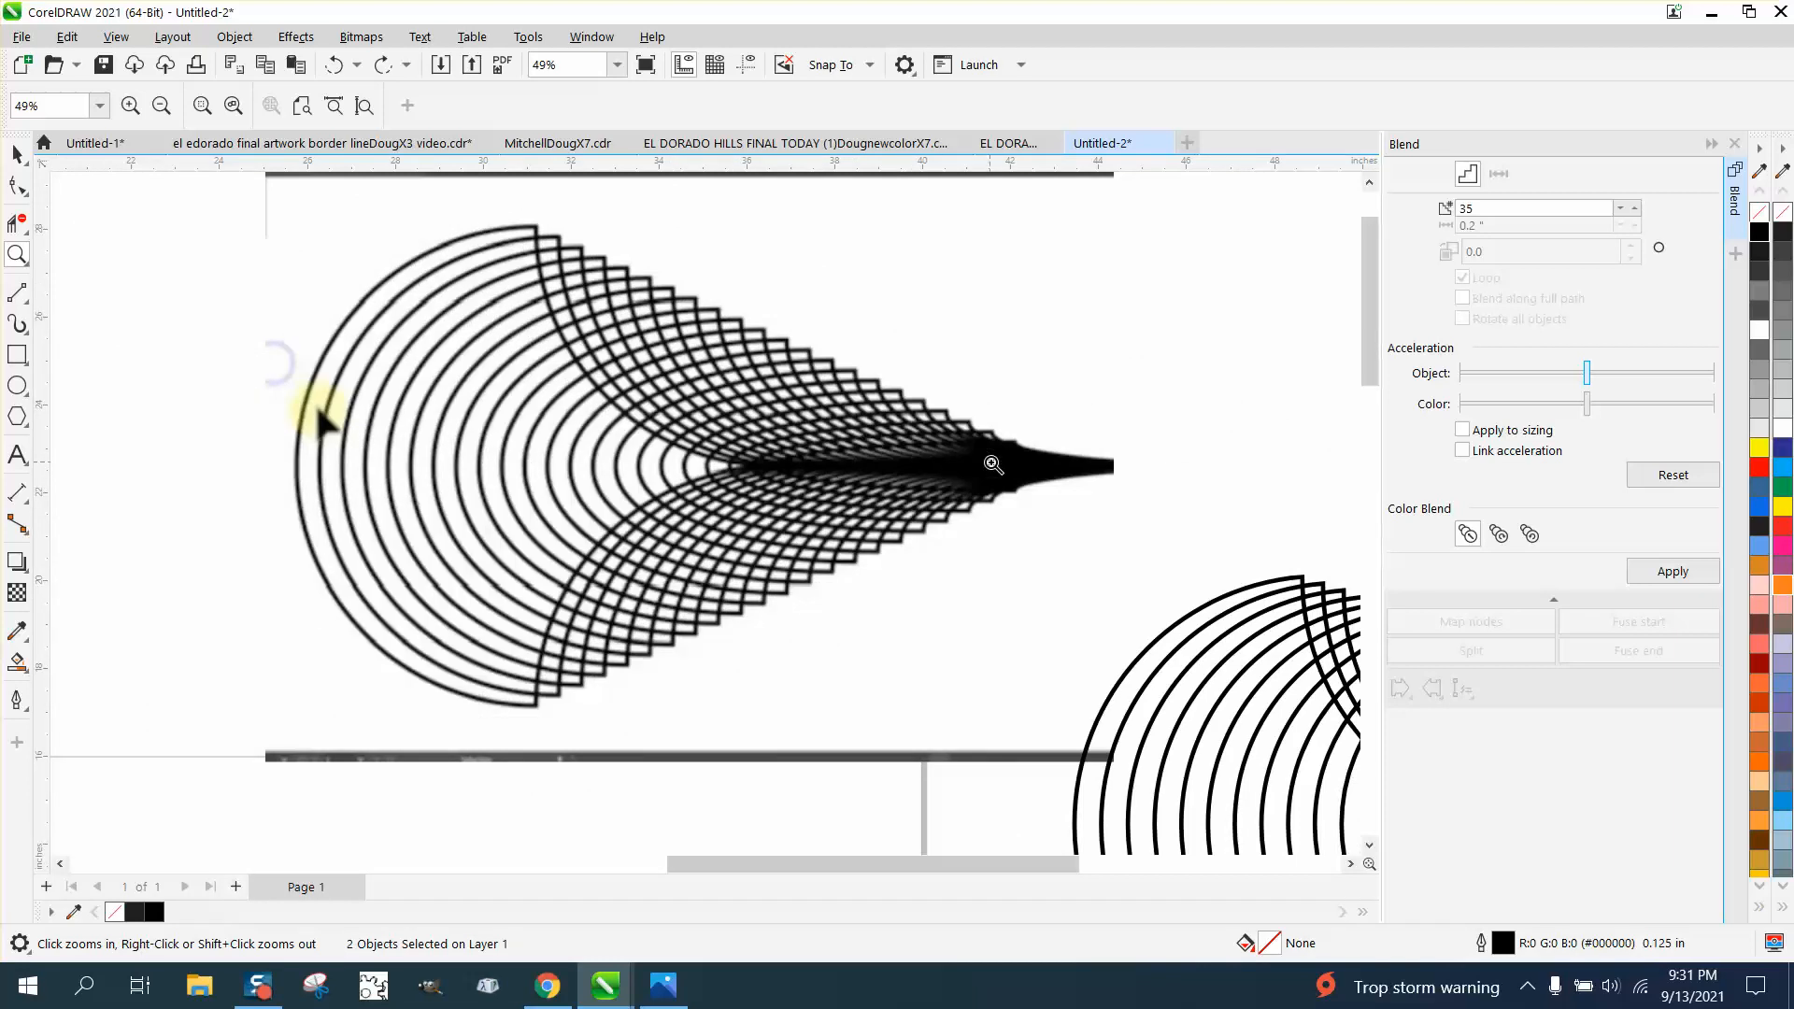
left_click_drag(862, 409, 1206, 483)
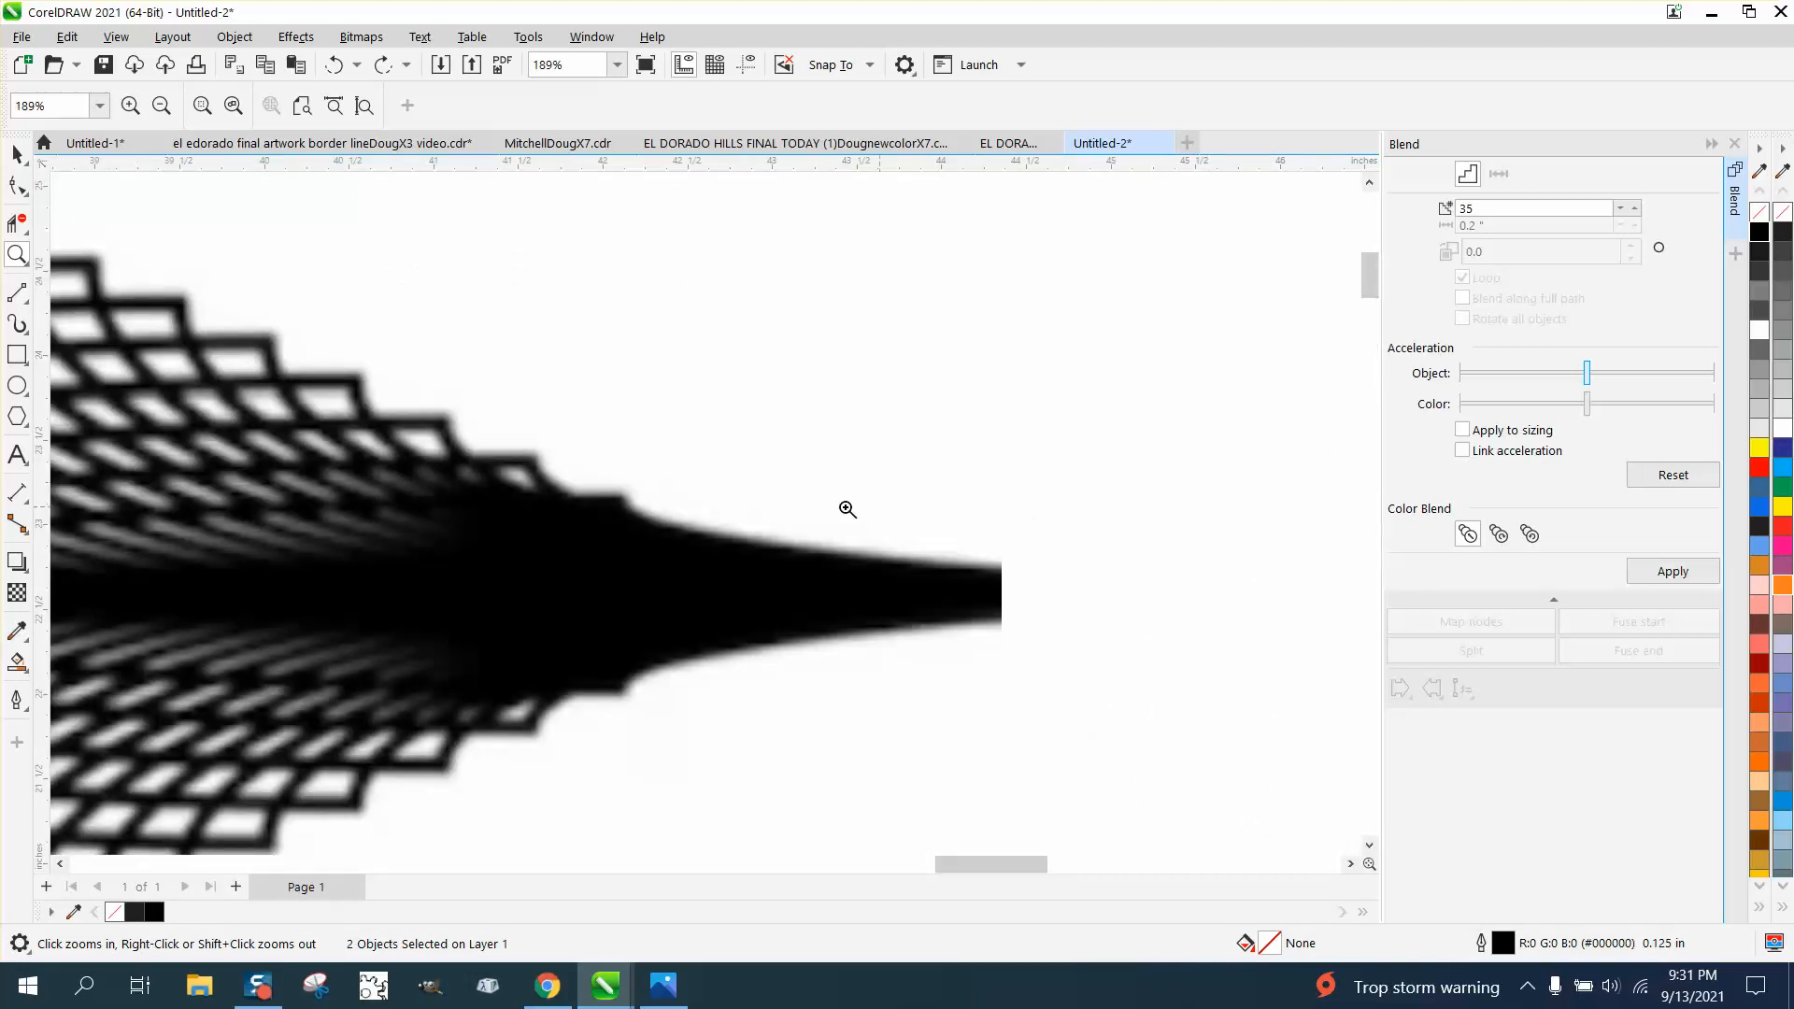
scroll(586, 505, "down", 2)
scroll(586, 507, "down", 5)
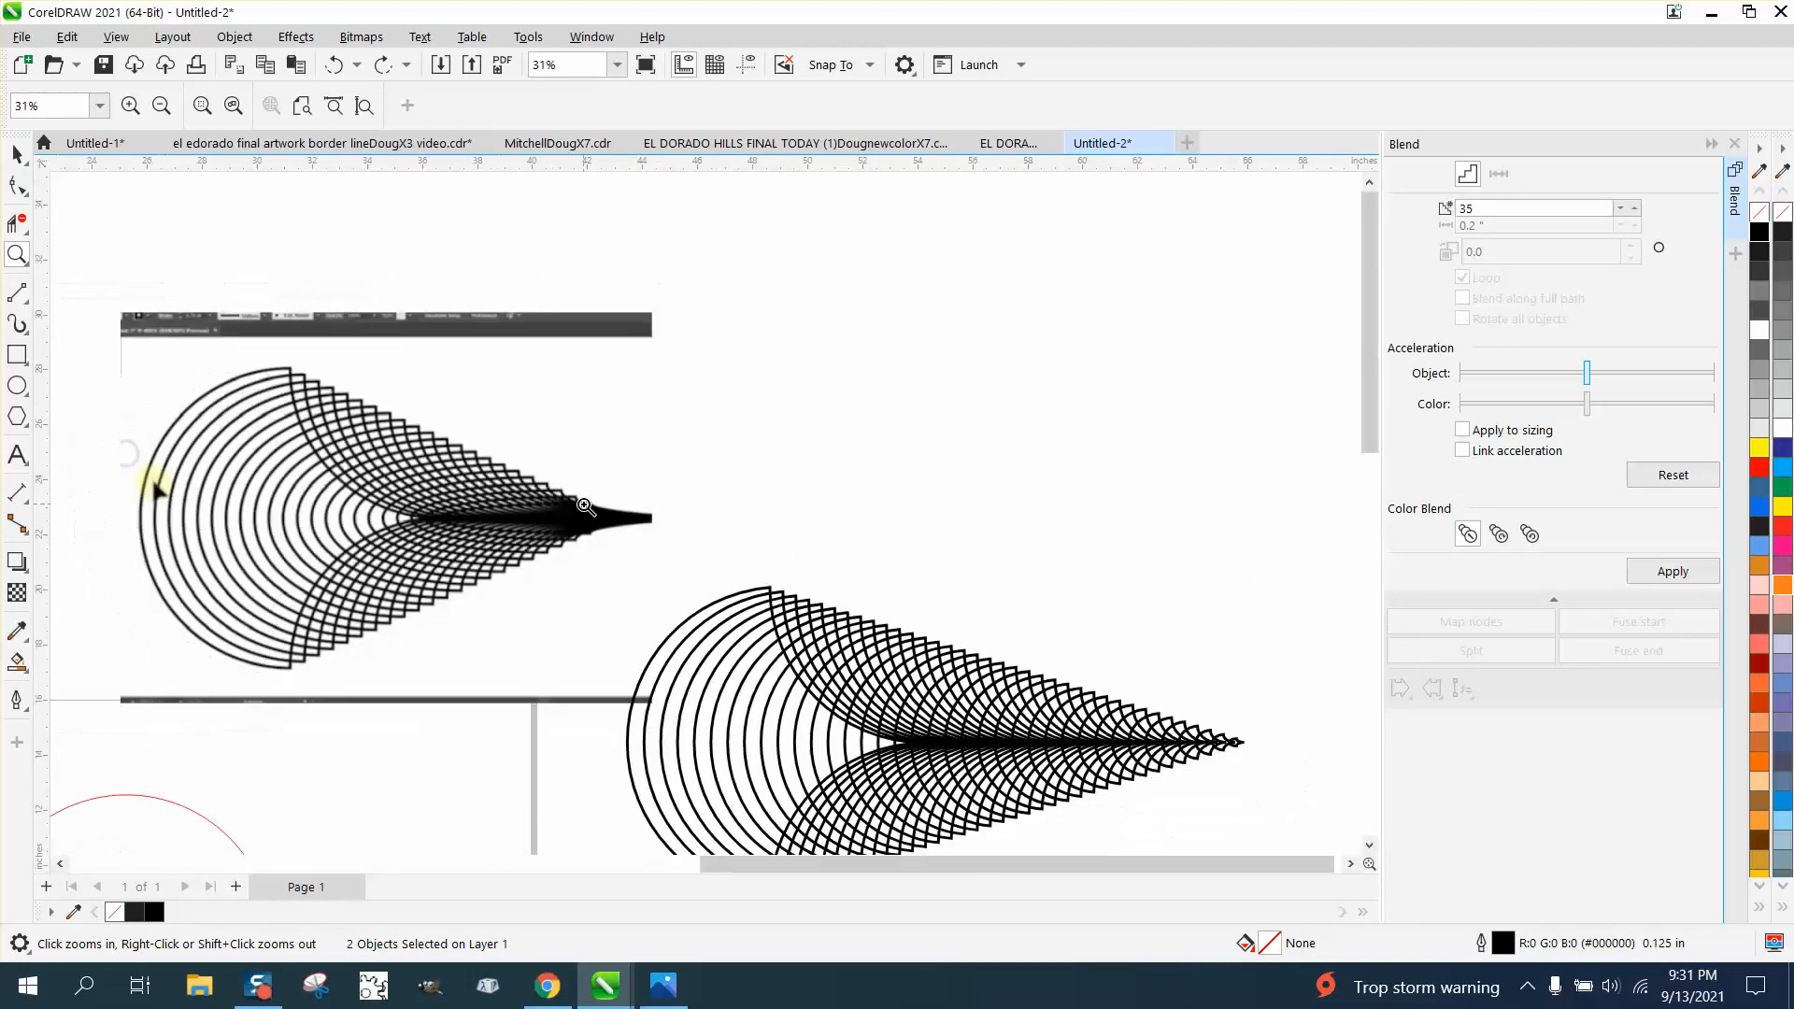
scroll(585, 506, "down", 2)
left_click_drag(621, 671, 813, 733)
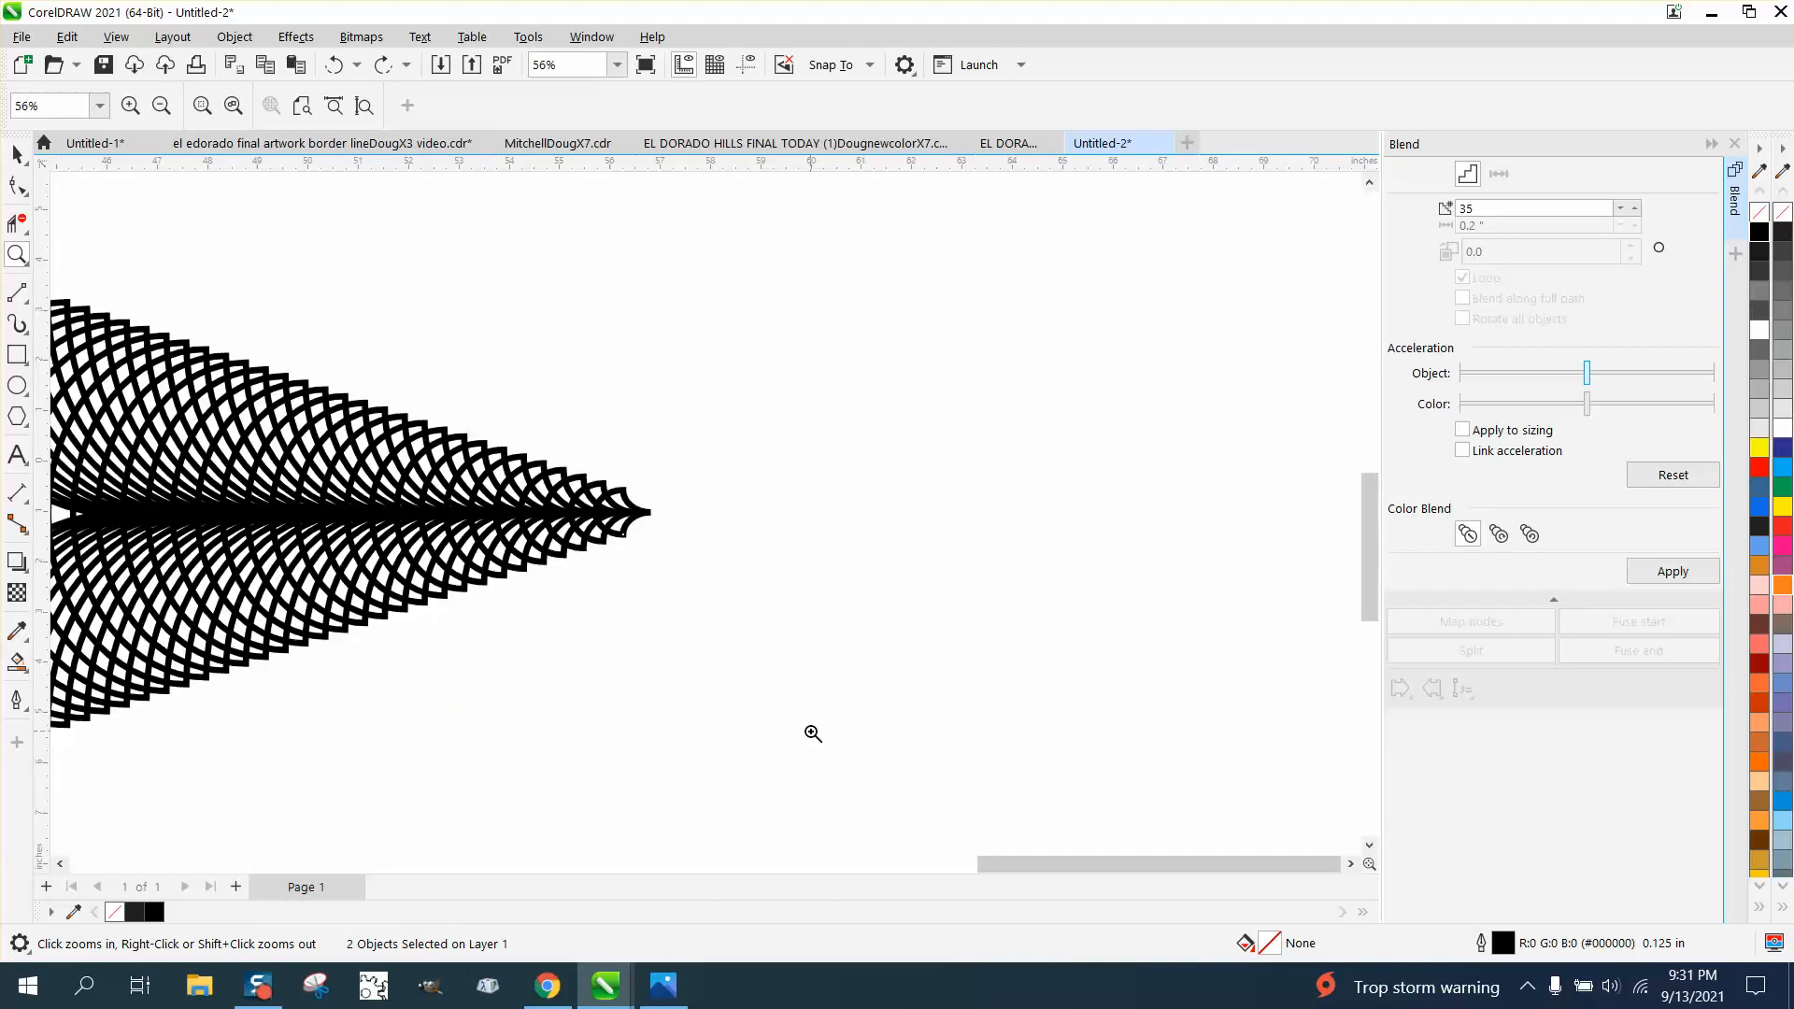
scroll(623, 511, "down", 3)
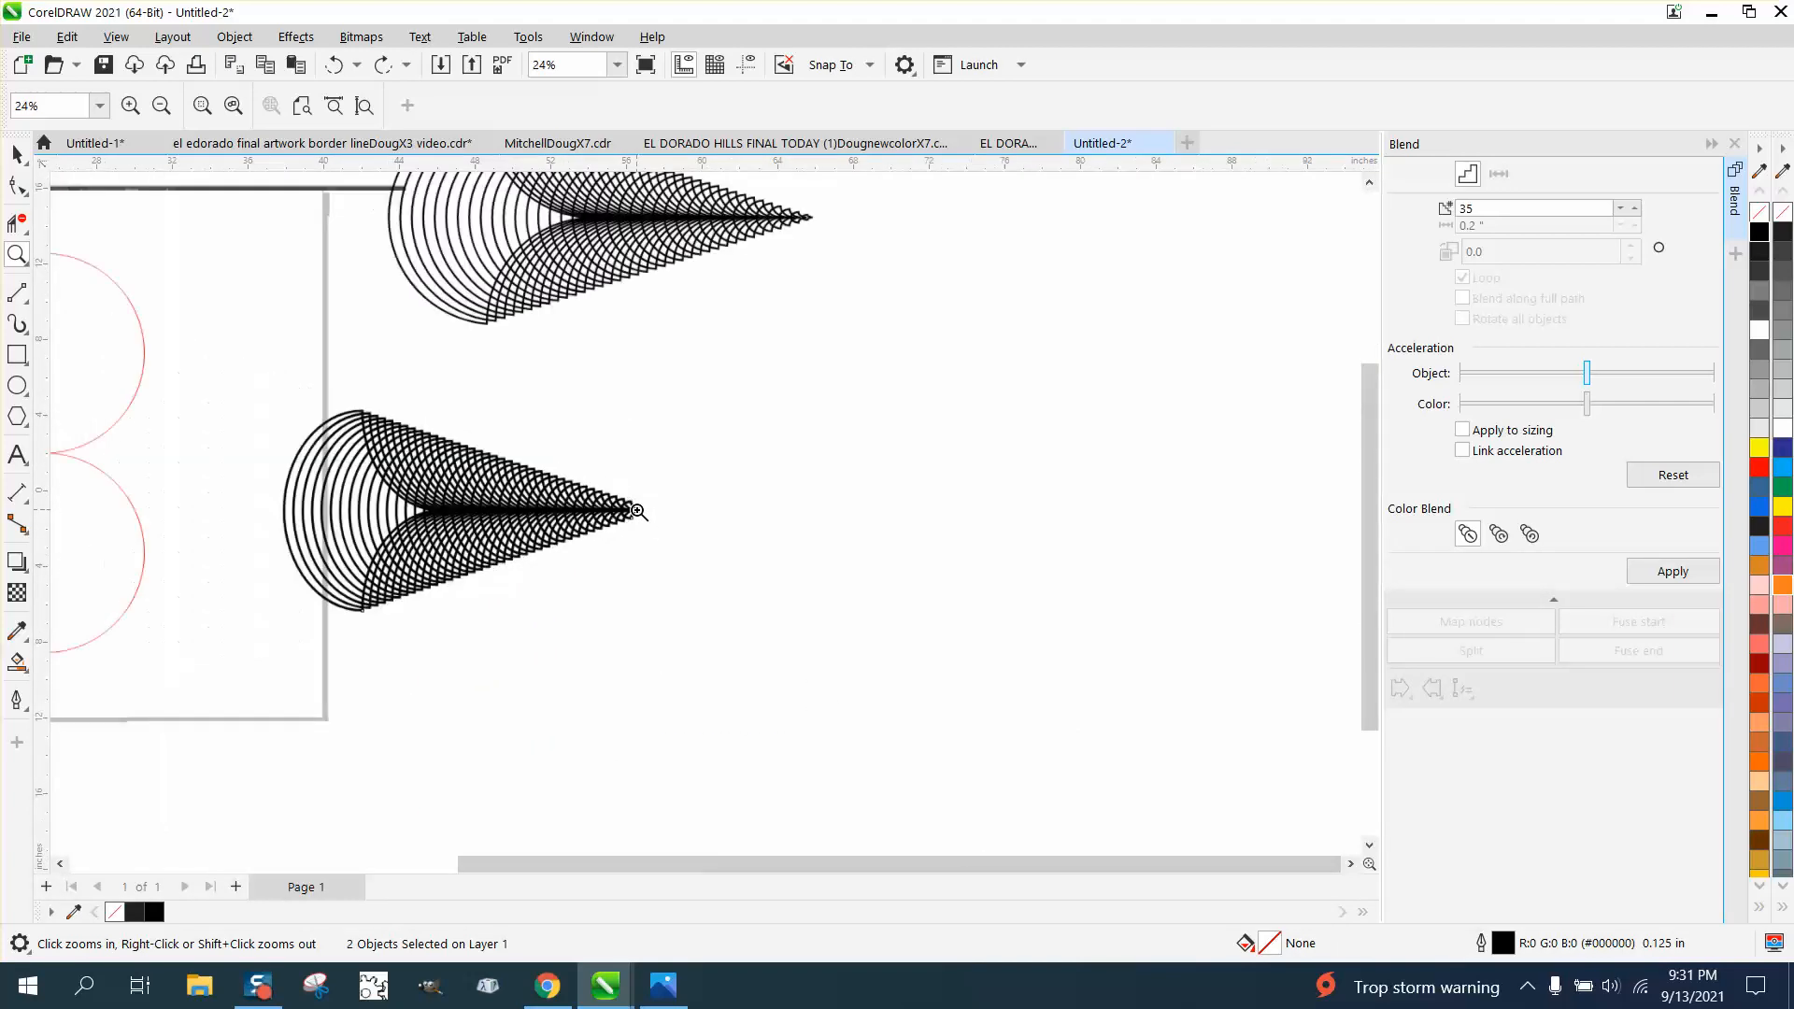